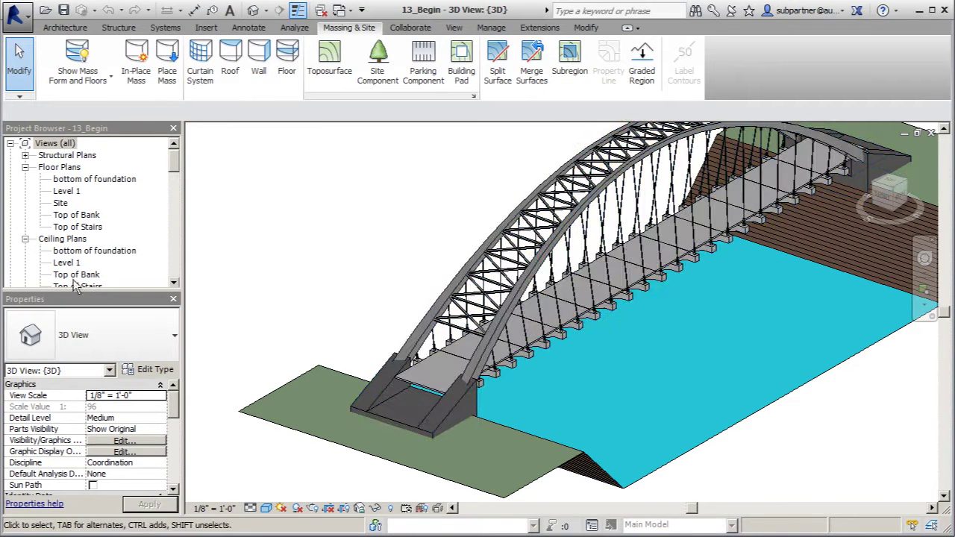
Step: In the East elevation, move the bridge mass straight down so the abutment's upper outer corner sits on the Top of Bank level
{"action": "scroll", "coordinate": [112, 216], "scroll_direction": "down", "scroll_amount": 3}
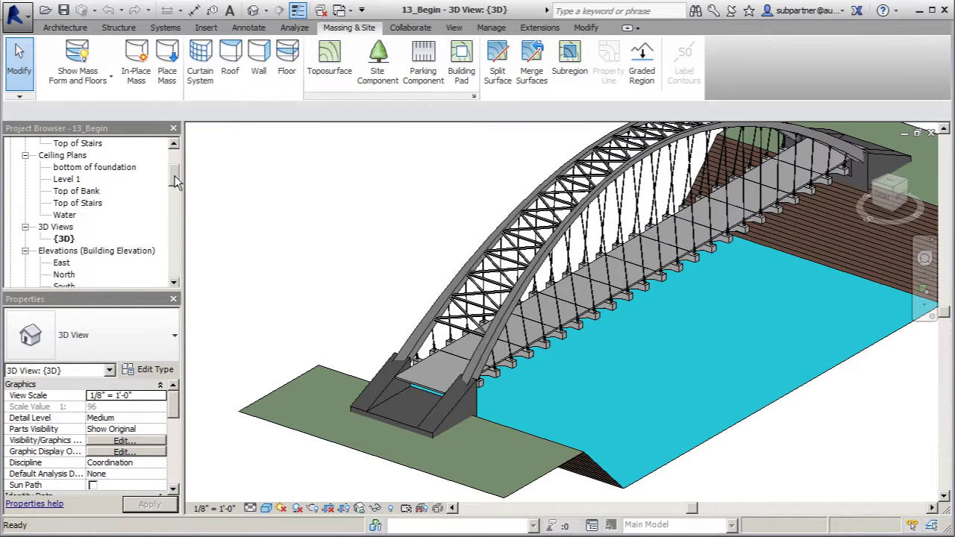
{"action": "double_click", "coordinate": [62, 252]}
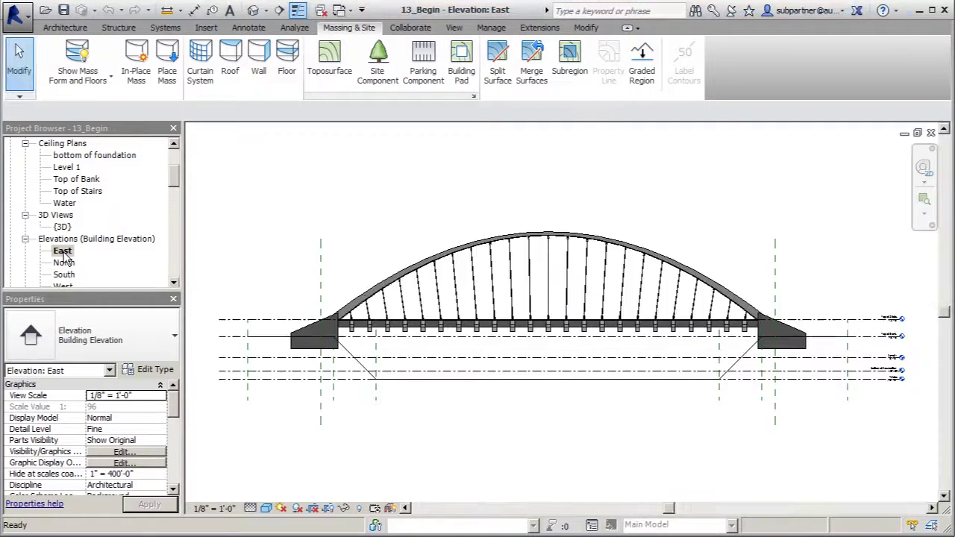
{"action": "scroll", "coordinate": [295, 342], "scroll_direction": "up", "scroll_amount": 3}
{"action": "scroll", "coordinate": [320, 338], "scroll_direction": "up", "scroll_amount": 2}
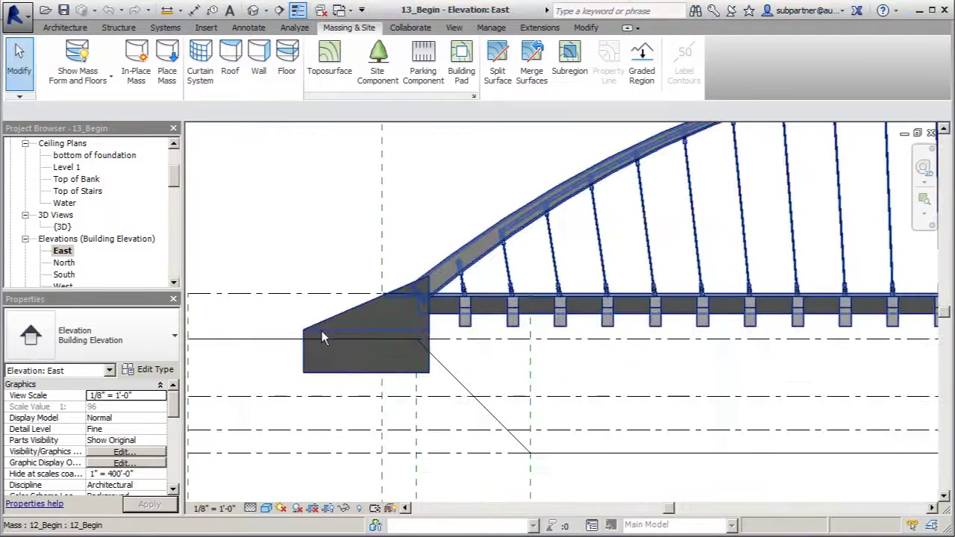
{"action": "left_click", "coordinate": [314, 334]}
{"action": "key", "text": "m"}
{"action": "key", "text": "v"}
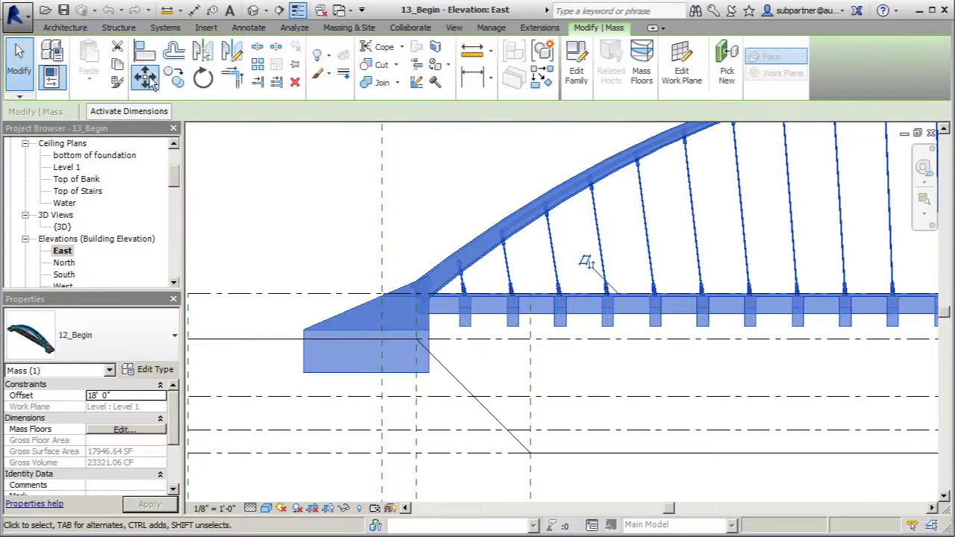
{"action": "scroll", "coordinate": [269, 315], "scroll_direction": "up", "scroll_amount": 1}
{"action": "scroll", "coordinate": [268, 315], "scroll_direction": "up", "scroll_amount": 1}
{"action": "left_click", "coordinate": [324, 345]}
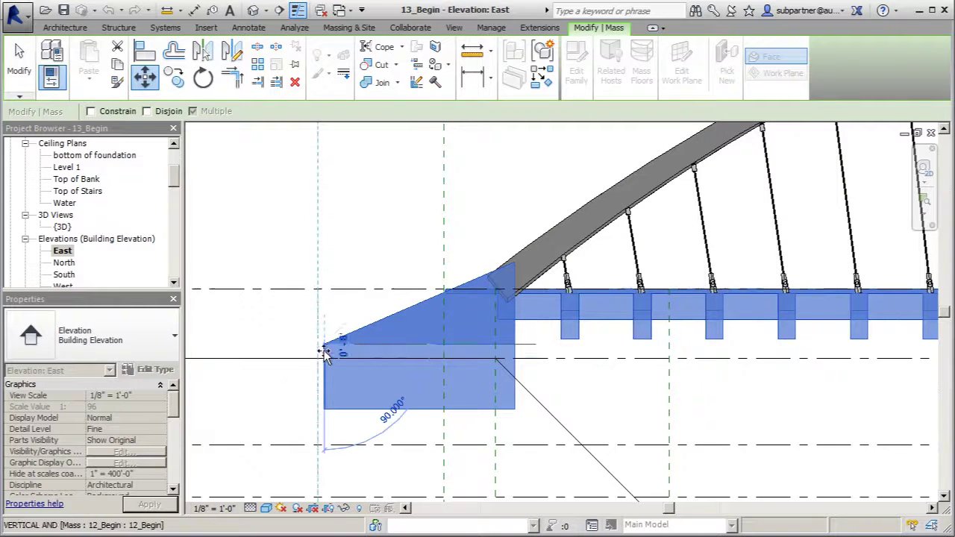
{"action": "left_click", "coordinate": [561, 381]}
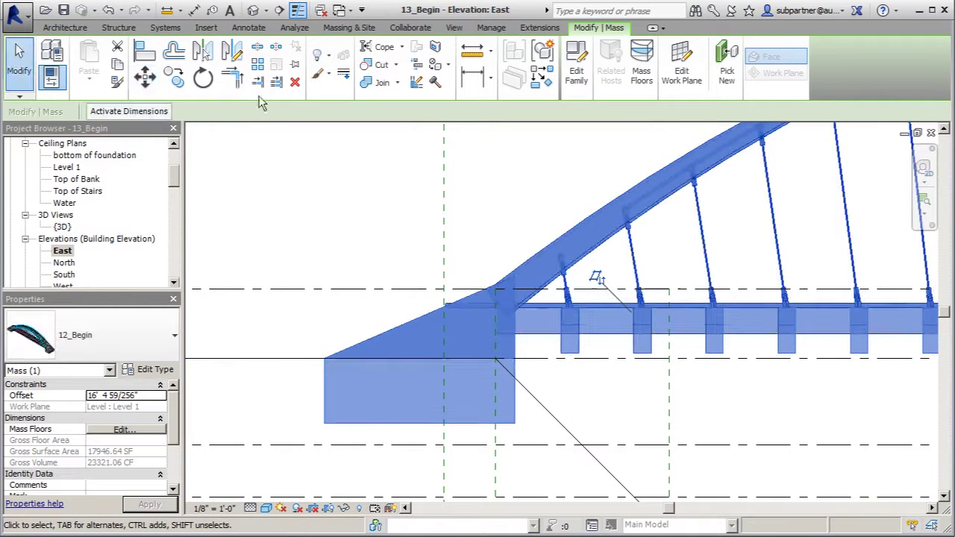
Step: Examine how the bridge sits on the banks in the 3D view, from several angles and from the right side
{"action": "left_click", "coordinate": [254, 10]}
{"action": "scroll", "coordinate": [299, 339], "scroll_direction": "down", "scroll_amount": 2}
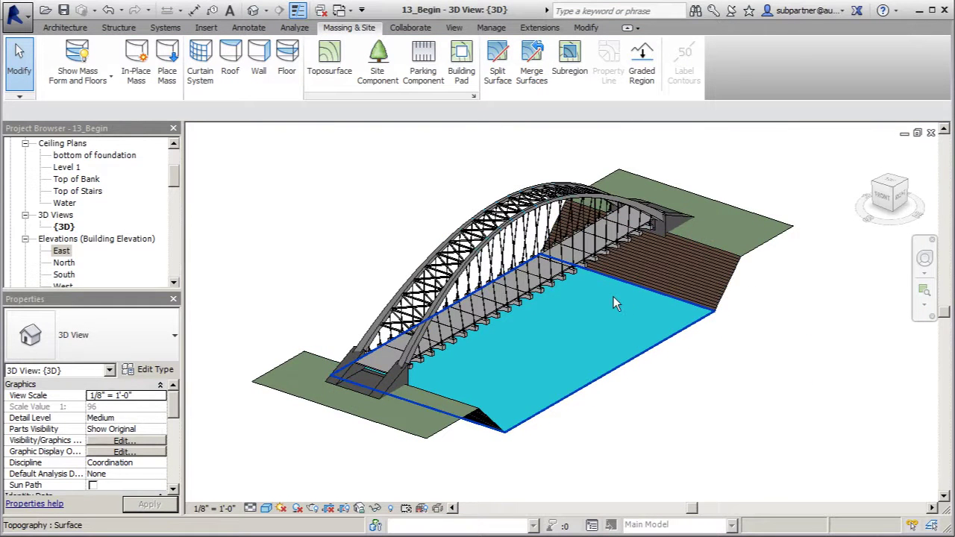
{"action": "middle_click_drag", "start_coordinate": [613, 296], "coordinate": [575, 321], "text": "shift"}
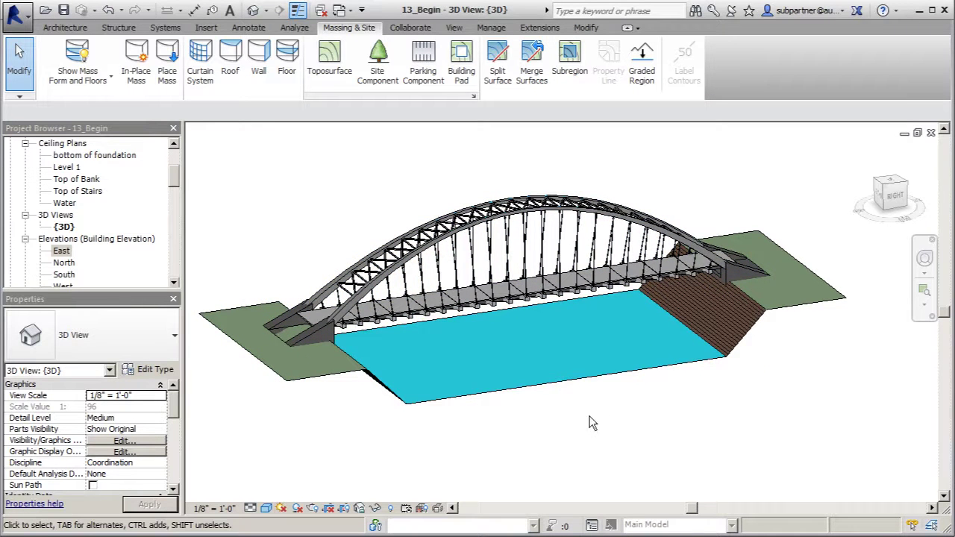
{"action": "scroll", "coordinate": [586, 425], "scroll_direction": "down", "scroll_amount": 2}
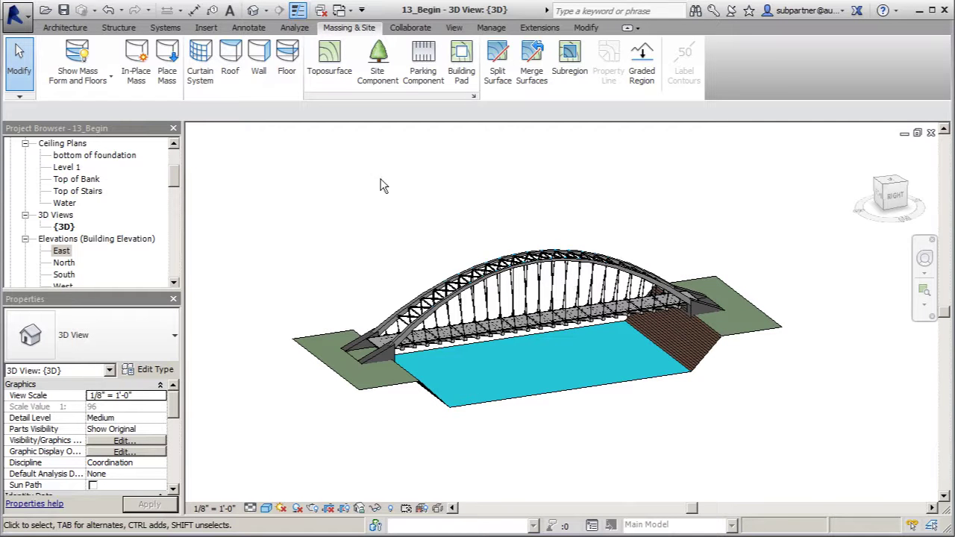
{"action": "middle_click_drag", "start_coordinate": [382, 186], "coordinate": [435, 237], "text": "shift"}
{"action": "left_click", "coordinate": [370, 376]}
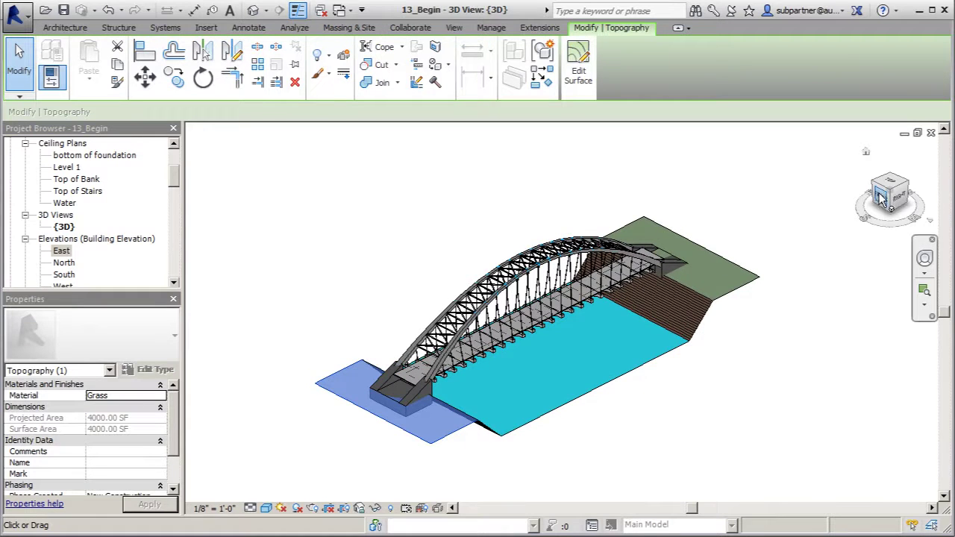
{"action": "left_click", "coordinate": [917, 222]}
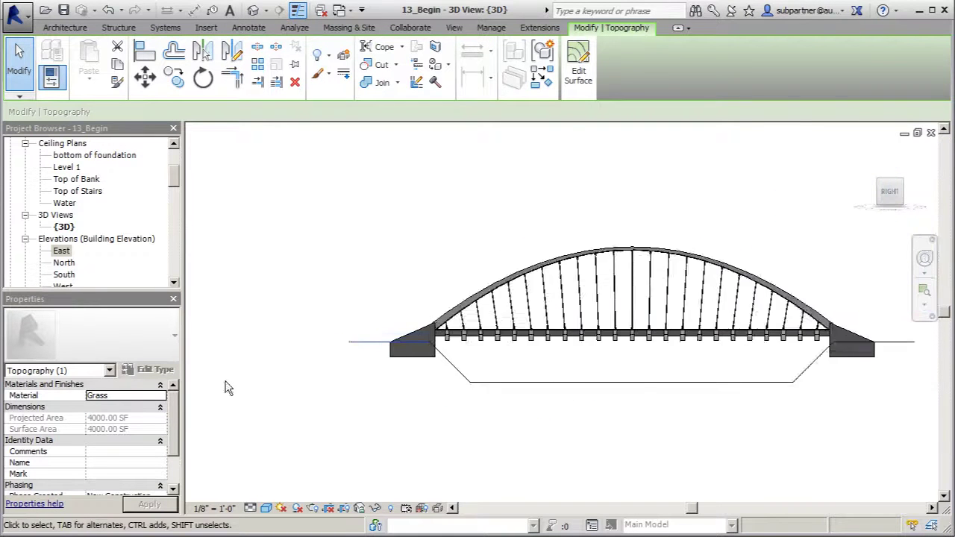
{"action": "left_click", "coordinate": [522, 429]}
{"action": "scroll", "coordinate": [738, 373], "scroll_direction": "up", "scroll_amount": 1}
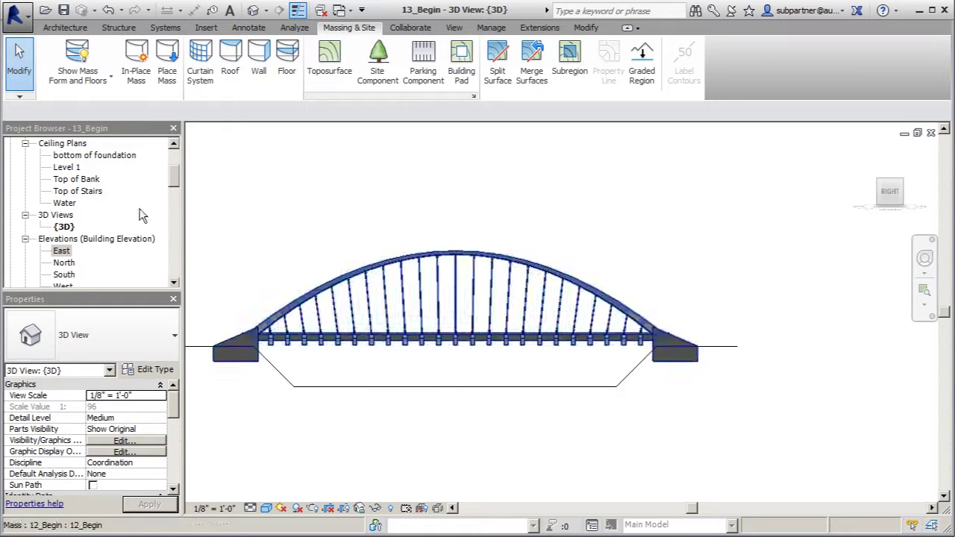
Step: Open the Section 1 building section and inspect where the bridge's abutments meet the river banks
{"action": "left_click_drag", "start_coordinate": [178, 182], "coordinate": [177, 211]}
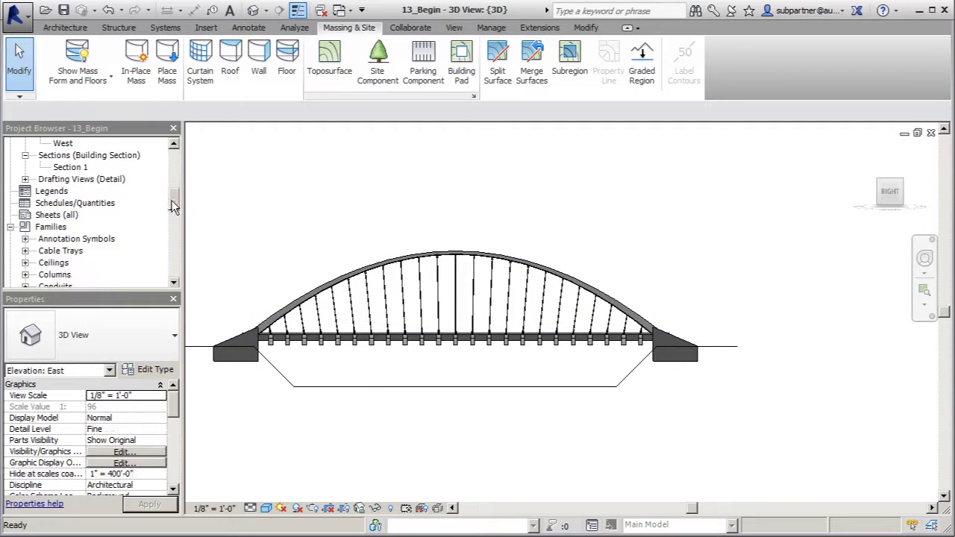
{"action": "double_click", "coordinate": [72, 167]}
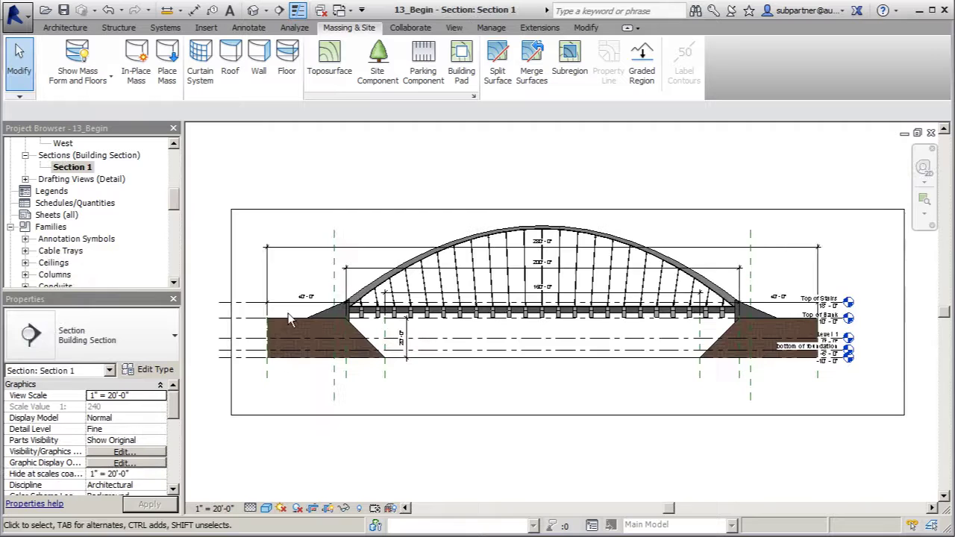
{"action": "scroll", "coordinate": [573, 351], "scroll_direction": "up", "scroll_amount": 5}
{"action": "scroll", "coordinate": [576, 351], "scroll_direction": "down", "scroll_amount": 2}
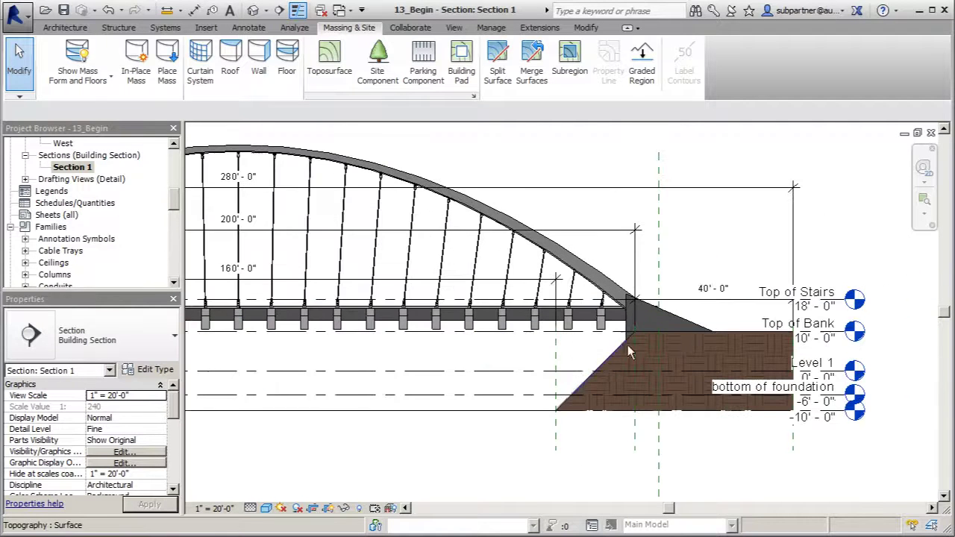
Step: Try to move the 40'-0" dimension down to the top of the bridge deck
{"action": "left_click", "coordinate": [743, 302]}
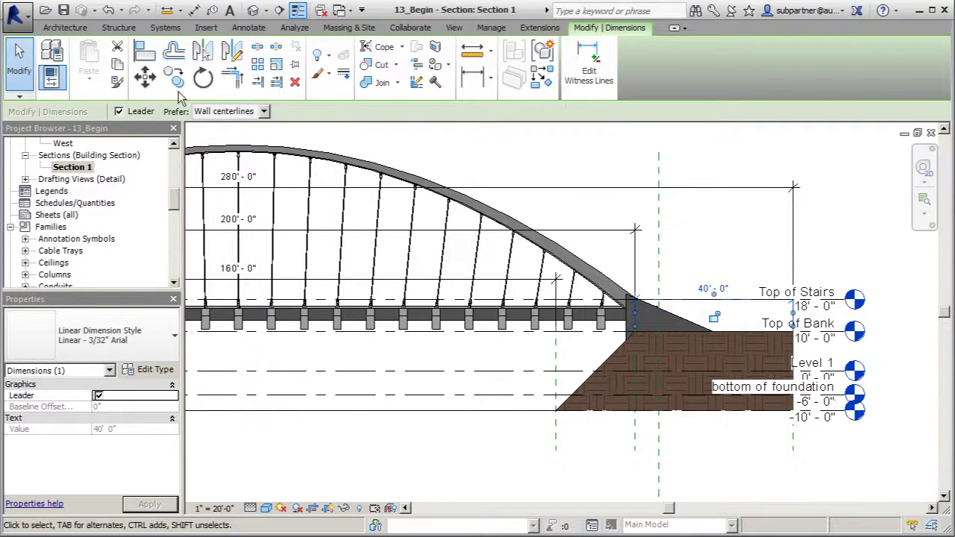
{"action": "left_click", "coordinate": [145, 77]}
{"action": "scroll", "coordinate": [606, 300], "scroll_direction": "up", "scroll_amount": 3}
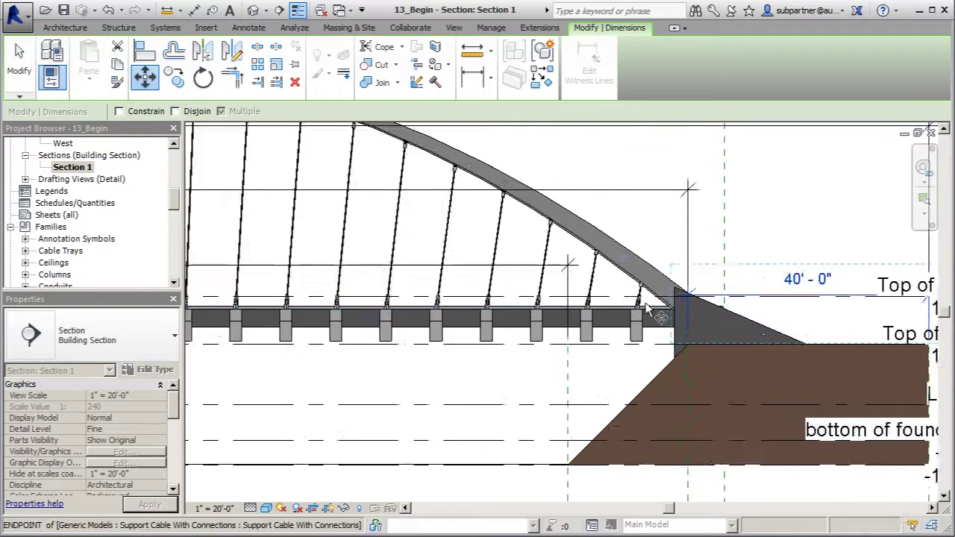
{"action": "left_click", "coordinate": [605, 299]}
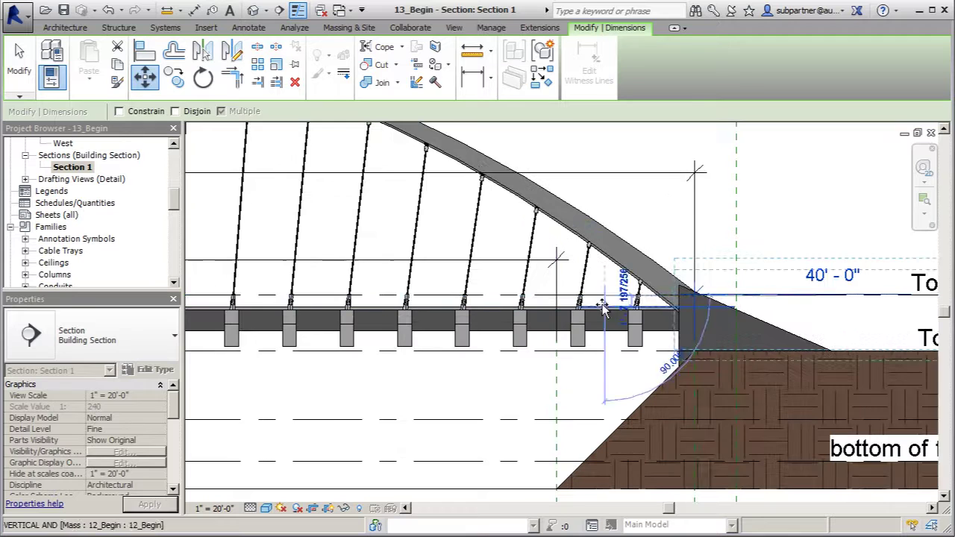
{"action": "left_click", "coordinate": [606, 309]}
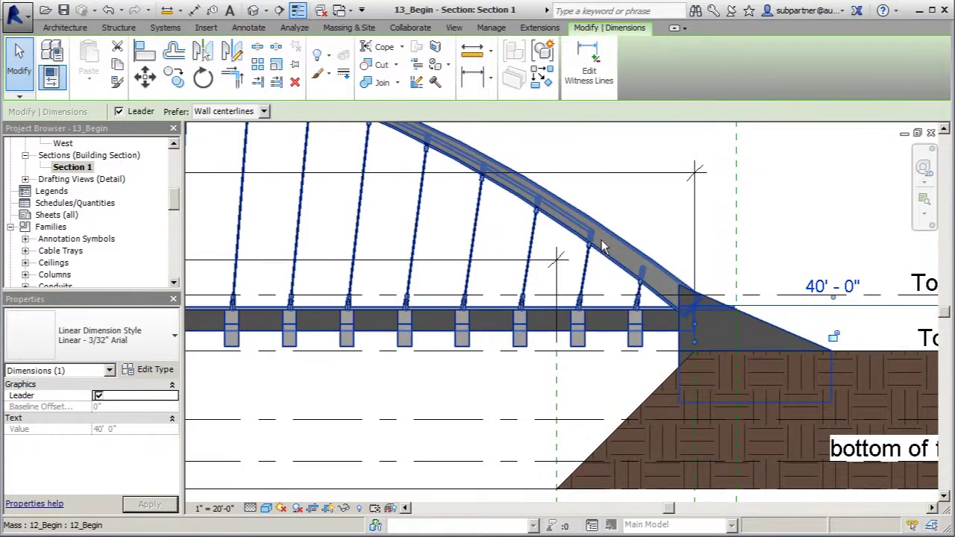
{"action": "scroll", "coordinate": [604, 257], "scroll_direction": "down", "scroll_amount": 2}
{"action": "scroll", "coordinate": [567, 258], "scroll_direction": "up", "scroll_amount": 1}
{"action": "key", "text": "Escape"}
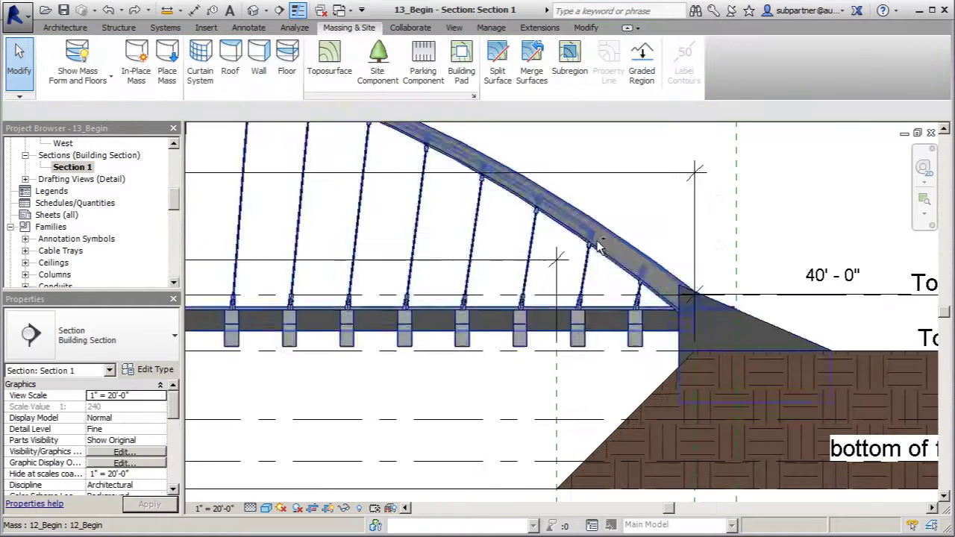
Step: Move the Top of Stairs level down onto the top surface of the bridge deck
{"action": "scroll", "coordinate": [523, 246], "scroll_direction": "down", "scroll_amount": 1}
{"action": "left_click", "coordinate": [778, 267]}
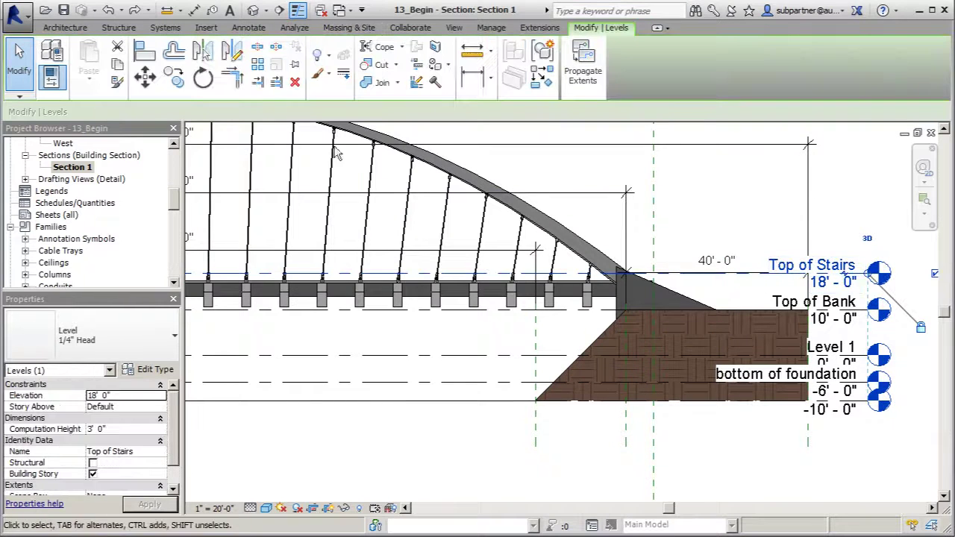
{"action": "left_click", "coordinate": [146, 77]}
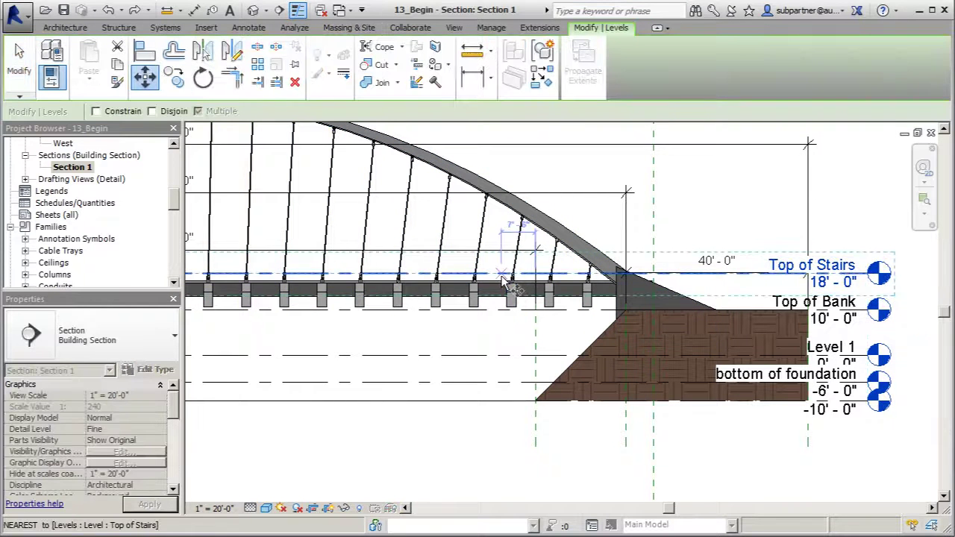
{"action": "left_click", "coordinate": [505, 275]}
{"action": "left_click", "coordinate": [508, 281]}
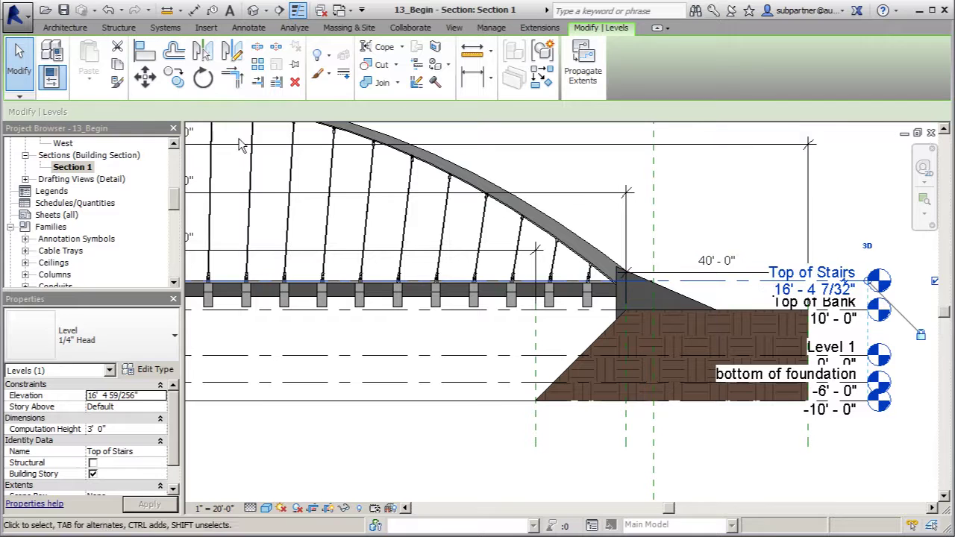
{"action": "left_click", "coordinate": [19, 59]}
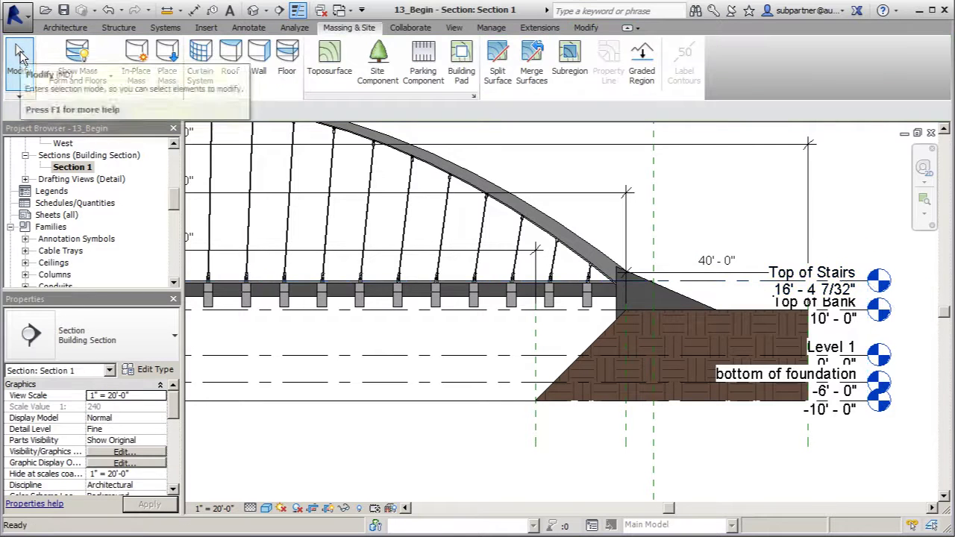
{"action": "left_click", "coordinate": [802, 312]}
{"action": "left_click", "coordinate": [795, 303]}
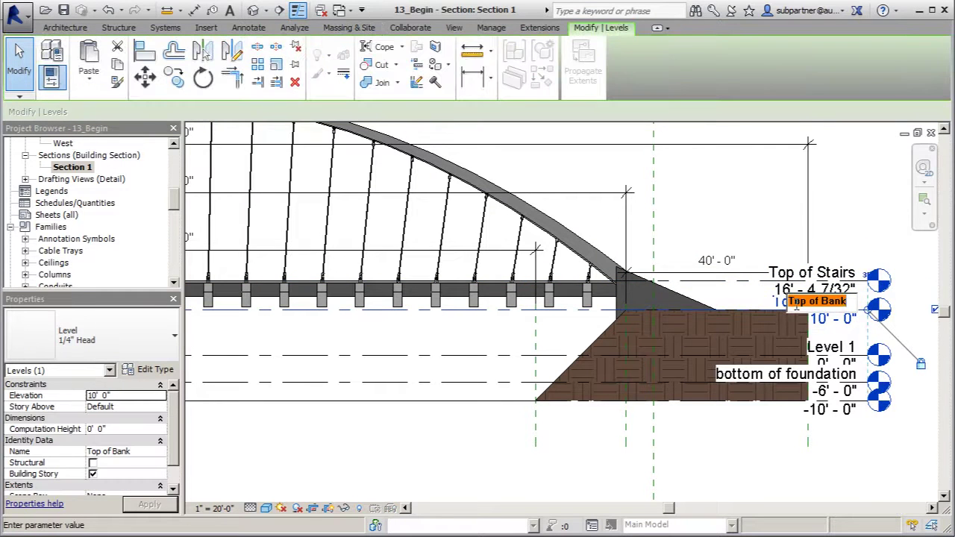
{"action": "key", "text": "Escape"}
{"action": "key", "text": "Escape"}
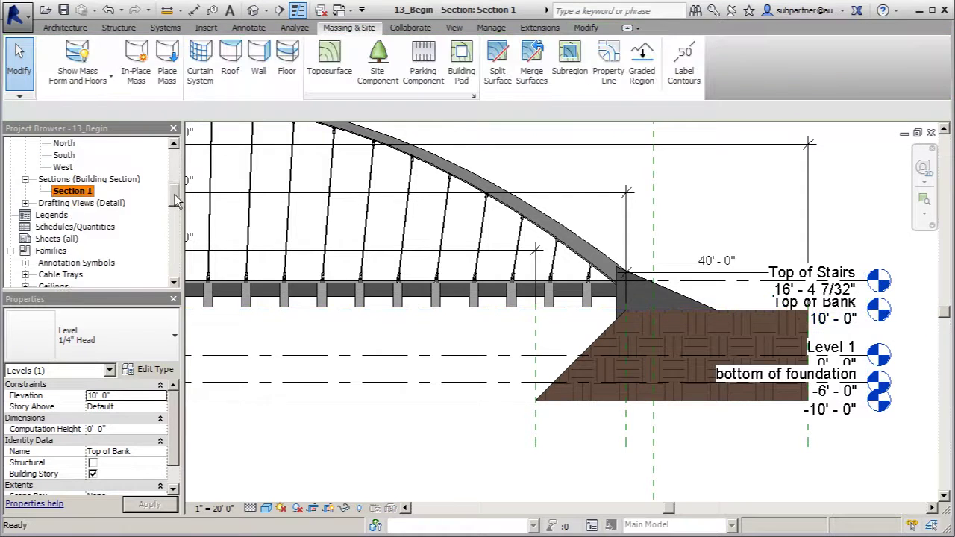
Step: Open the Top of Bank ceiling plan and examine the reference planes around the bridge's lower footings
{"action": "scroll", "coordinate": [176, 178], "scroll_direction": "up", "scroll_amount": 4}
{"action": "double_click", "coordinate": [78, 179]}
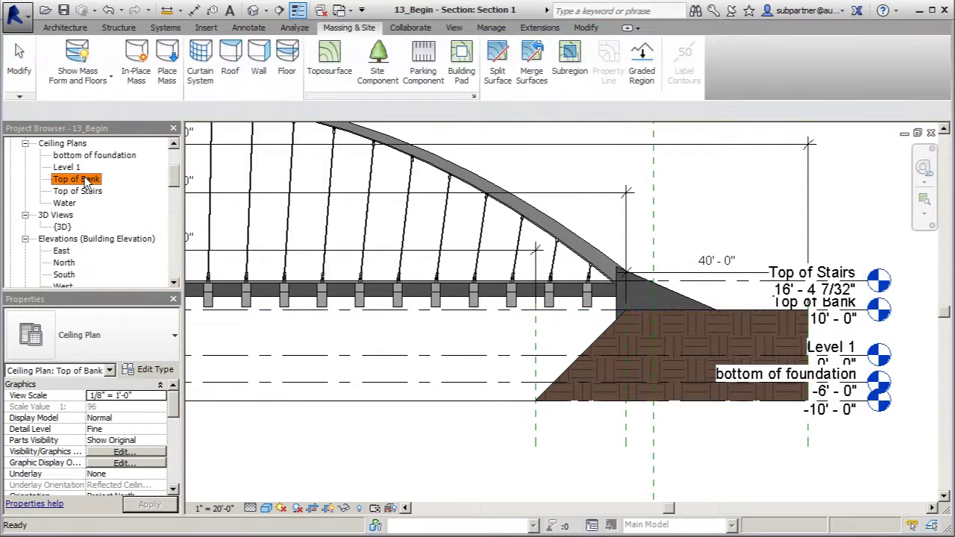
{"action": "scroll", "coordinate": [550, 403], "scroll_direction": "up", "scroll_amount": 7}
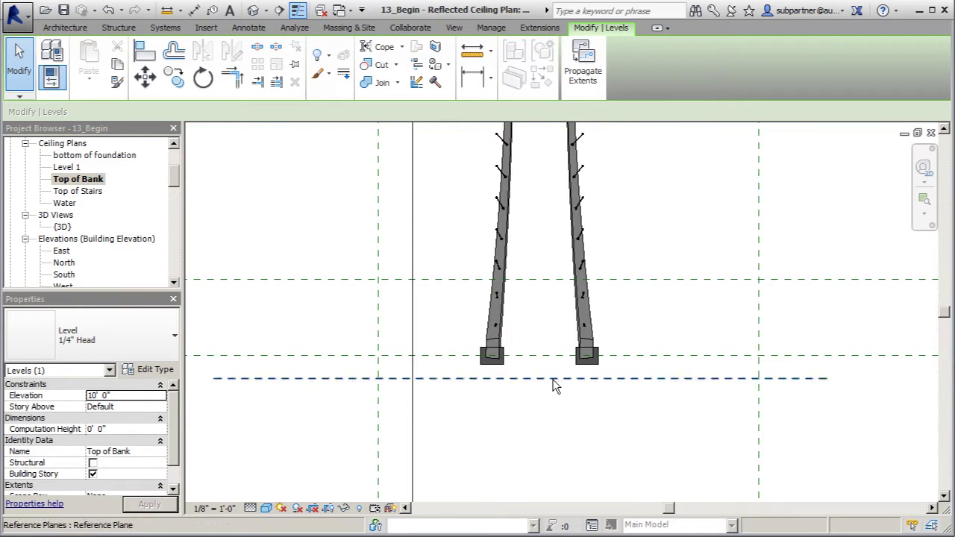
{"action": "scroll", "coordinate": [485, 369], "scroll_direction": "down", "scroll_amount": 3}
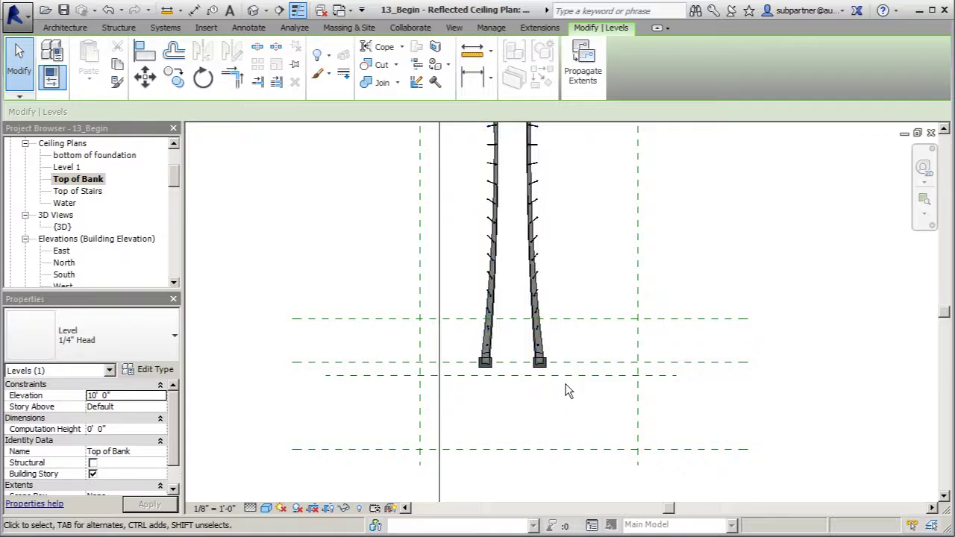
Step: Measure the distance between the reference plane through the footings and the one just below it
{"action": "left_click", "coordinate": [473, 51]}
{"action": "left_click", "coordinate": [638, 363]}
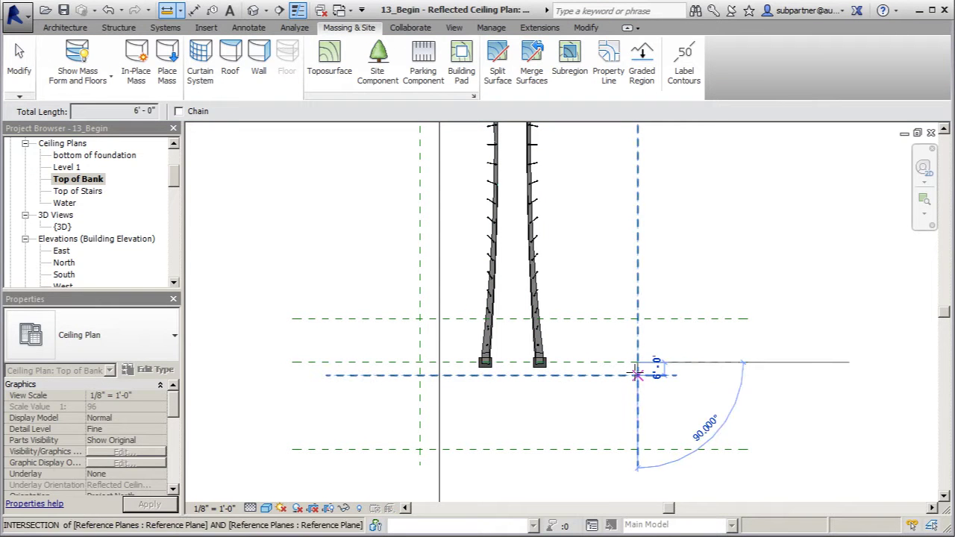
{"action": "key", "text": "Escape"}
{"action": "key", "text": "Escape"}
{"action": "scroll", "coordinate": [498, 397], "scroll_direction": "up", "scroll_amount": 3}
{"action": "scroll", "coordinate": [503, 385], "scroll_direction": "up", "scroll_amount": 2}
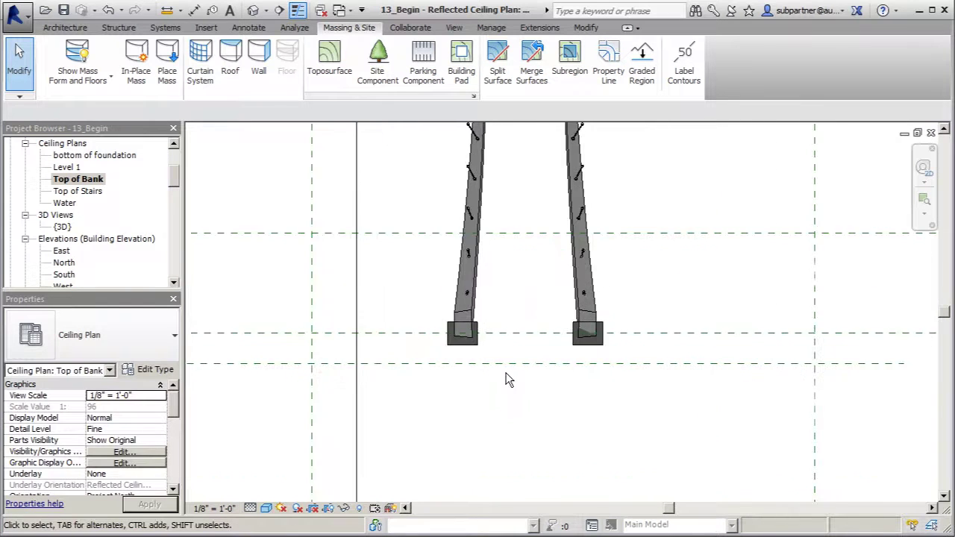
{"action": "scroll", "coordinate": [541, 410], "scroll_direction": "down", "scroll_amount": 2}
{"action": "scroll", "coordinate": [556, 429], "scroll_direction": "down", "scroll_amount": 1}
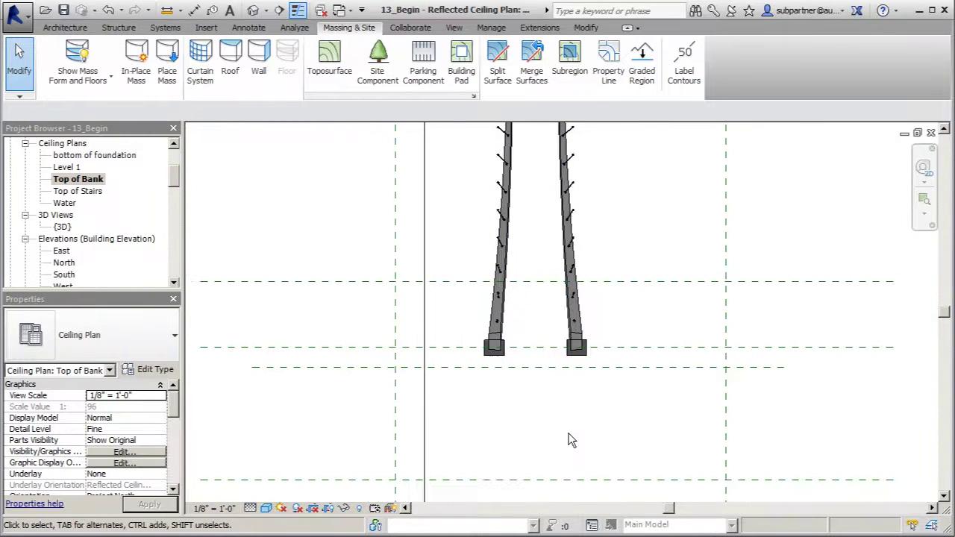
Step: Open the Site floor plan
{"action": "left_click", "coordinate": [54, 28]}
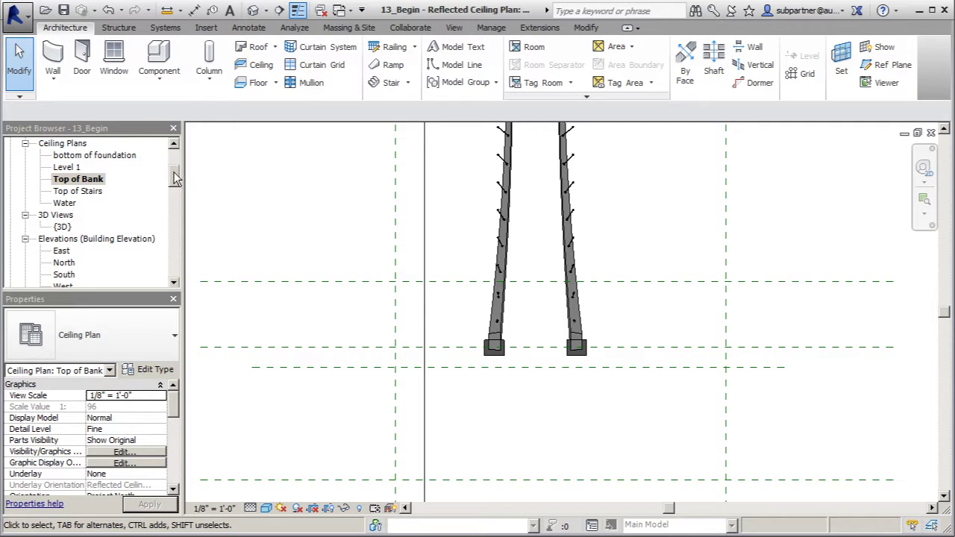
{"action": "left_click_drag", "start_coordinate": [174, 177], "coordinate": [174, 168]}
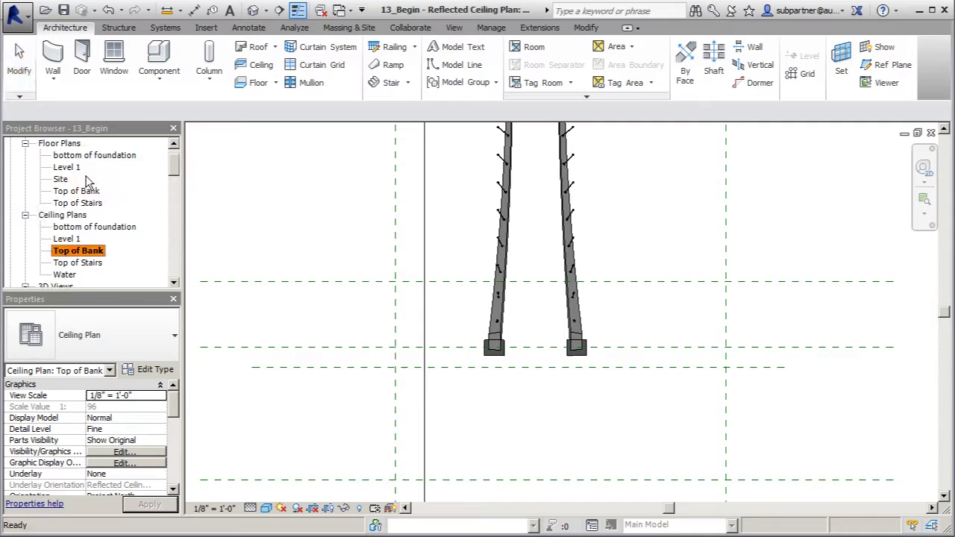
{"action": "double_click", "coordinate": [63, 180]}
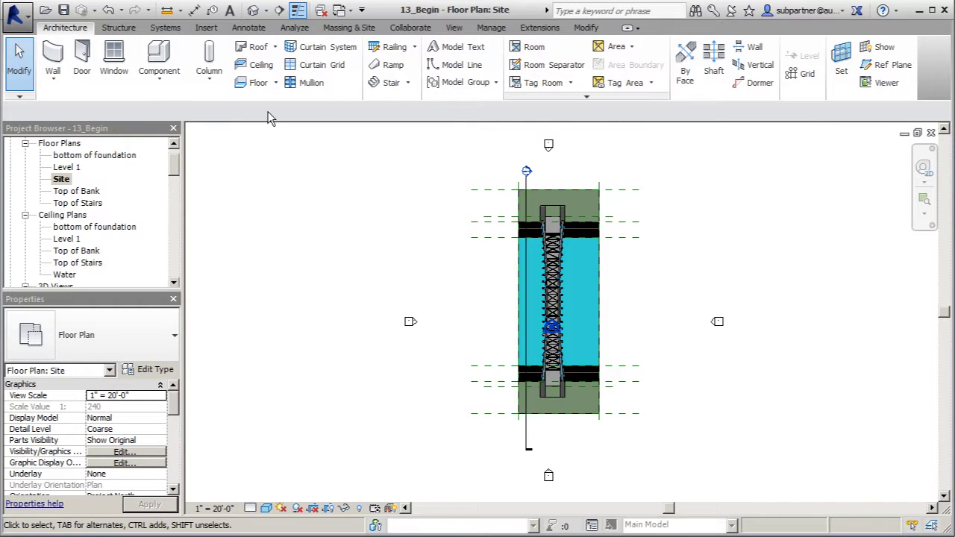
Step: Start a component stair with its top level set to Top of Stairs and its base level set to Top of Bank
{"action": "left_click", "coordinate": [382, 88]}
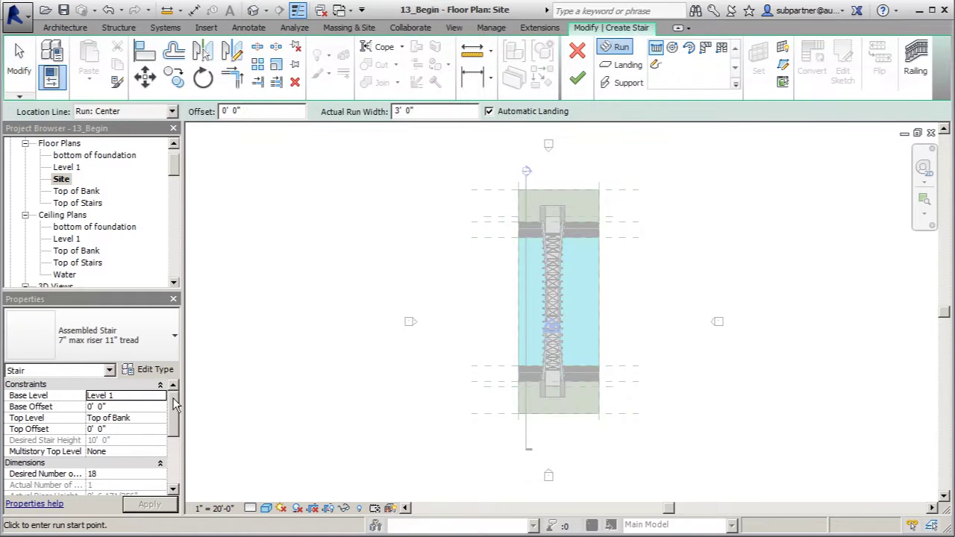
{"action": "left_click", "coordinate": [164, 400]}
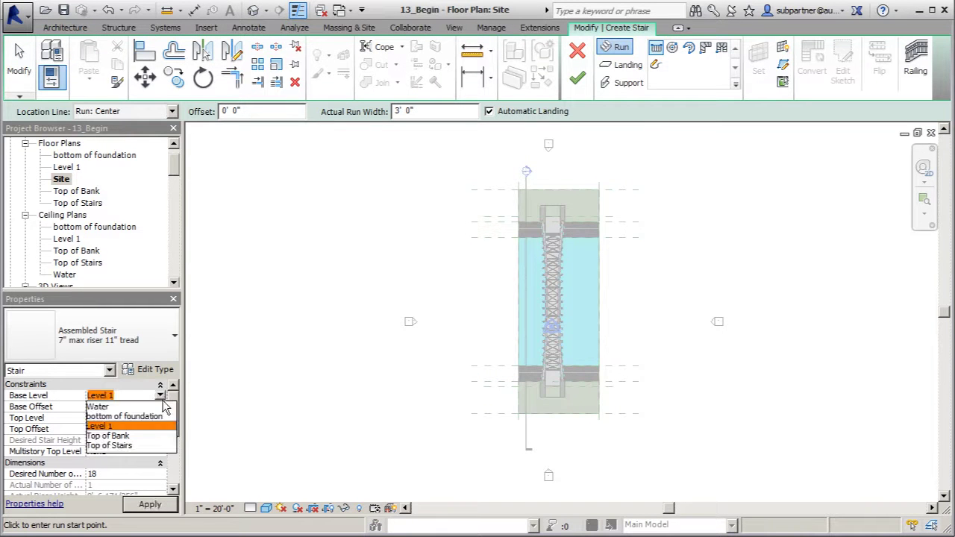
{"action": "left_click", "coordinate": [118, 436]}
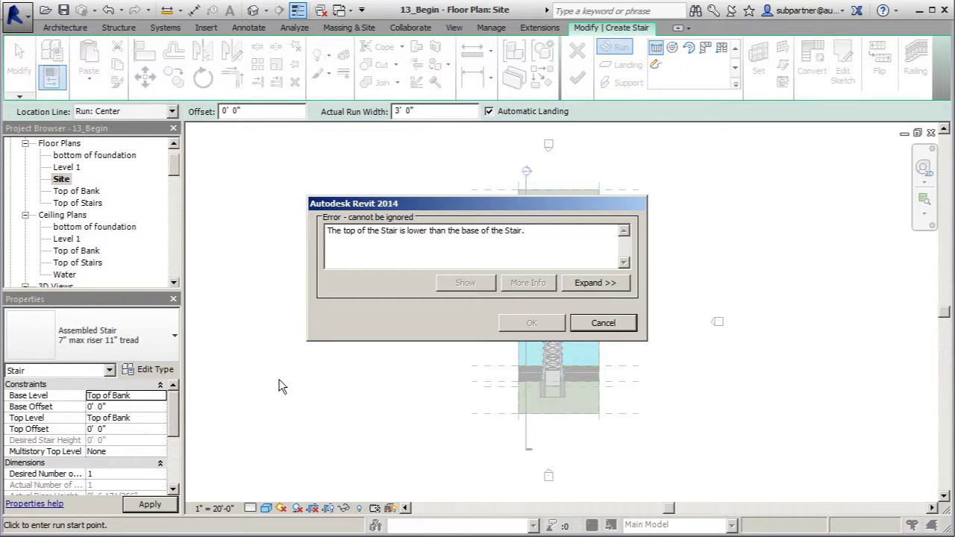
{"action": "left_click", "coordinate": [602, 322]}
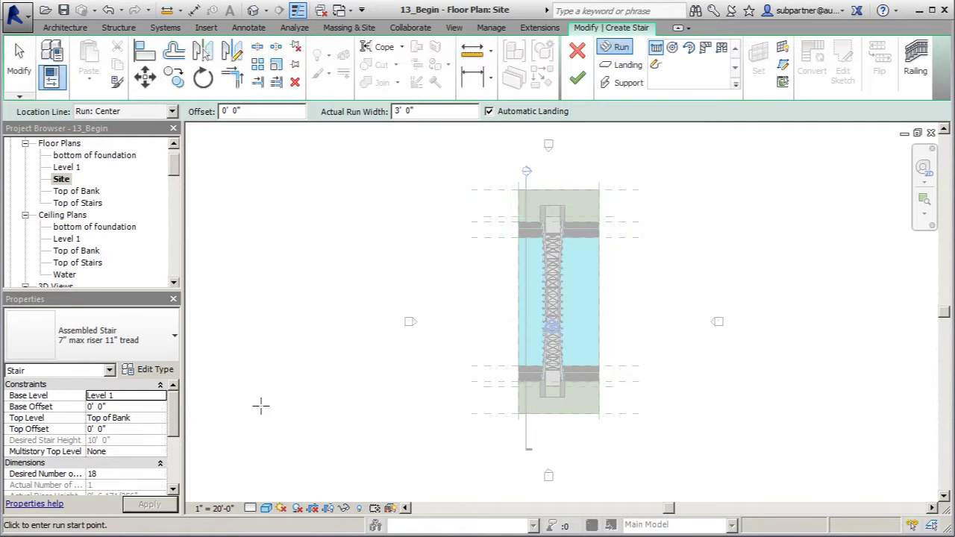
{"action": "left_click", "coordinate": [160, 418]}
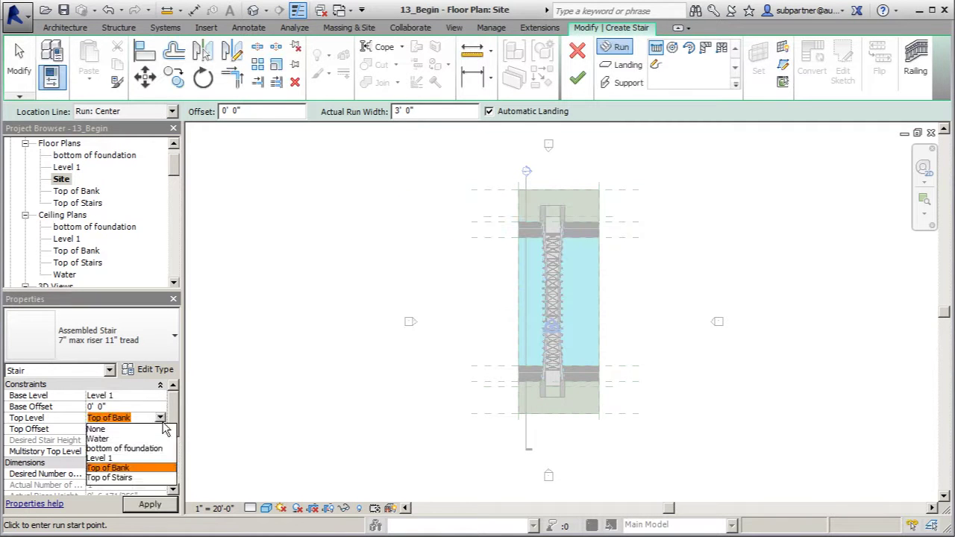
{"action": "left_click", "coordinate": [110, 478]}
{"action": "left_click", "coordinate": [160, 396]}
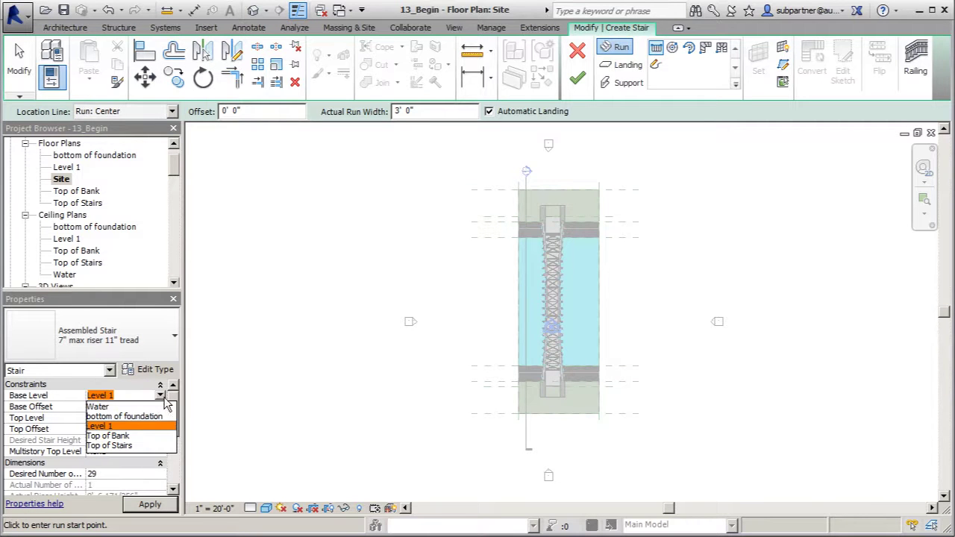
{"action": "left_click", "coordinate": [119, 435]}
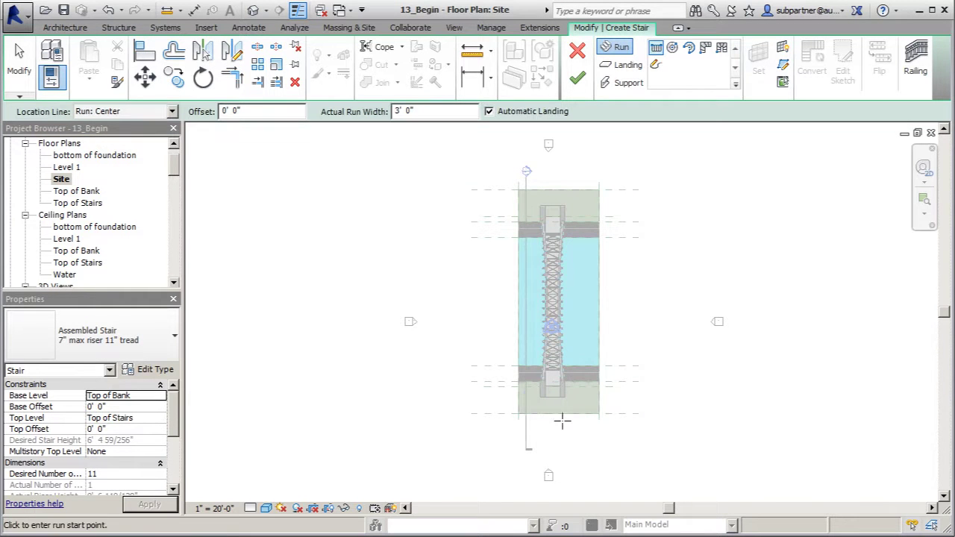
Step: Draw a straight 11-riser stair run from the outer edge between the lower footings toward the bridge deck, and finish the stair
{"action": "scroll", "coordinate": [560, 410], "scroll_direction": "up", "scroll_amount": 5}
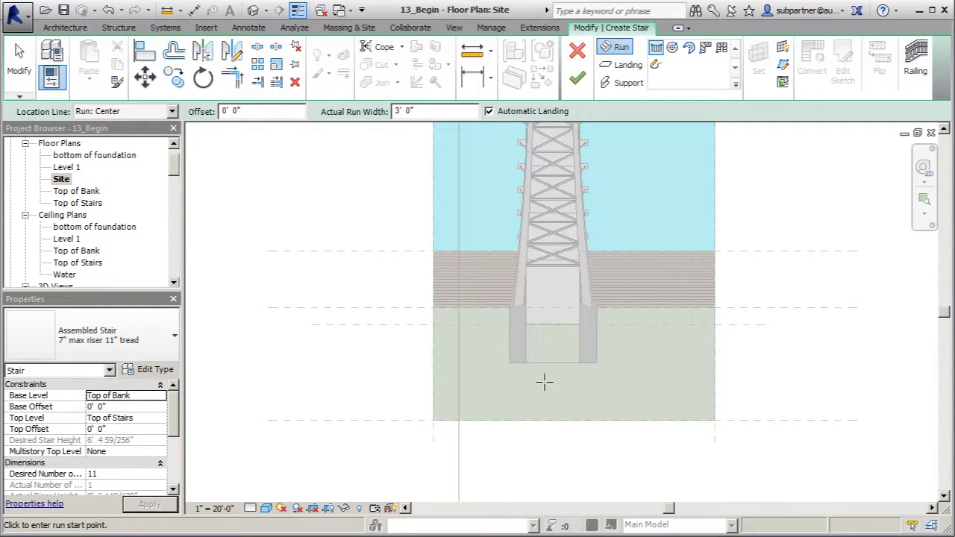
{"action": "left_click", "coordinate": [550, 364]}
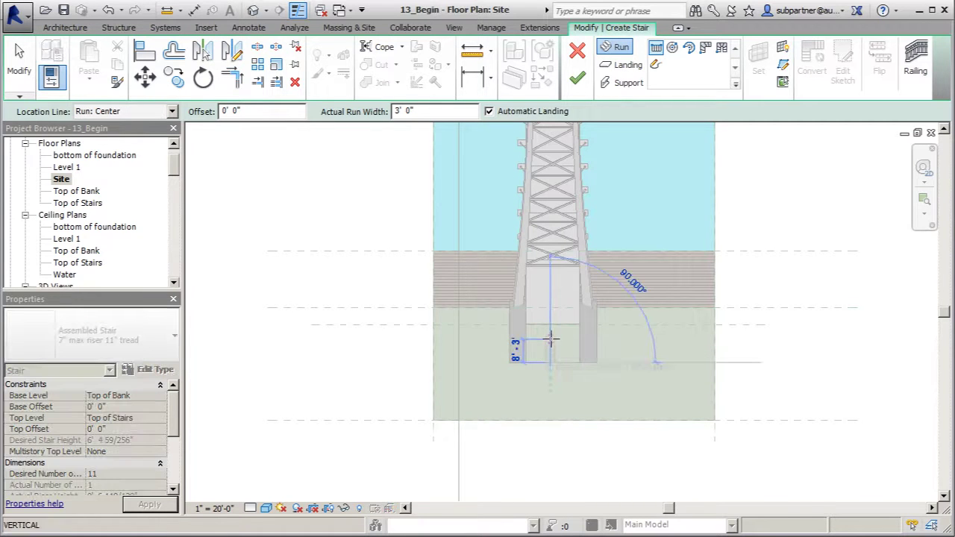
{"action": "left_click", "coordinate": [553, 323]}
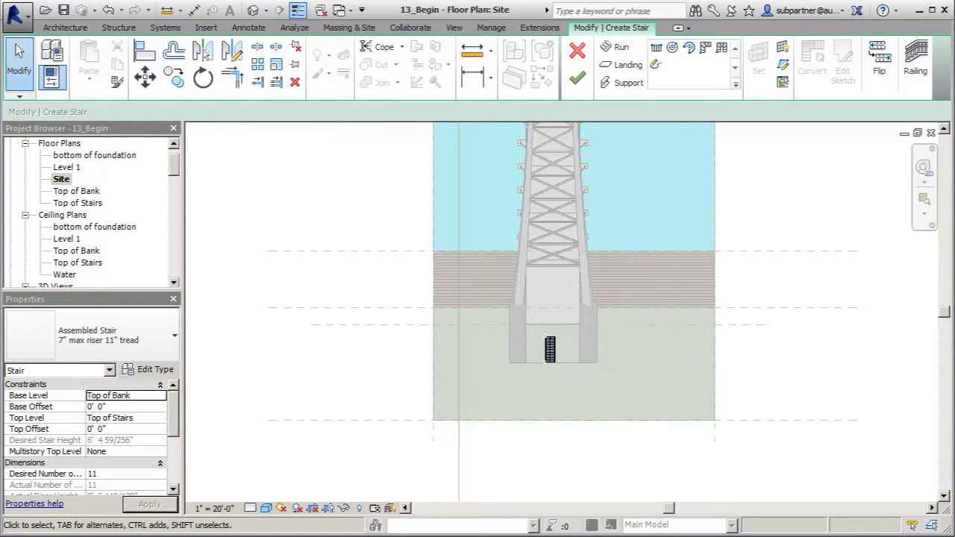
{"action": "scroll", "coordinate": [542, 323], "scroll_direction": "up", "scroll_amount": 5}
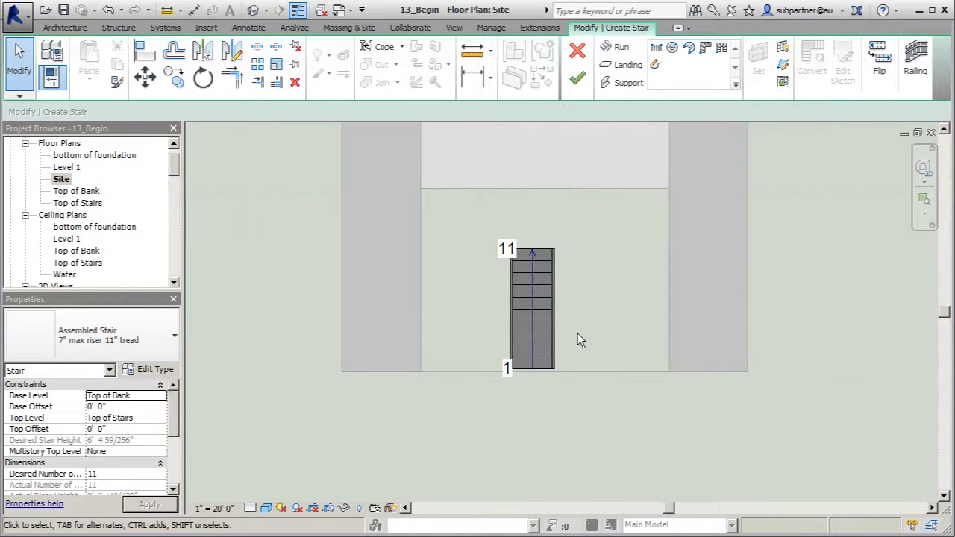
{"action": "scroll", "coordinate": [572, 321], "scroll_direction": "up", "scroll_amount": 1}
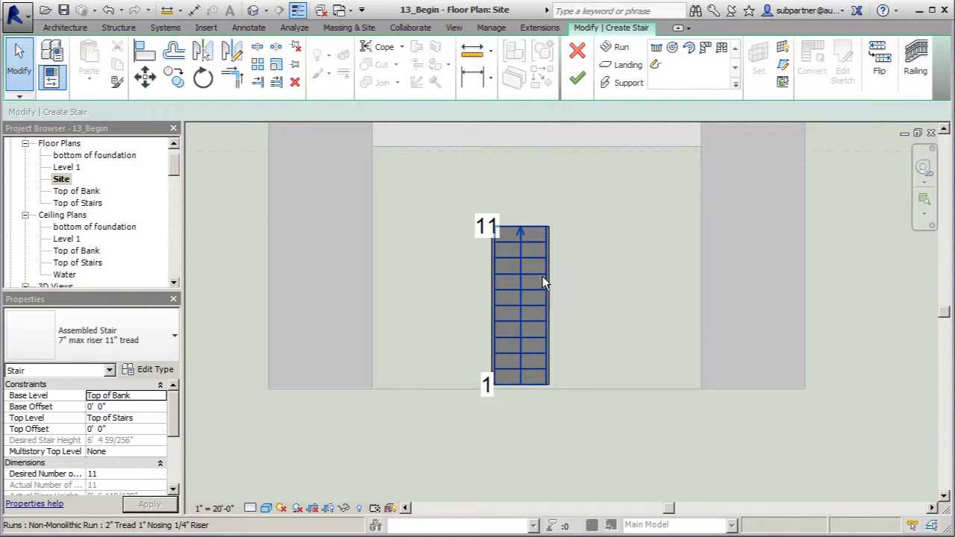
{"action": "left_click", "coordinate": [542, 282]}
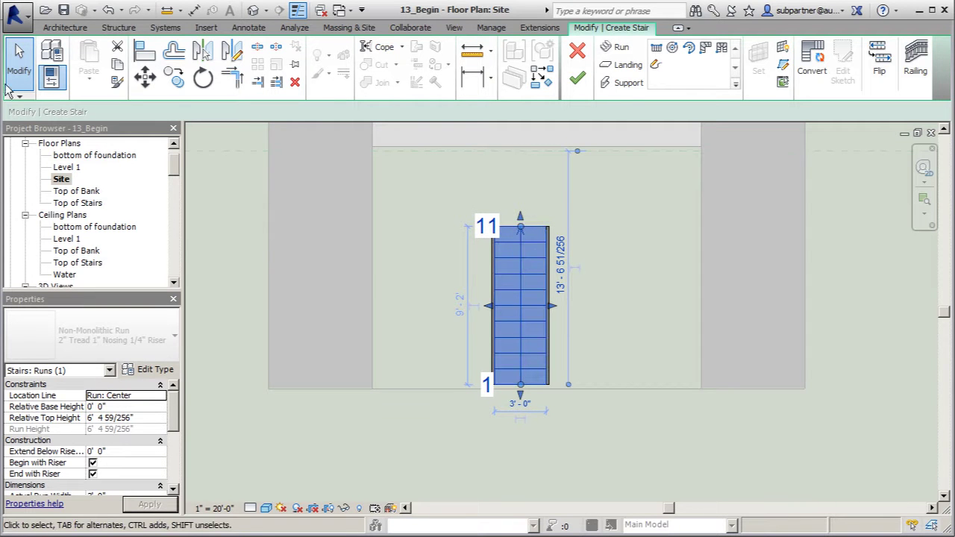
{"action": "left_click", "coordinate": [585, 86]}
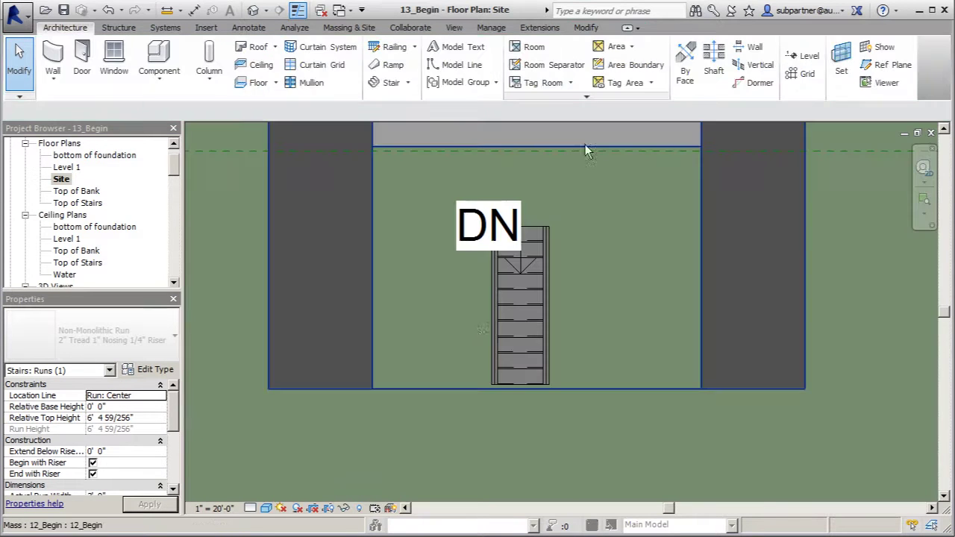
Step: Delete both handrails of the new stair in the 3D view
{"action": "left_click", "coordinate": [253, 10]}
{"action": "middle_click_drag", "start_coordinate": [335, 206], "coordinate": [446, 250], "text": "shift"}
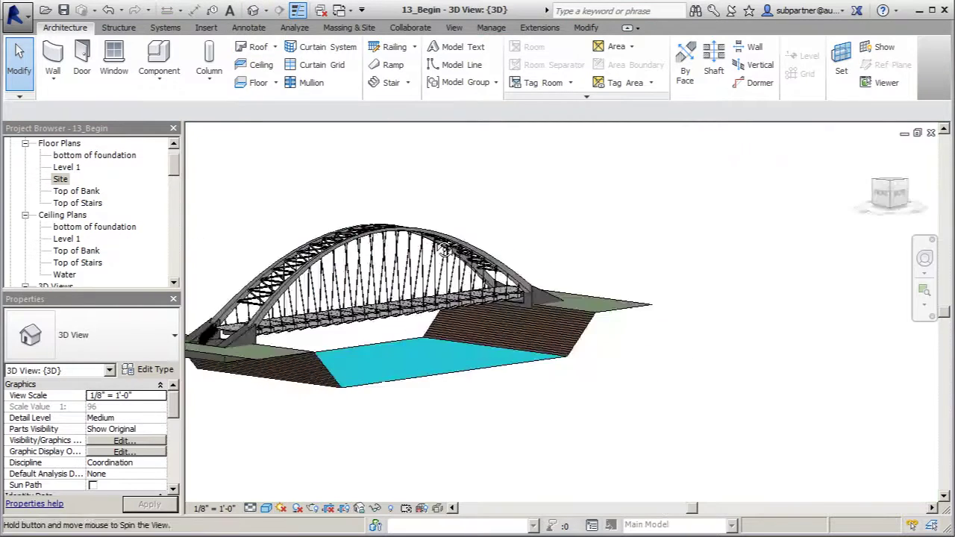
{"action": "scroll", "coordinate": [298, 336], "scroll_direction": "up", "scroll_amount": 5}
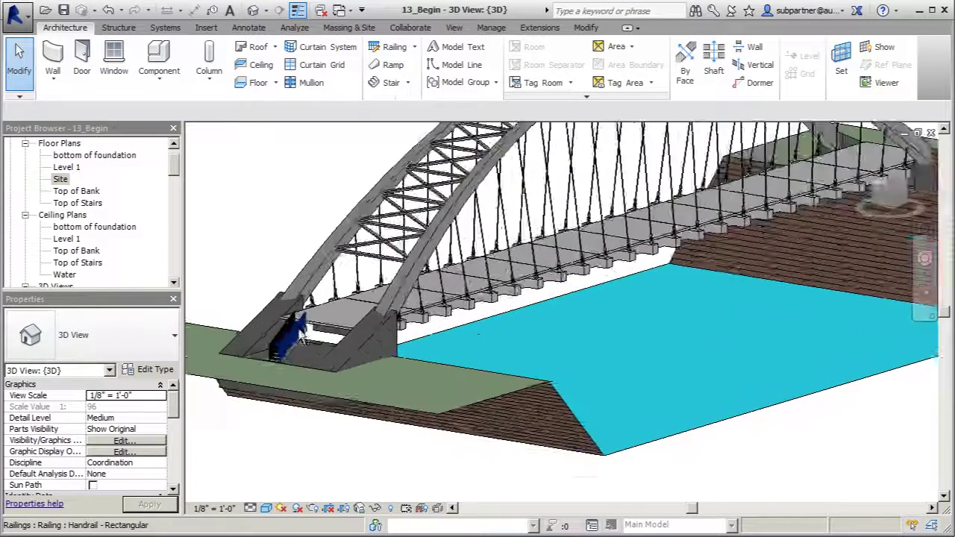
{"action": "scroll", "coordinate": [302, 337], "scroll_direction": "up", "scroll_amount": 2}
{"action": "scroll", "coordinate": [300, 333], "scroll_direction": "up", "scroll_amount": 3}
{"action": "left_click", "coordinate": [299, 330]}
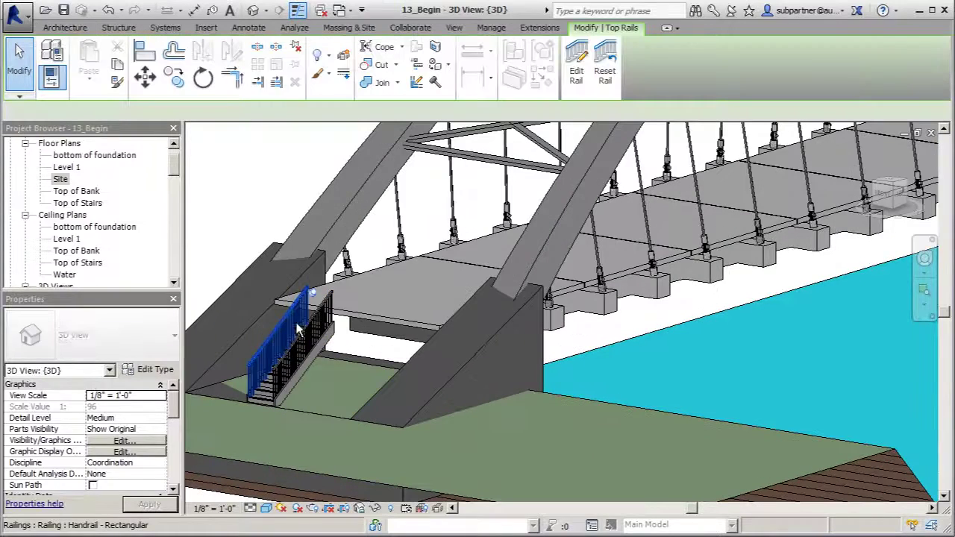
{"action": "left_click", "coordinate": [298, 330], "text": "ctrl"}
{"action": "key", "text": "Escape"}
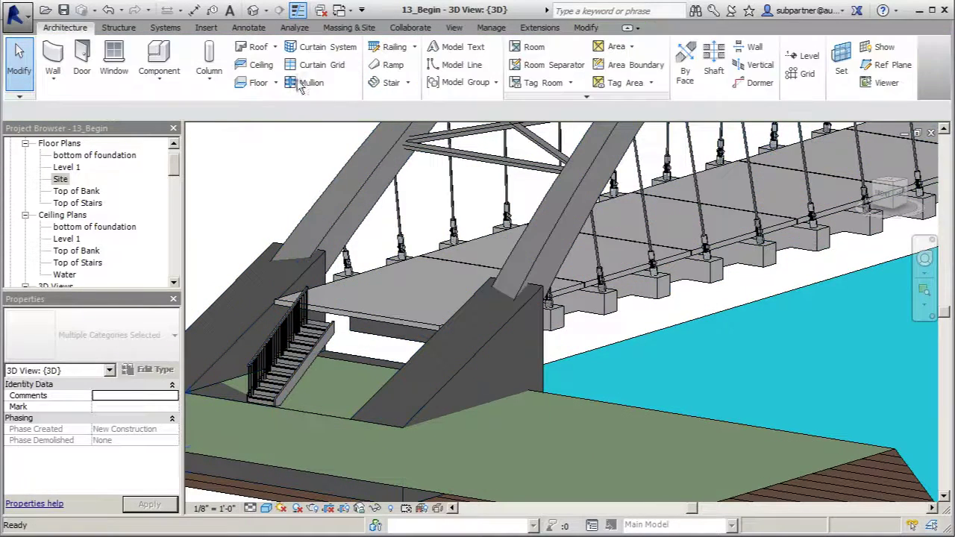
{"action": "left_click", "coordinate": [292, 334]}
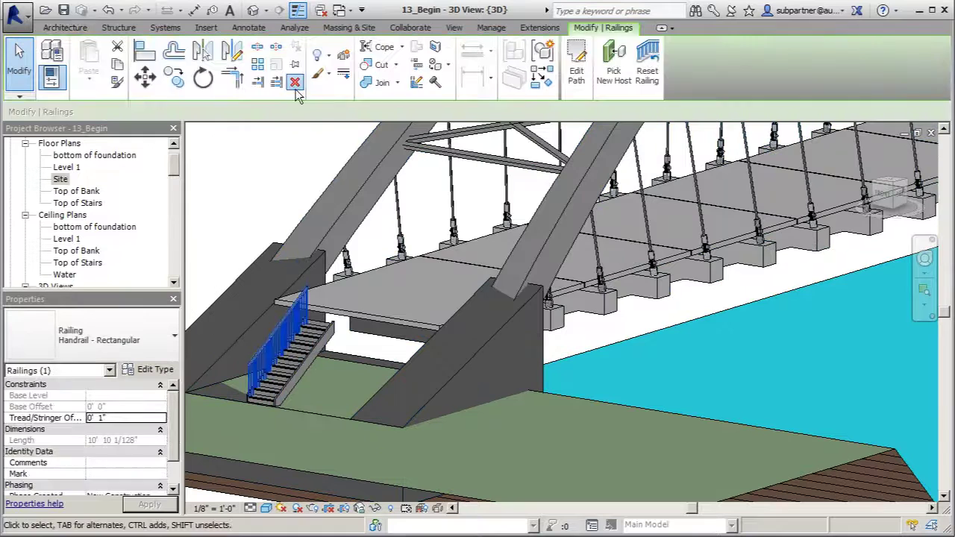
{"action": "left_click", "coordinate": [295, 82]}
Step: Change the stair's type to Precast Stair and dismiss the warning
{"action": "left_click", "coordinate": [294, 356]}
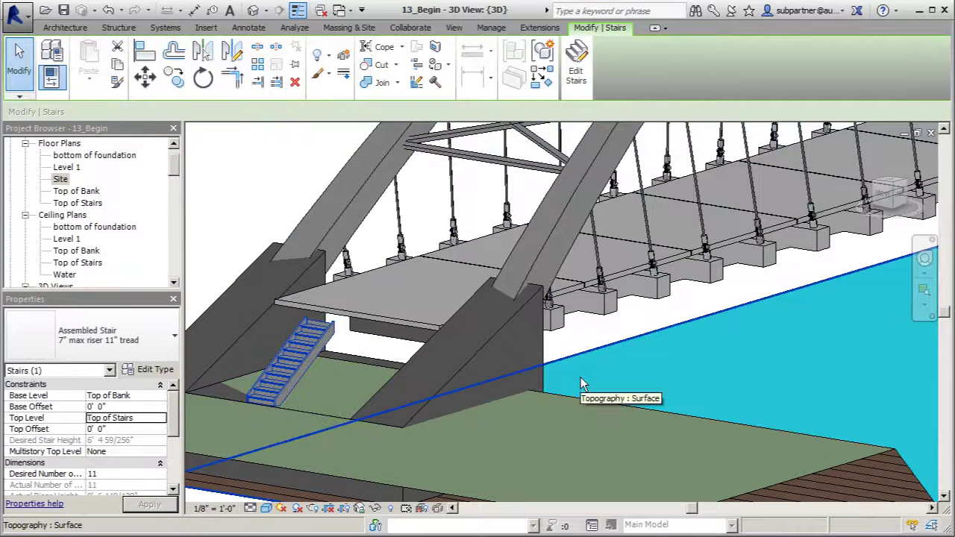
{"action": "left_click", "coordinate": [173, 339]}
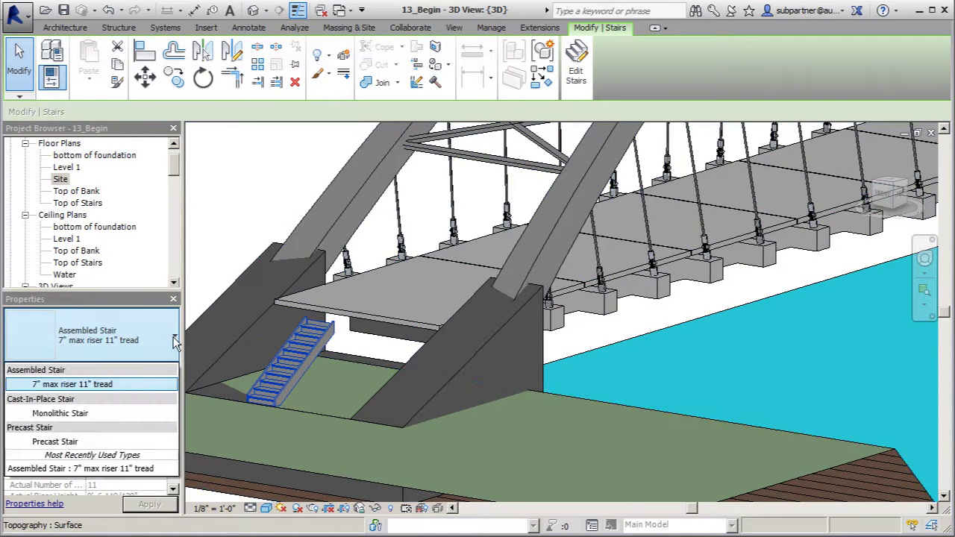
{"action": "left_click", "coordinate": [74, 442]}
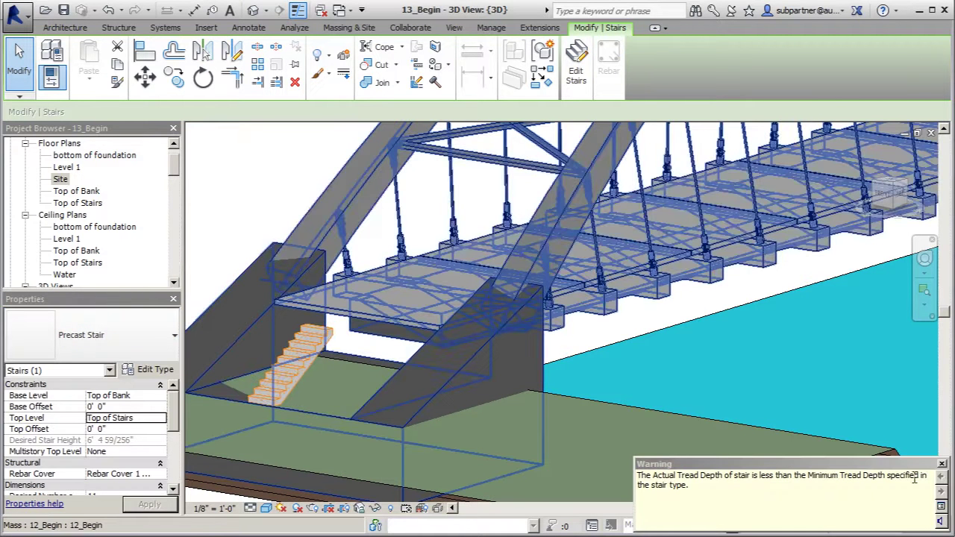
{"action": "left_click", "coordinate": [941, 464]}
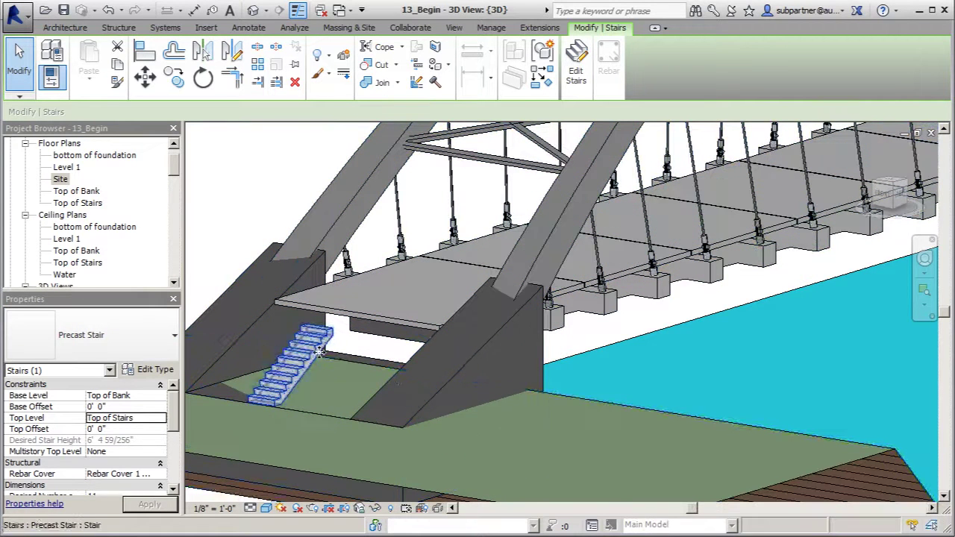
Step: Edit the precast stair between the footings and set its run width to 25 feet
{"action": "middle_click_drag", "start_coordinate": [422, 364], "coordinate": [320, 351], "text": "shift"}
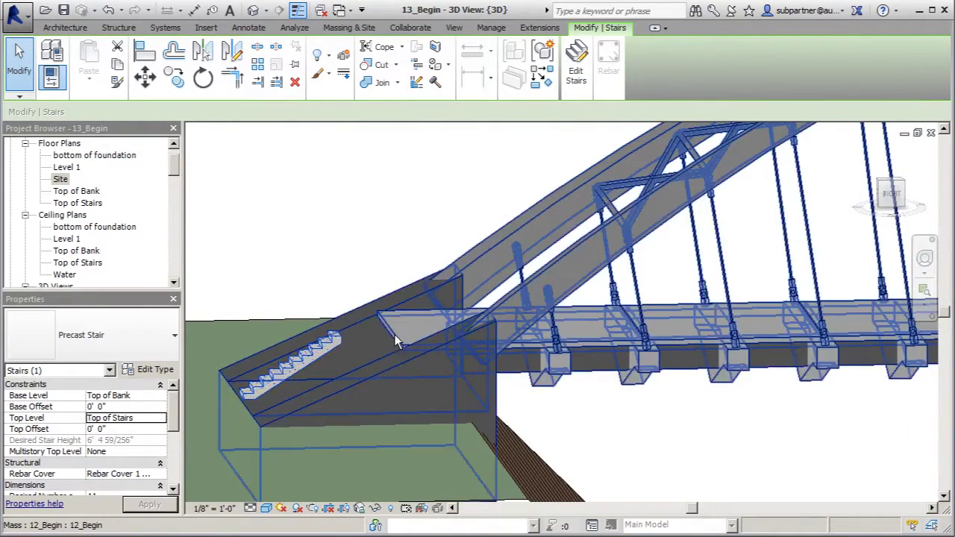
{"action": "middle_click_drag", "start_coordinate": [327, 374], "coordinate": [730, 404], "text": "shift"}
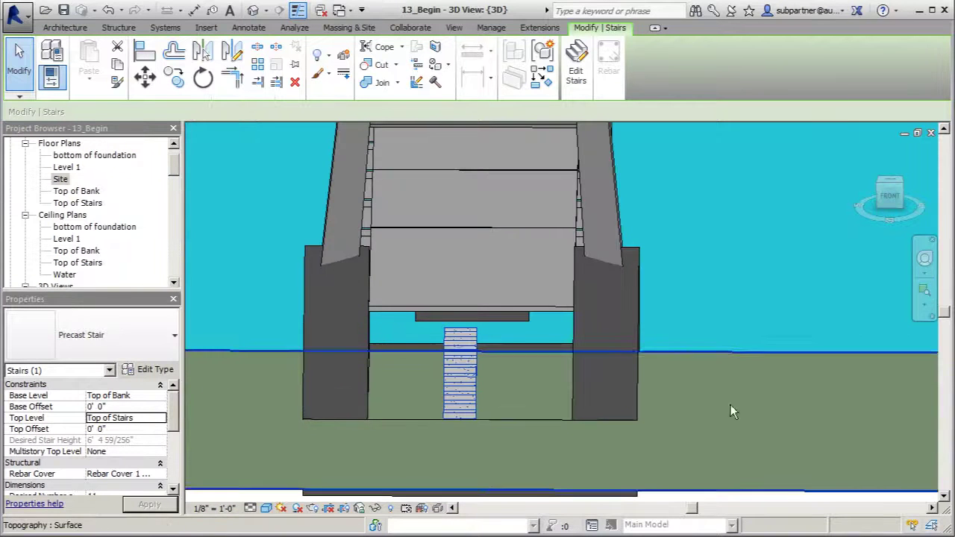
{"action": "left_click", "coordinate": [579, 75]}
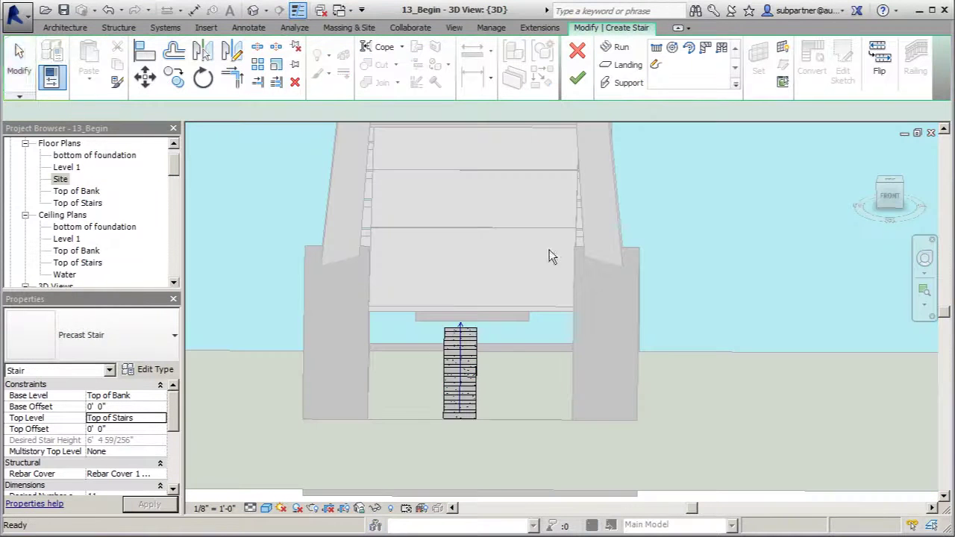
{"action": "left_click", "coordinate": [468, 367]}
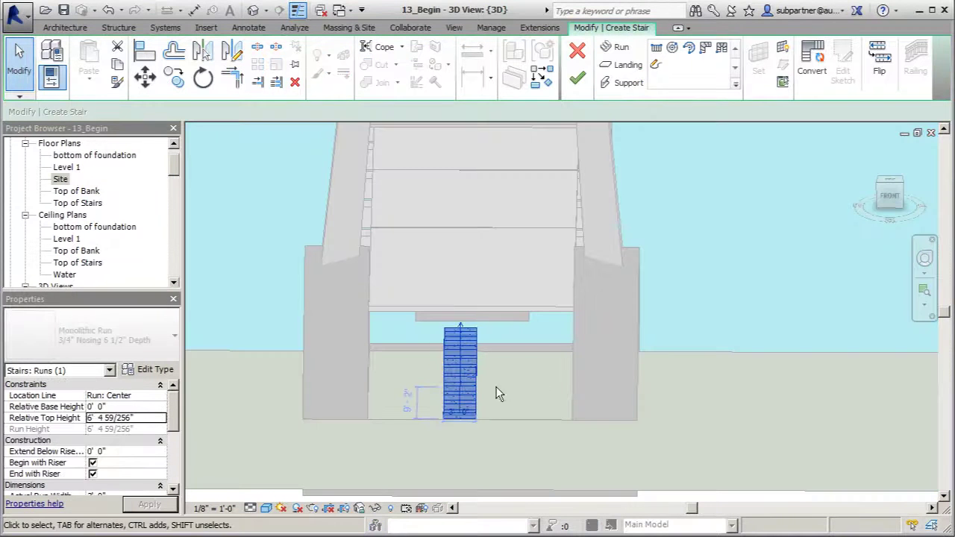
{"action": "left_click", "coordinate": [463, 413]}
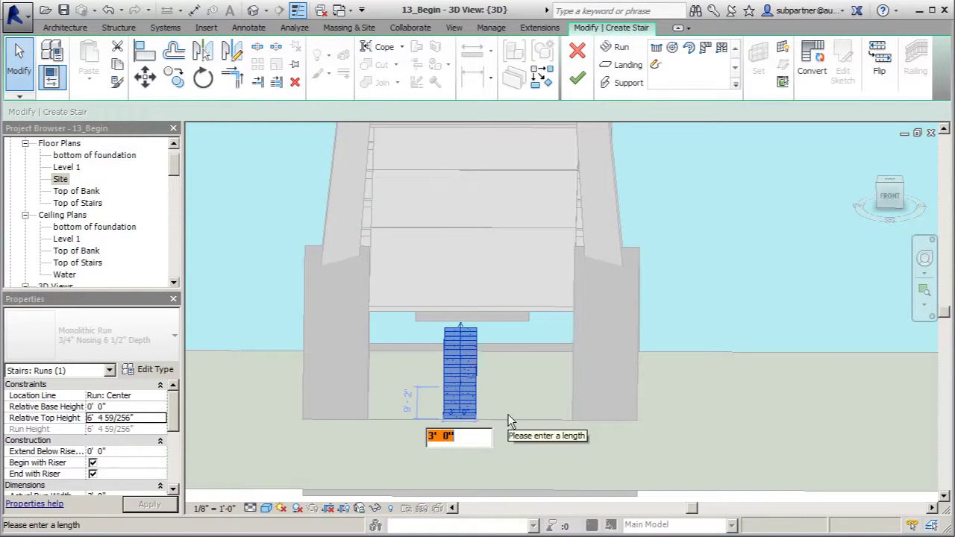
{"action": "type", "text": "24"}
{"action": "key", "text": "Return"}
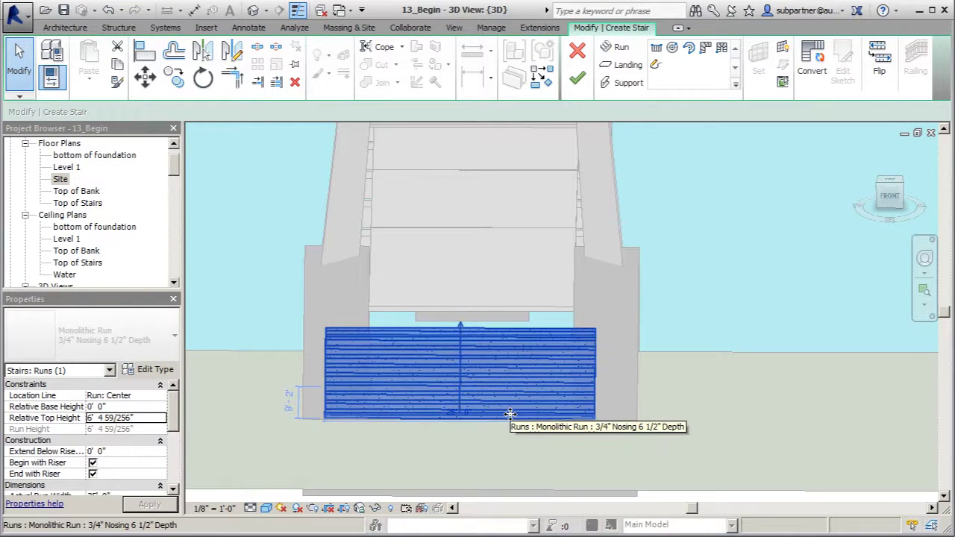
Step: Narrow the stair run to fit between the footings, trying a width of 18 feet before setting it to 19 feet
{"action": "left_click", "coordinate": [452, 414]}
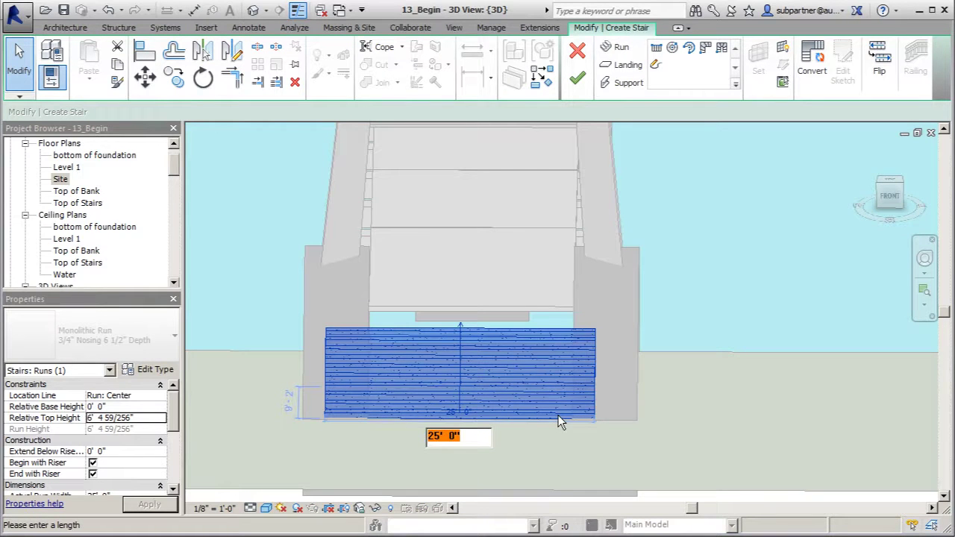
{"action": "type", "text": "18"}
{"action": "key", "text": "Return"}
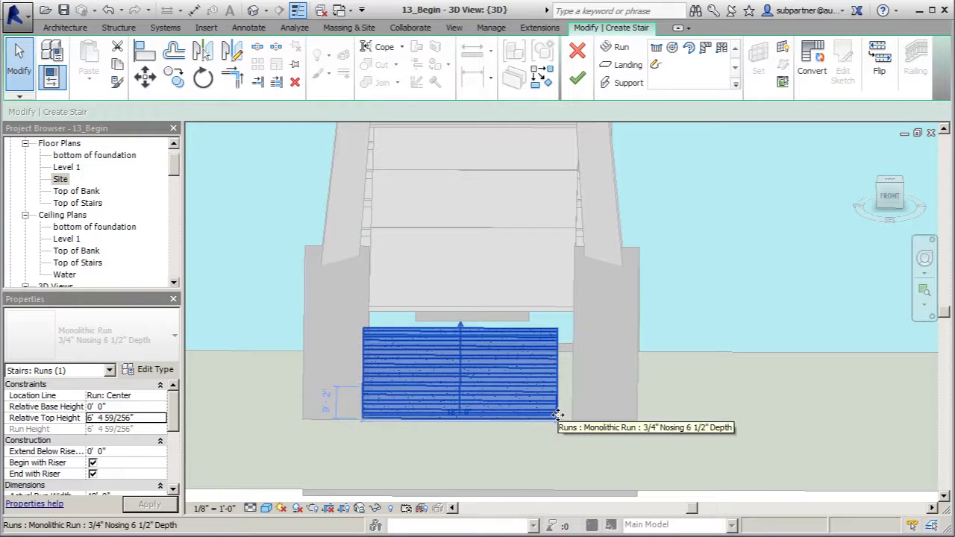
{"action": "left_click", "coordinate": [530, 454]}
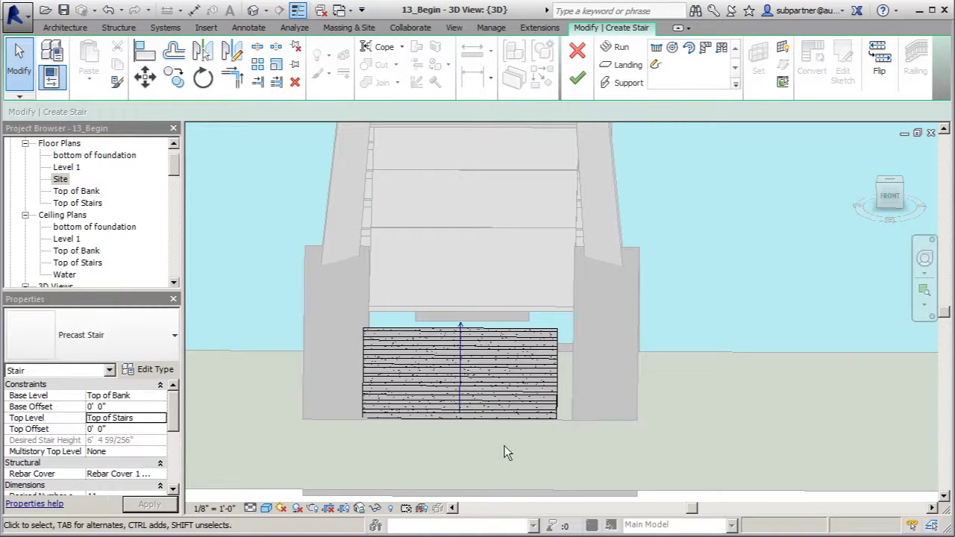
{"action": "left_click", "coordinate": [448, 407]}
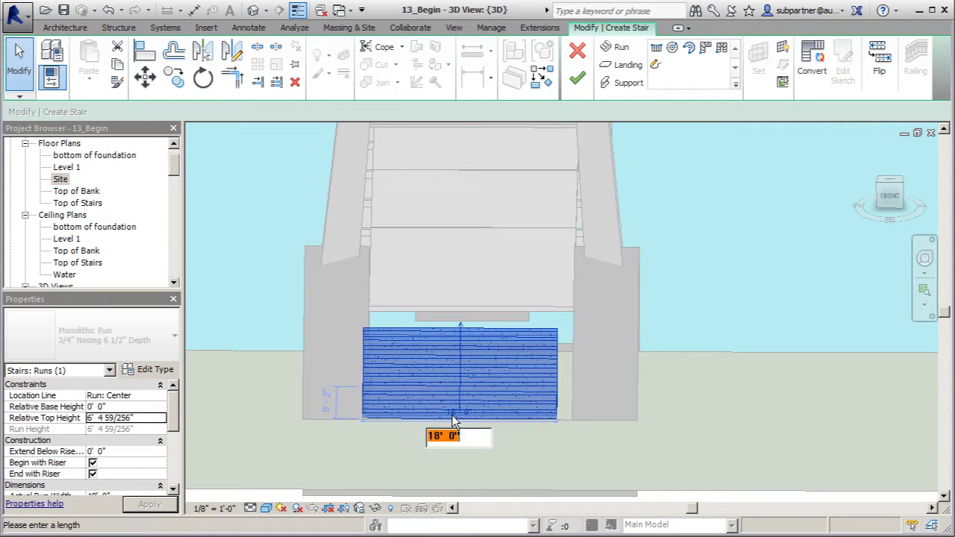
{"action": "key", "text": "Return"}
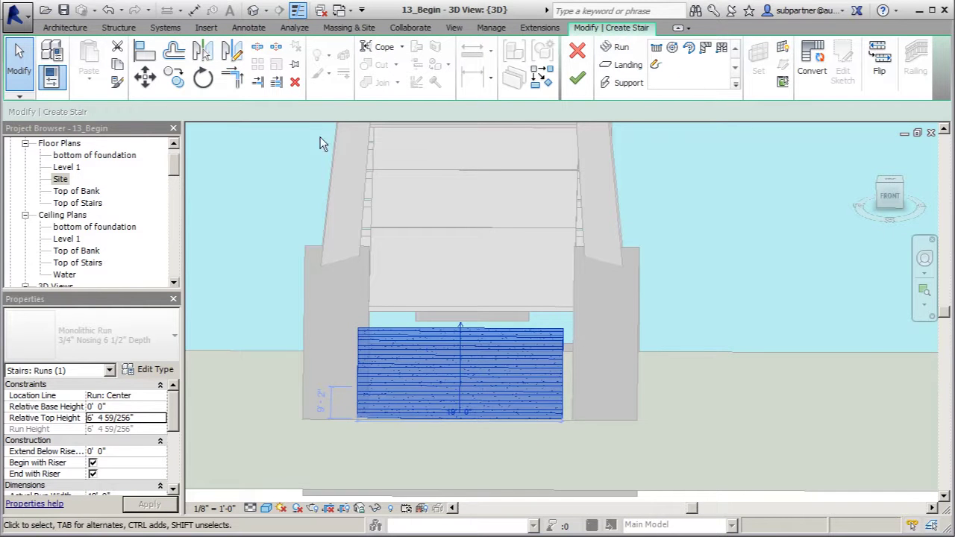
Step: Move the stair run so its corner meets the inner face of the adjacent footing, and finish the stair edit
{"action": "left_click", "coordinate": [145, 76]}
{"action": "scroll", "coordinate": [379, 435], "scroll_direction": "up", "scroll_amount": 2}
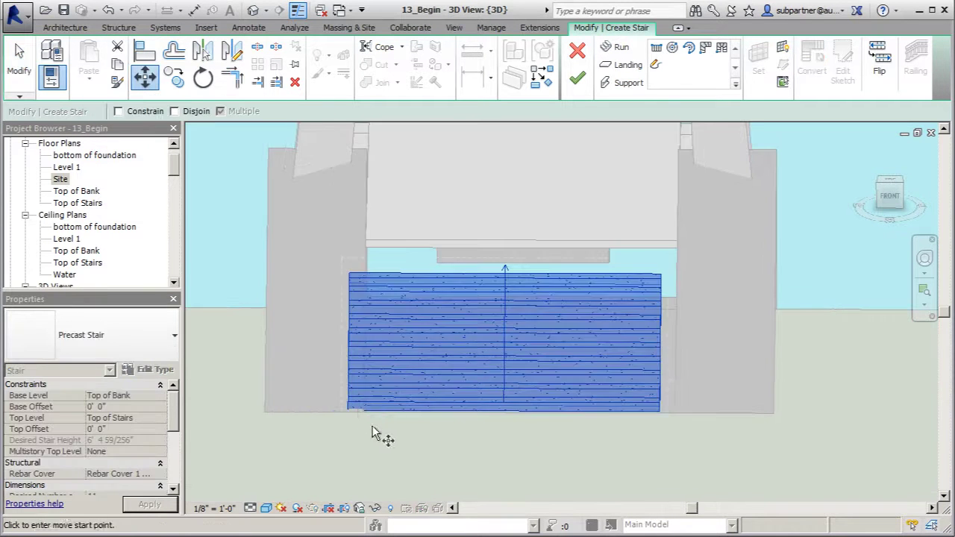
{"action": "scroll", "coordinate": [362, 279], "scroll_direction": "up", "scroll_amount": 3}
{"action": "left_click", "coordinate": [346, 270]}
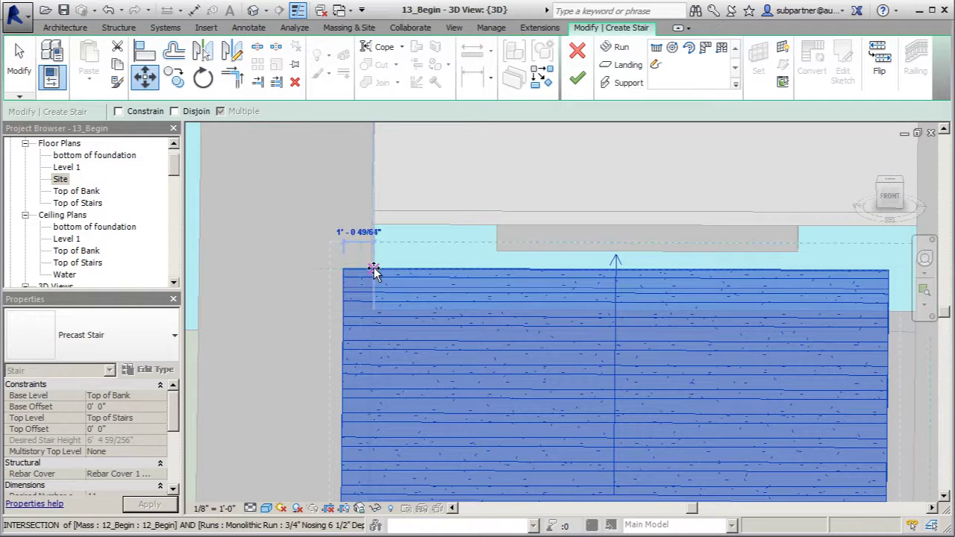
{"action": "left_click", "coordinate": [373, 270]}
{"action": "scroll", "coordinate": [347, 288], "scroll_direction": "down", "scroll_amount": 1}
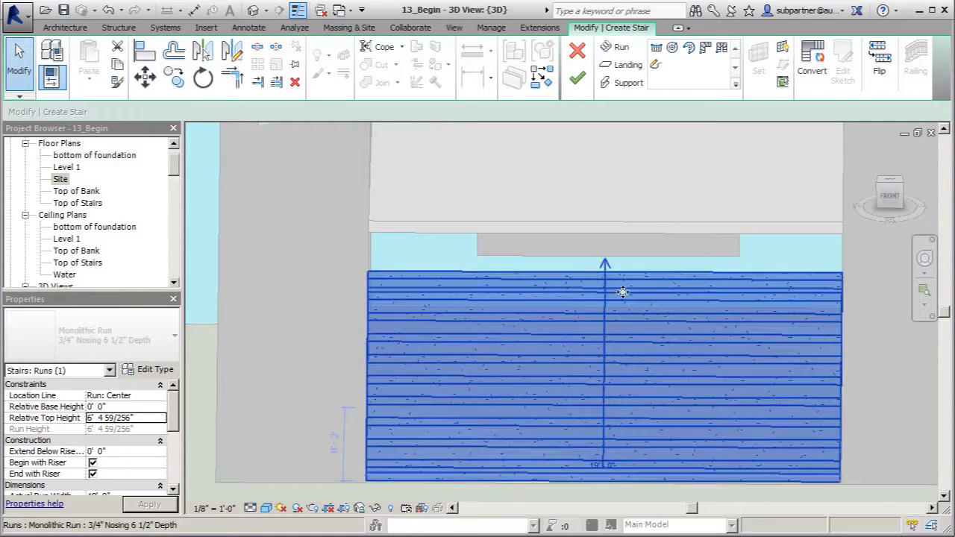
{"action": "scroll", "coordinate": [342, 298], "scroll_direction": "down", "scroll_amount": 1}
{"action": "scroll", "coordinate": [342, 301], "scroll_direction": "down", "scroll_amount": 1}
{"action": "middle_click_drag", "start_coordinate": [573, 336], "coordinate": [391, 326], "text": "shift"}
{"action": "left_click", "coordinate": [577, 78]}
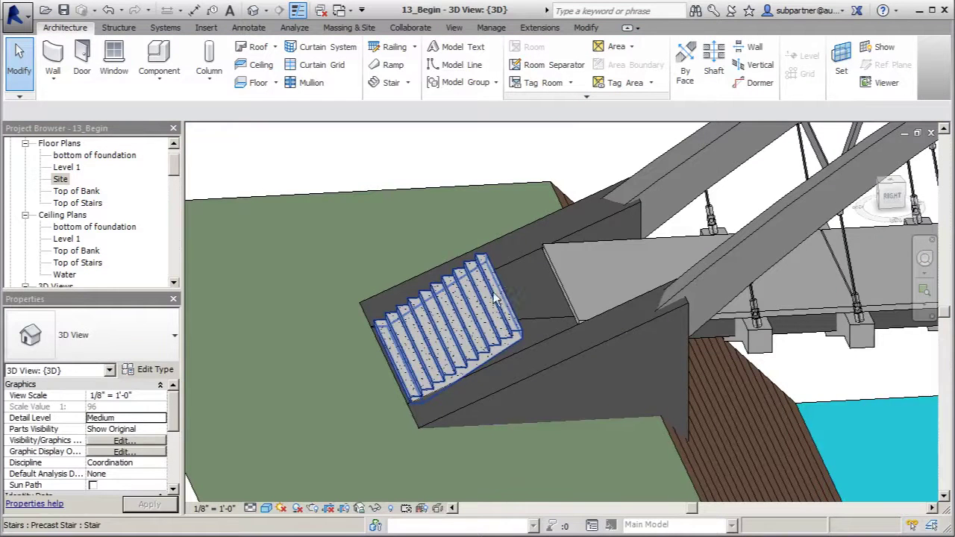
{"action": "mouse_move", "coordinate": [565, 289]}
{"action": "middle_mouse_down", "text": "shift"}
{"action": "mouse_move", "coordinate": [550, 202]}
{"action": "mouse_move", "coordinate": [559, 235]}
{"action": "mouse_move", "coordinate": [549, 295]}
{"action": "middle_mouse_up", "text": "shift"}
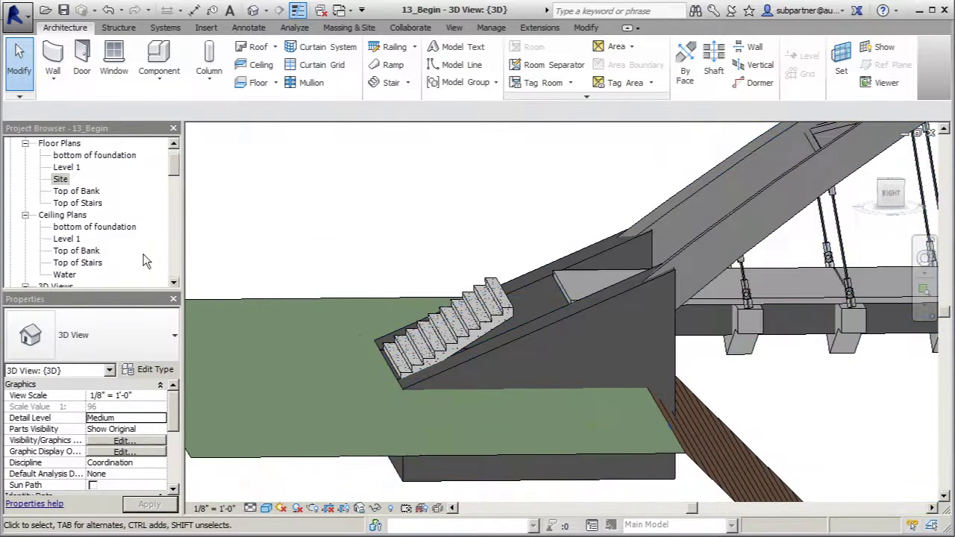
Step: Open the East elevation and set its visual style to Wireframe
{"action": "scroll", "coordinate": [175, 171], "scroll_direction": "down", "scroll_amount": 3}
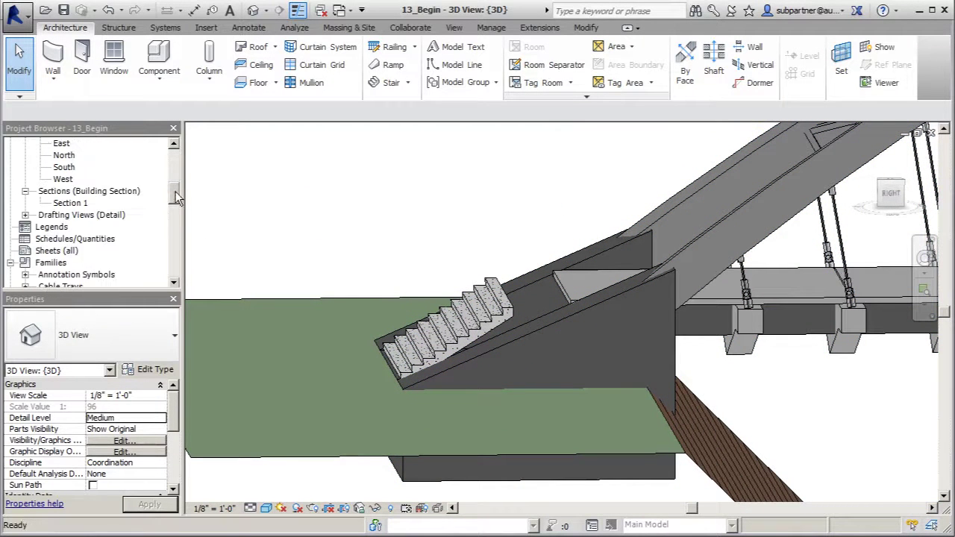
{"action": "left_click", "coordinate": [62, 144]}
{"action": "double_click", "coordinate": [62, 146]}
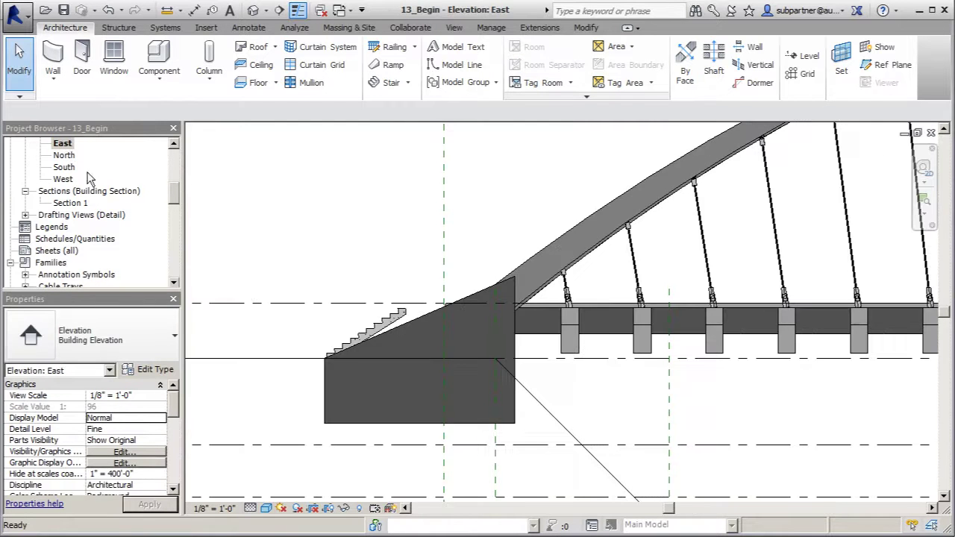
{"action": "left_click", "coordinate": [266, 508]}
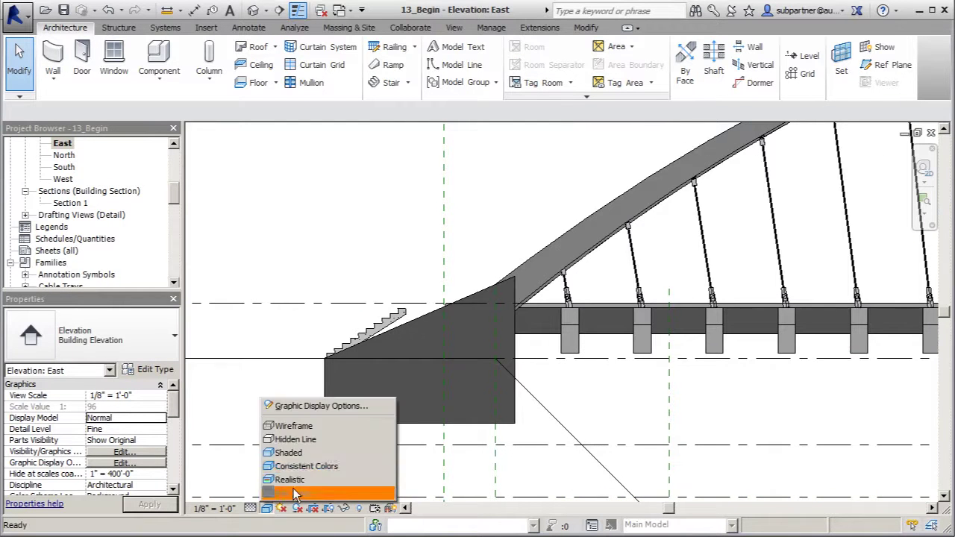
{"action": "left_click", "coordinate": [292, 426]}
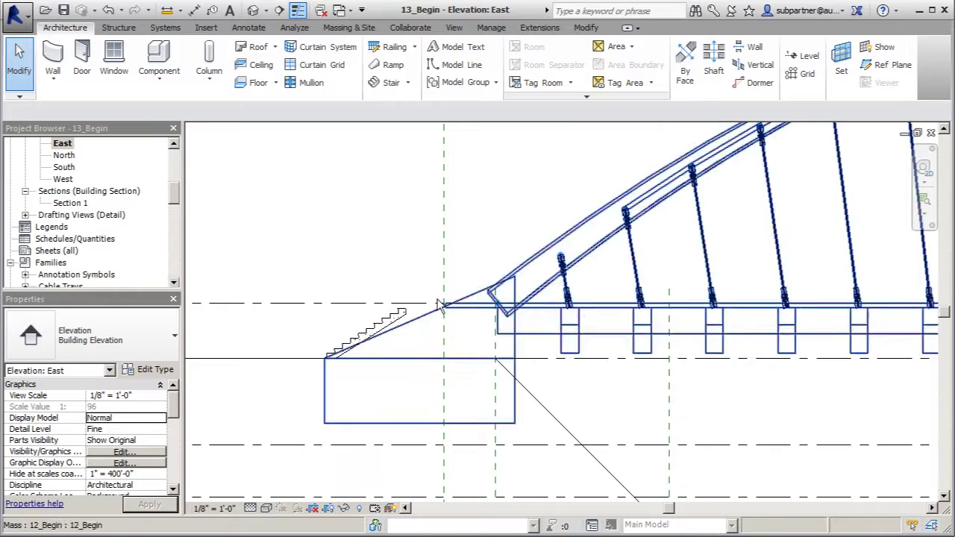
Step: Move the precast stair horizontally until its upper end meets the end of the bridge deck, and check it in the 3D view
{"action": "scroll", "coordinate": [444, 313], "scroll_direction": "up", "scroll_amount": 2}
{"action": "left_click", "coordinate": [392, 318]}
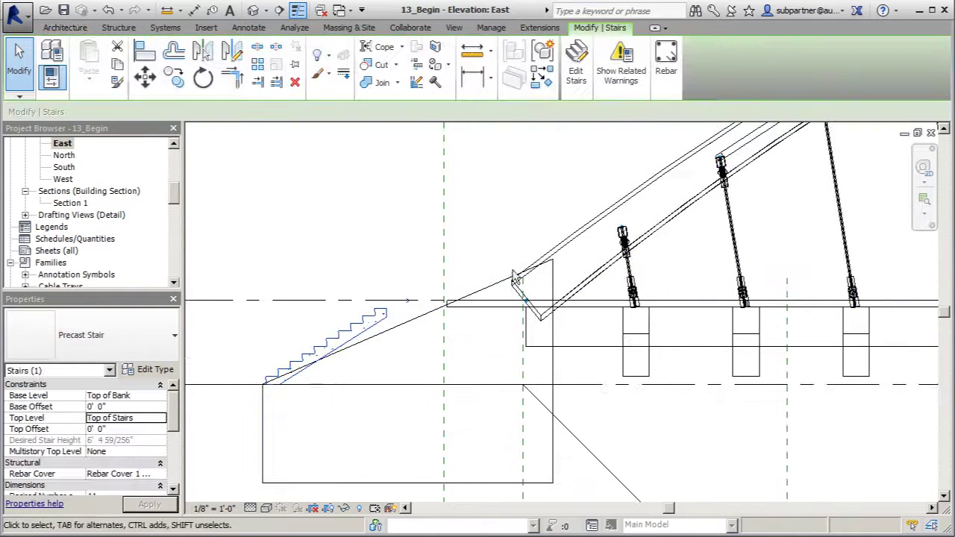
{"action": "left_click", "coordinate": [149, 82]}
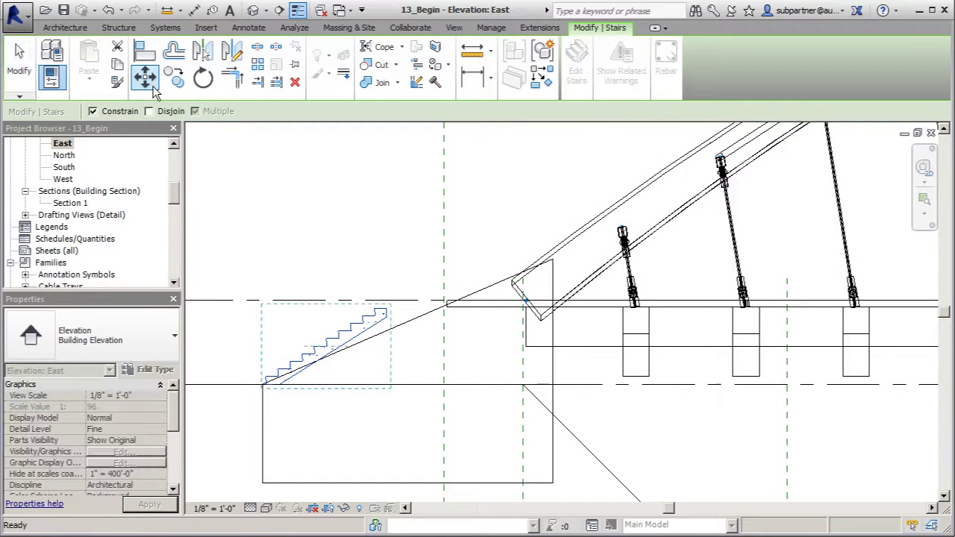
{"action": "scroll", "coordinate": [388, 314], "scroll_direction": "up", "scroll_amount": 2}
{"action": "left_click", "coordinate": [381, 310]}
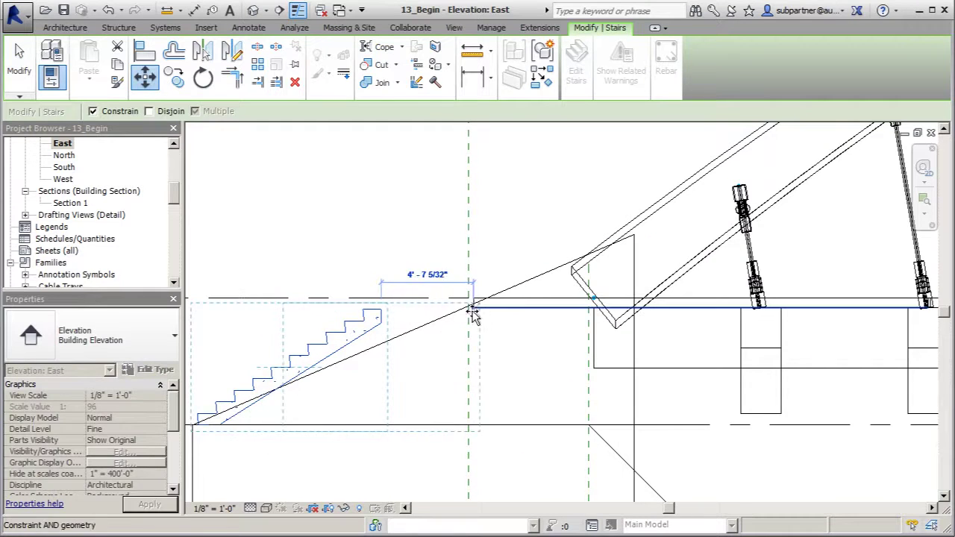
{"action": "left_click", "coordinate": [473, 304]}
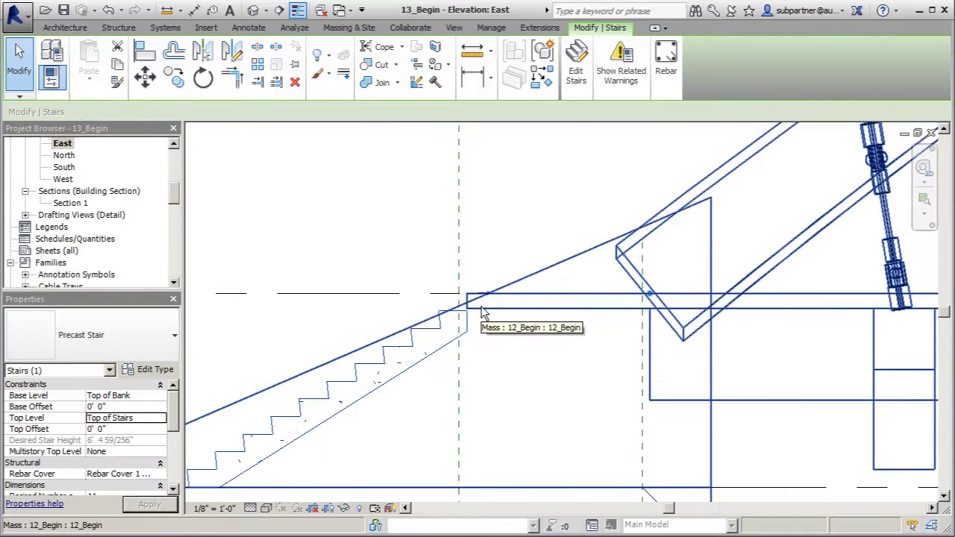
{"action": "scroll", "coordinate": [488, 337], "scroll_direction": "up", "scroll_amount": 1}
{"action": "key", "text": "Escape"}
{"action": "scroll", "coordinate": [429, 333], "scroll_direction": "down", "scroll_amount": 1}
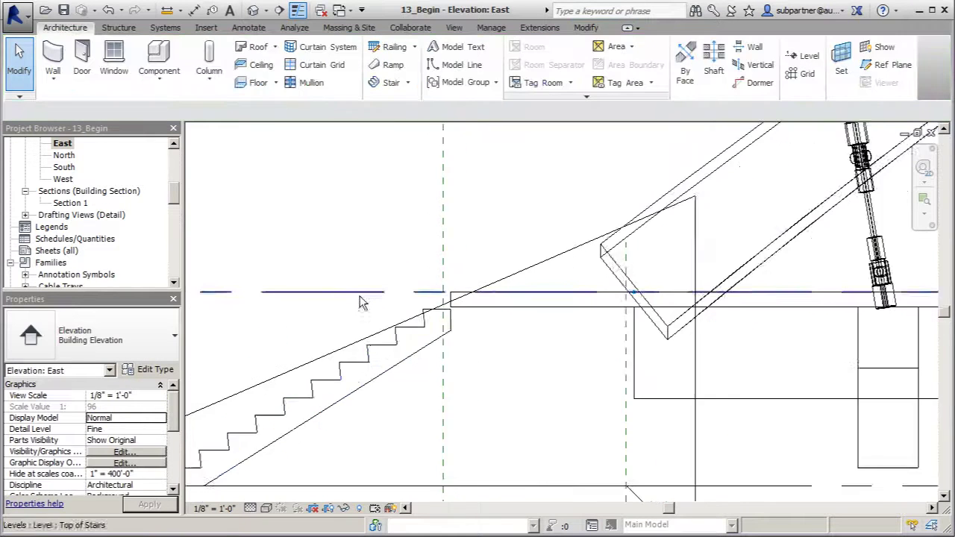
{"action": "left_click", "coordinate": [252, 12]}
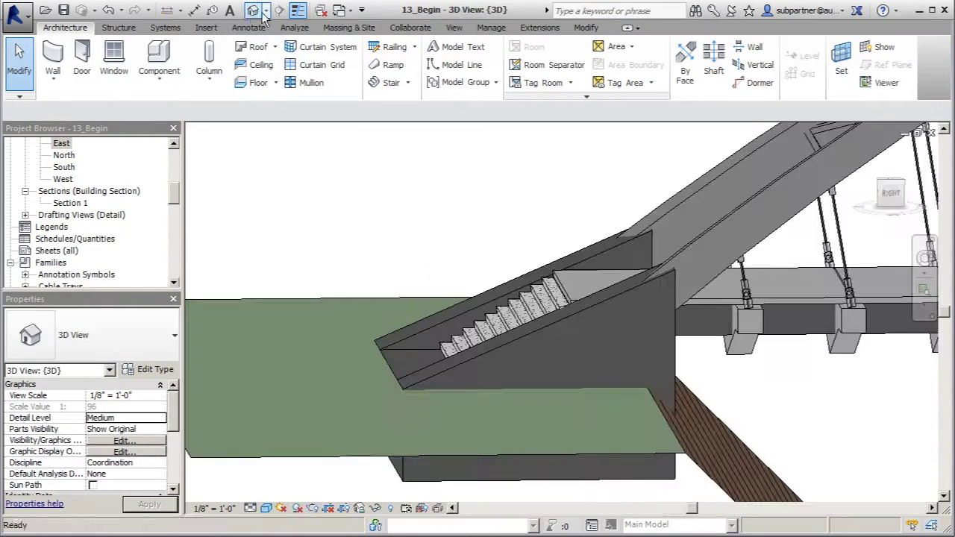
{"action": "middle_click_drag", "start_coordinate": [388, 216], "coordinate": [254, 329], "text": "shift"}
{"action": "scroll", "coordinate": [239, 332], "scroll_direction": "down", "scroll_amount": 3}
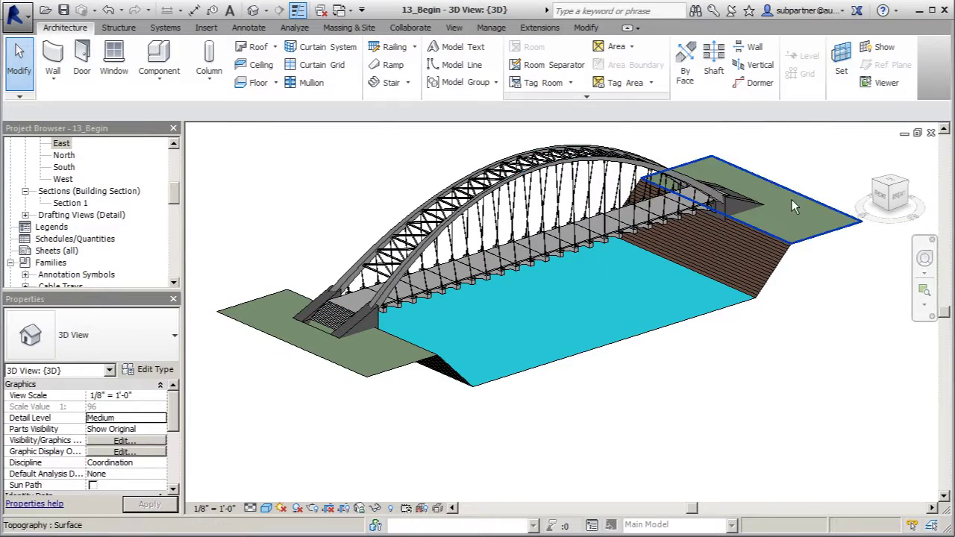
{"action": "middle_click_drag", "start_coordinate": [496, 262], "coordinate": [440, 272], "text": "shift"}
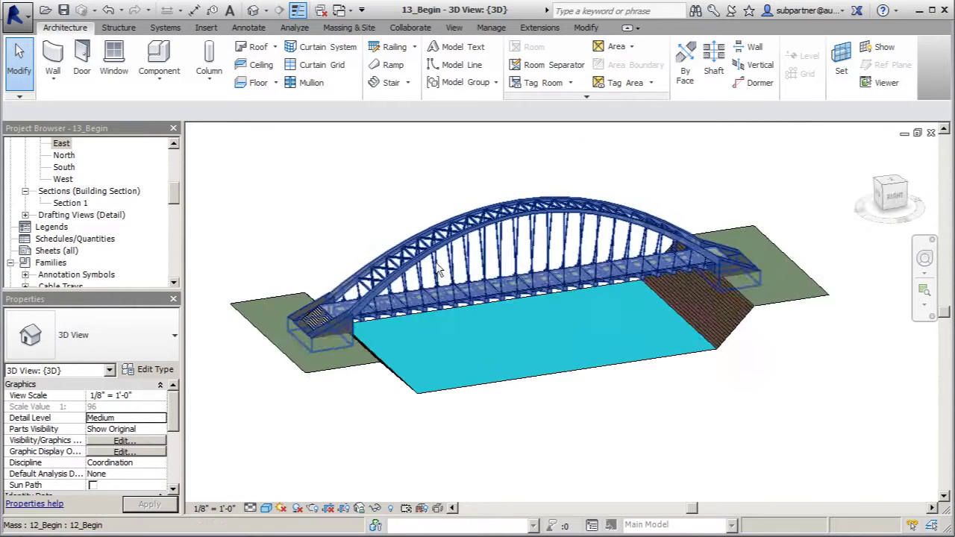
Step: Mirror a copy of the precast stair to the opposite bank in the East elevation, using the bridge's vertical centre reference as the axis
{"action": "scroll", "coordinate": [316, 316], "scroll_direction": "up", "scroll_amount": 3}
{"action": "left_click", "coordinate": [316, 320]}
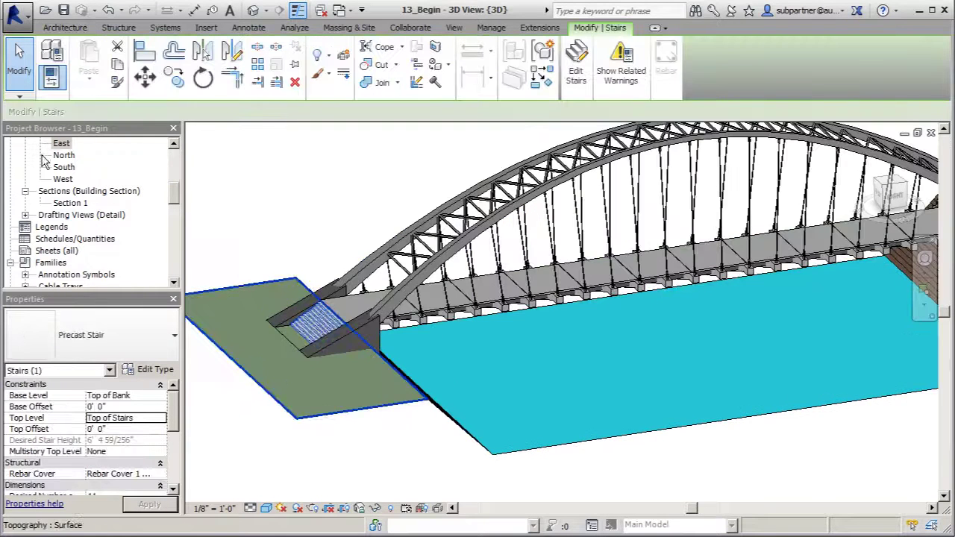
{"action": "left_click", "coordinate": [62, 145]}
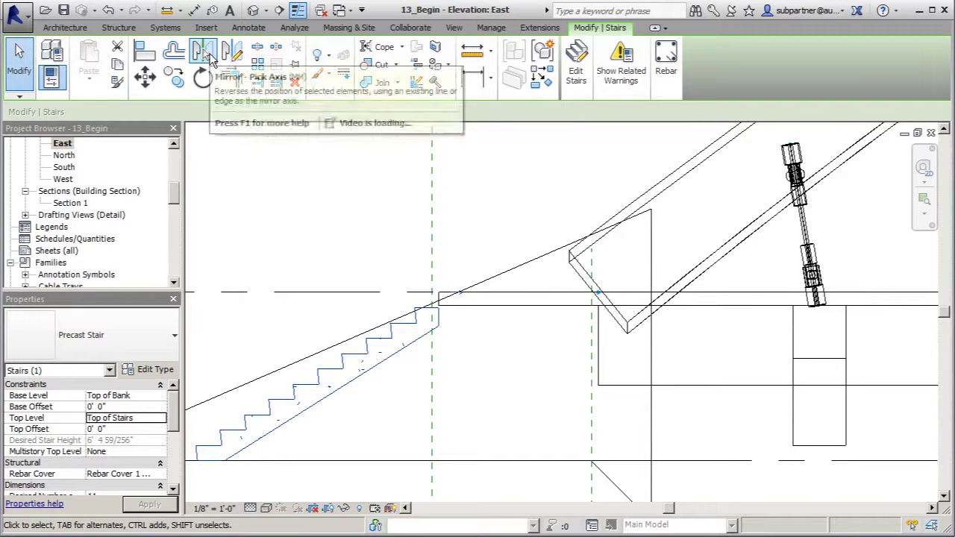
{"action": "left_click", "coordinate": [202, 51]}
{"action": "scroll", "coordinate": [332, 276], "scroll_direction": "down", "scroll_amount": 2}
{"action": "scroll", "coordinate": [257, 297], "scroll_direction": "down", "scroll_amount": 4}
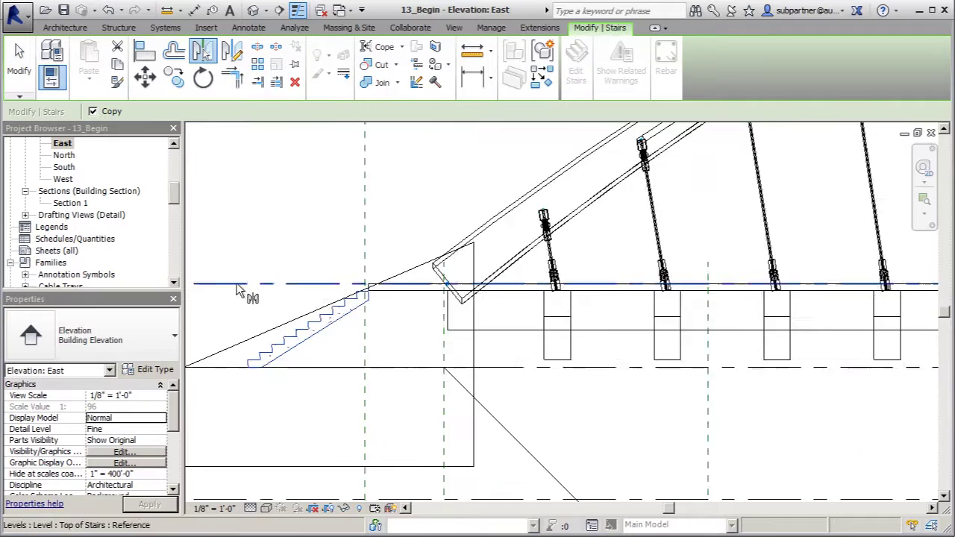
{"action": "scroll", "coordinate": [336, 298], "scroll_direction": "down", "scroll_amount": 2}
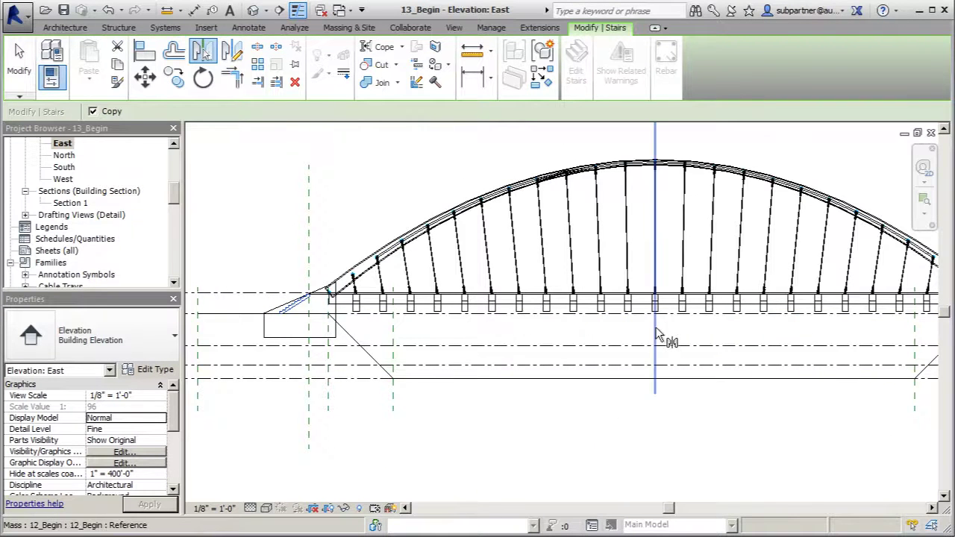
{"action": "left_click", "coordinate": [656, 334]}
{"action": "scroll", "coordinate": [309, 395], "scroll_direction": "down", "scroll_amount": 2}
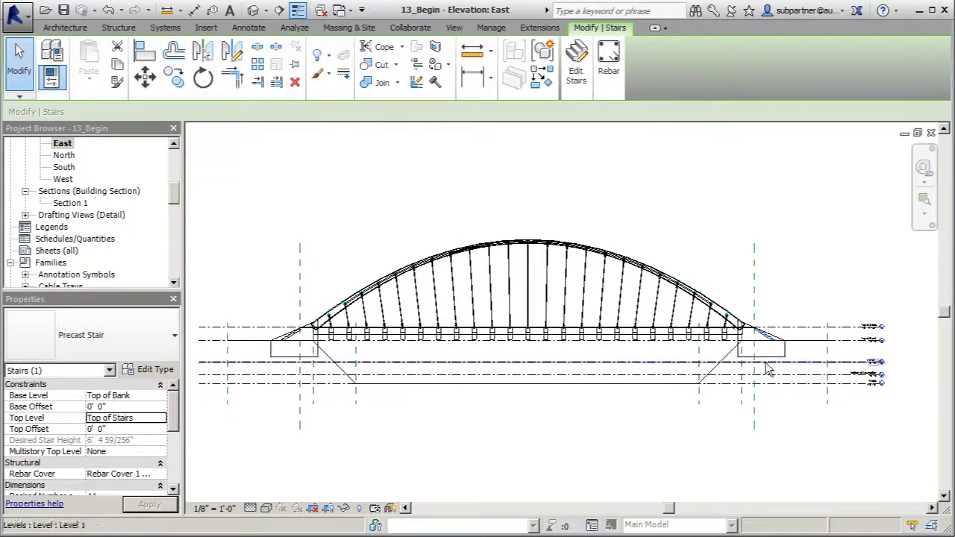
Step: Inspect the stairs at both ends of the bridge in the 3D view
{"action": "left_click", "coordinate": [20, 63]}
{"action": "left_click", "coordinate": [253, 10]}
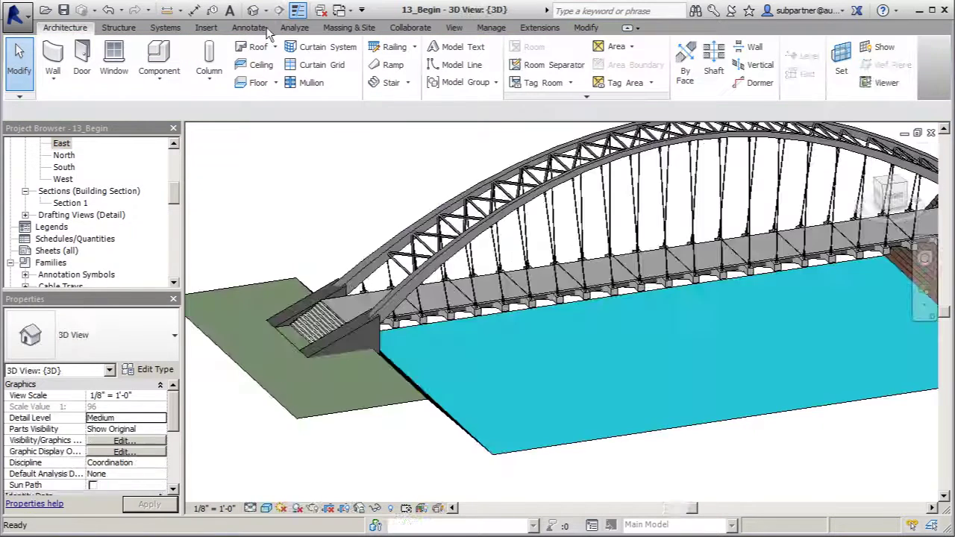
{"action": "middle_click_drag", "start_coordinate": [309, 252], "coordinate": [222, 231], "text": "shift"}
{"action": "scroll", "coordinate": [834, 308], "scroll_direction": "up", "scroll_amount": 3}
{"action": "middle_click_drag", "start_coordinate": [805, 303], "coordinate": [690, 233], "text": "shift"}
{"action": "scroll", "coordinate": [731, 314], "scroll_direction": "down", "scroll_amount": 5}
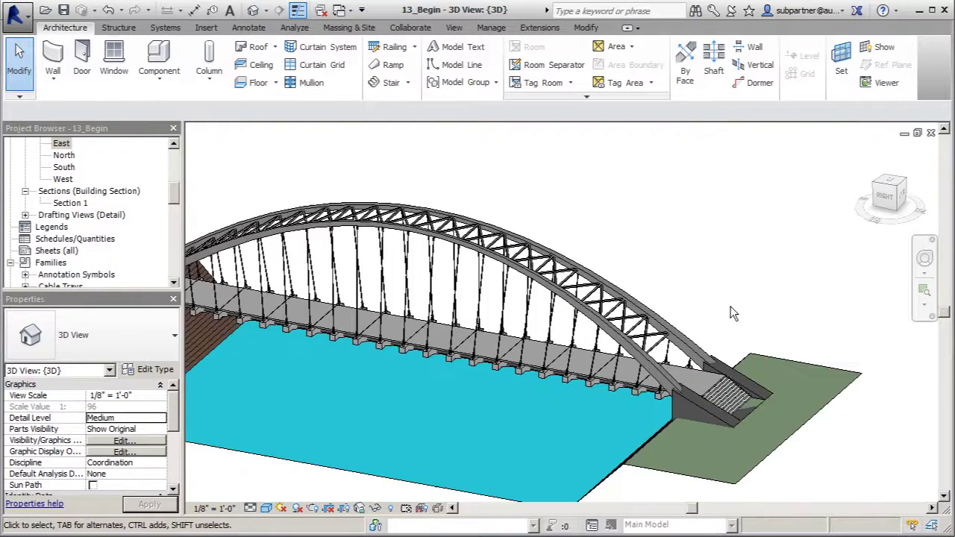
{"action": "middle_click_drag", "start_coordinate": [720, 285], "coordinate": [772, 263], "text": "shift"}
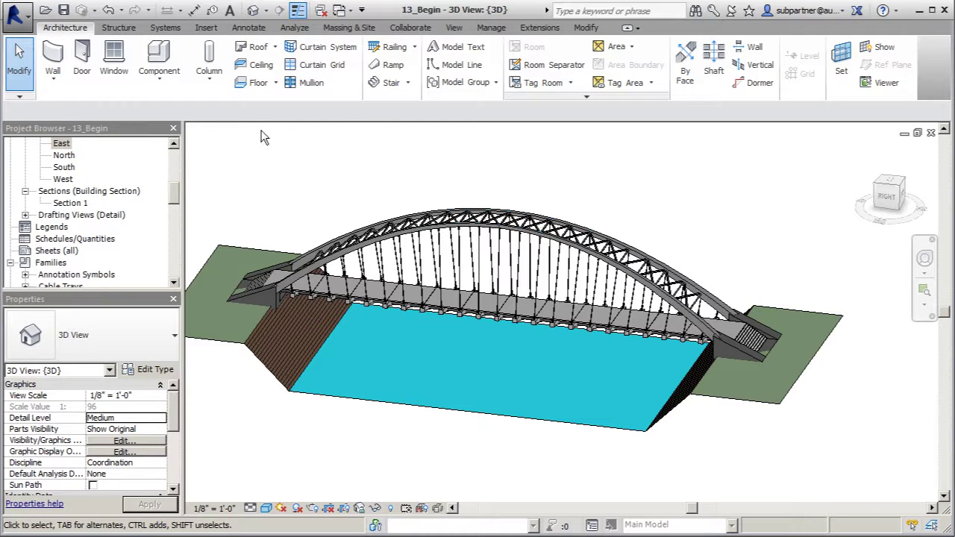
Step: Start a sketched railing path and open the Top of Stairs floor plan for it
{"action": "left_click", "coordinate": [388, 47]}
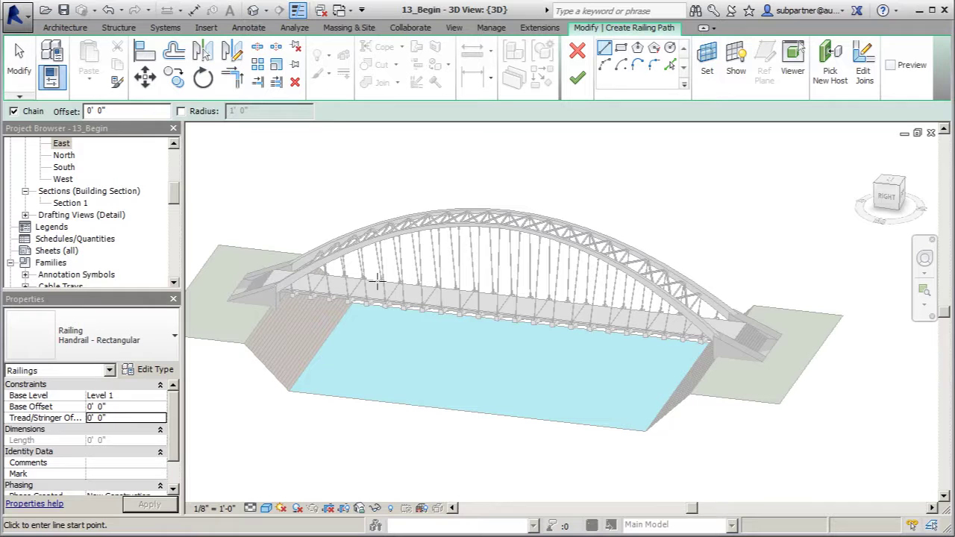
{"action": "left_click_drag", "start_coordinate": [176, 200], "coordinate": [180, 177]}
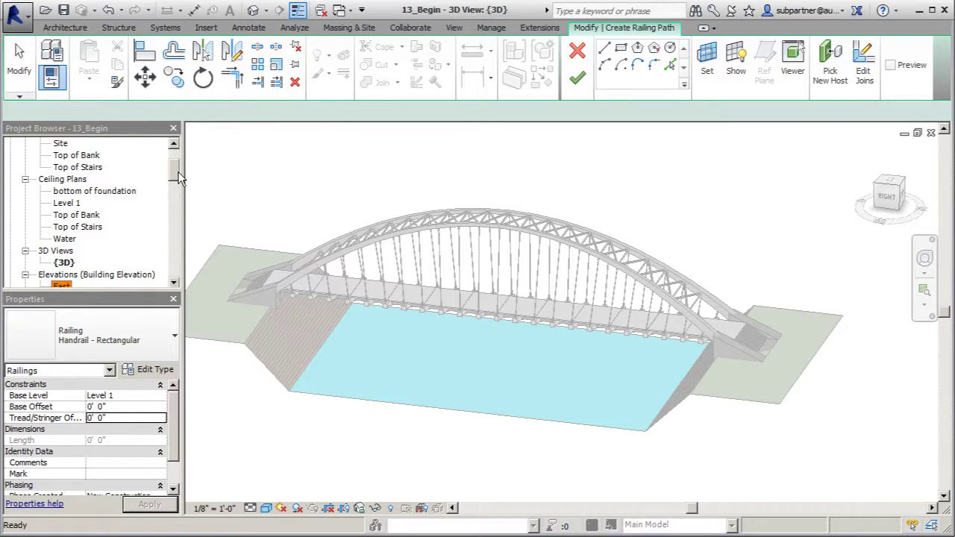
{"action": "double_click", "coordinate": [95, 170]}
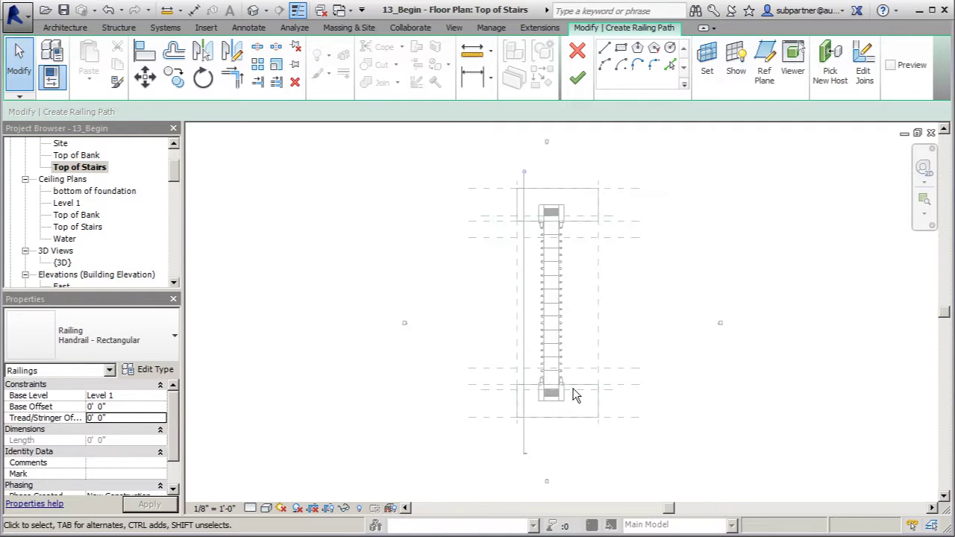
{"action": "scroll", "coordinate": [545, 373], "scroll_direction": "up", "scroll_amount": 2}
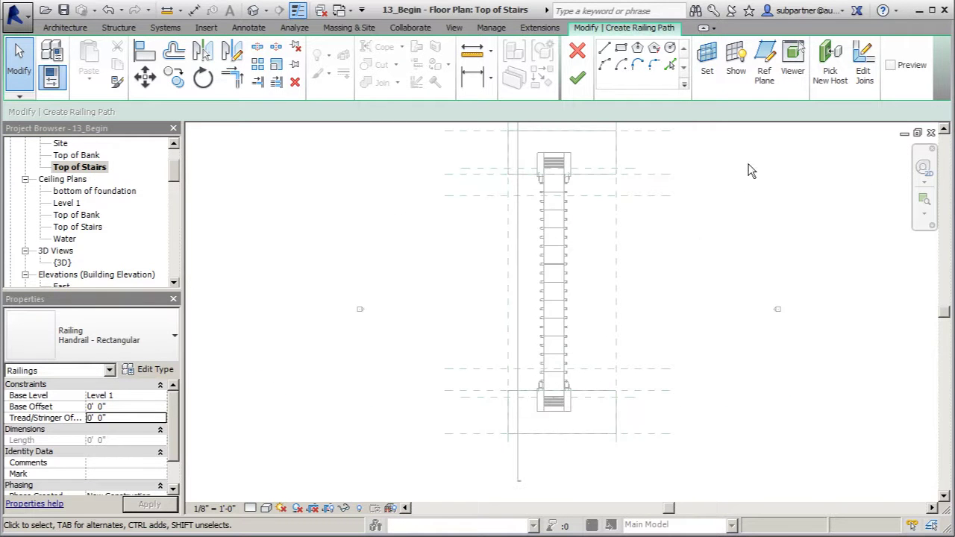
Step: Draw a straight railing path line about 3 inches inside the deck's west edge, from the top of the south stair to the north stair
{"action": "left_click", "coordinate": [604, 52]}
{"action": "scroll", "coordinate": [549, 391], "scroll_direction": "up", "scroll_amount": 5}
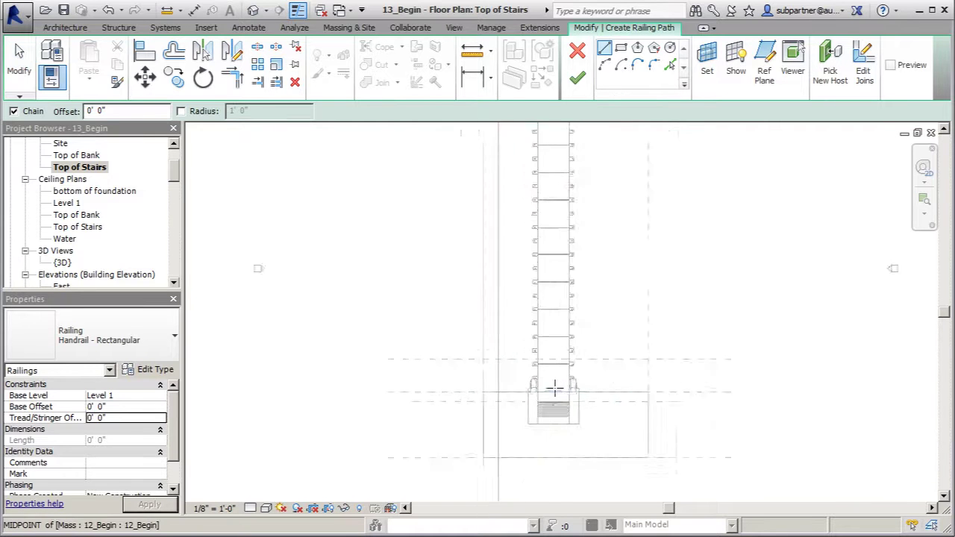
{"action": "scroll", "coordinate": [547, 398], "scroll_direction": "up", "scroll_amount": 5}
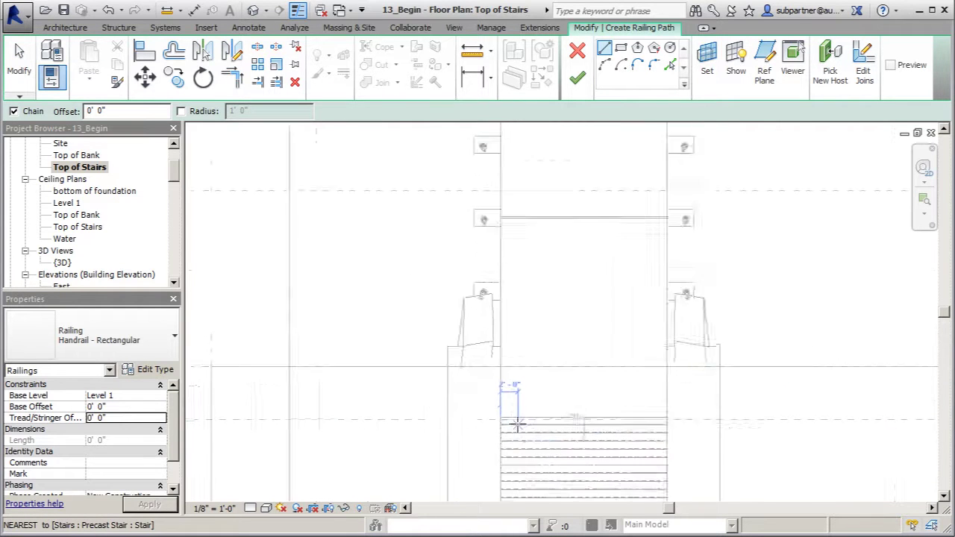
{"action": "scroll", "coordinate": [508, 414], "scroll_direction": "up", "scroll_amount": 3}
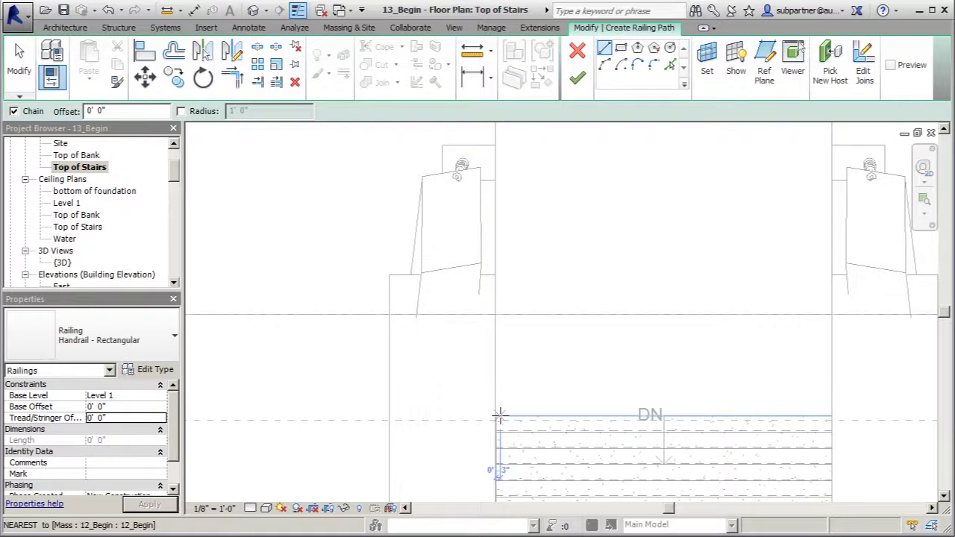
{"action": "left_click", "coordinate": [500, 415]}
{"action": "scroll", "coordinate": [478, 448], "scroll_direction": "down", "scroll_amount": 6}
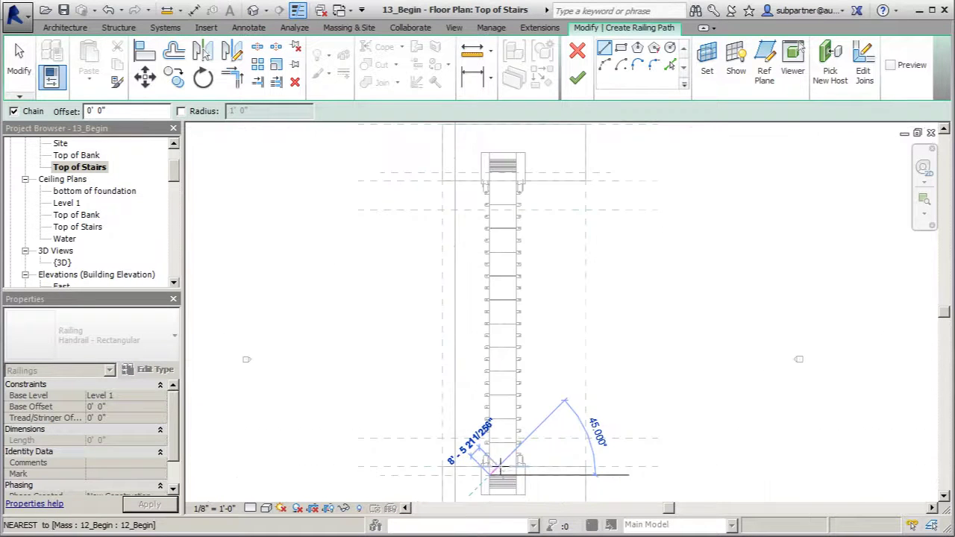
{"action": "scroll", "coordinate": [495, 183], "scroll_direction": "up", "scroll_amount": 5}
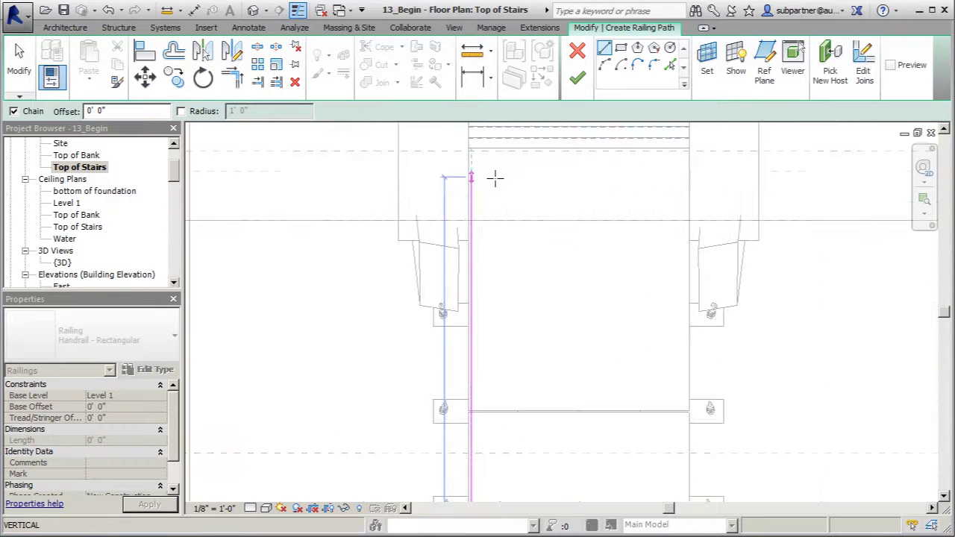
{"action": "left_click", "coordinate": [472, 147]}
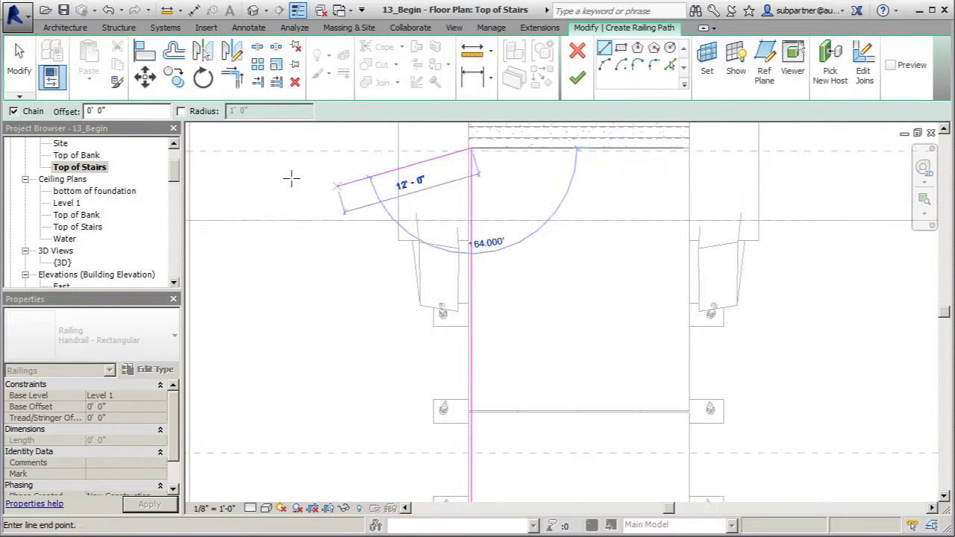
Step: Finish the railing sketch along the deck's west edge and return to the 3D view
{"action": "key", "text": "Escape"}
{"action": "key", "text": "Escape"}
{"action": "left_click", "coordinate": [578, 80]}
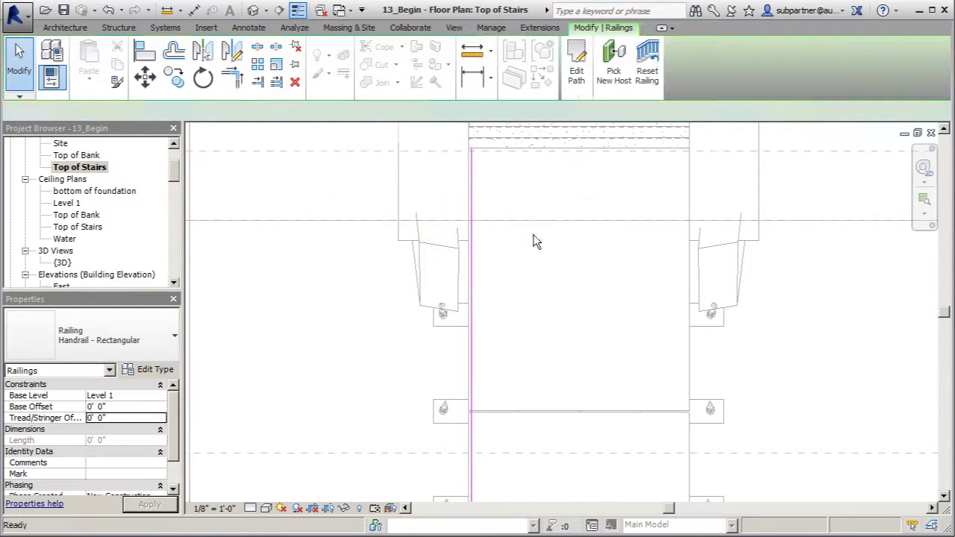
{"action": "scroll", "coordinate": [555, 267], "scroll_direction": "down", "scroll_amount": 4}
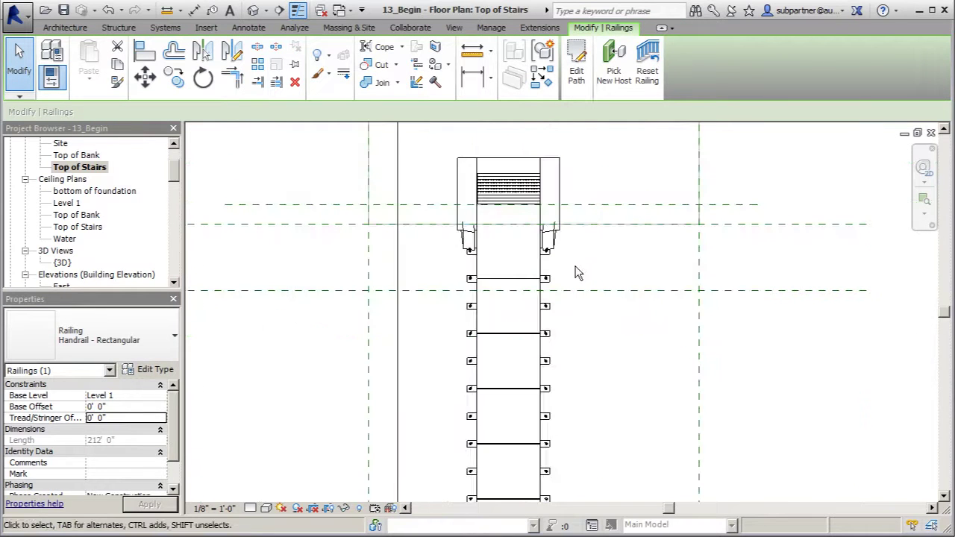
{"action": "scroll", "coordinate": [578, 273], "scroll_direction": "down", "scroll_amount": 2}
{"action": "scroll", "coordinate": [555, 277], "scroll_direction": "up", "scroll_amount": 1}
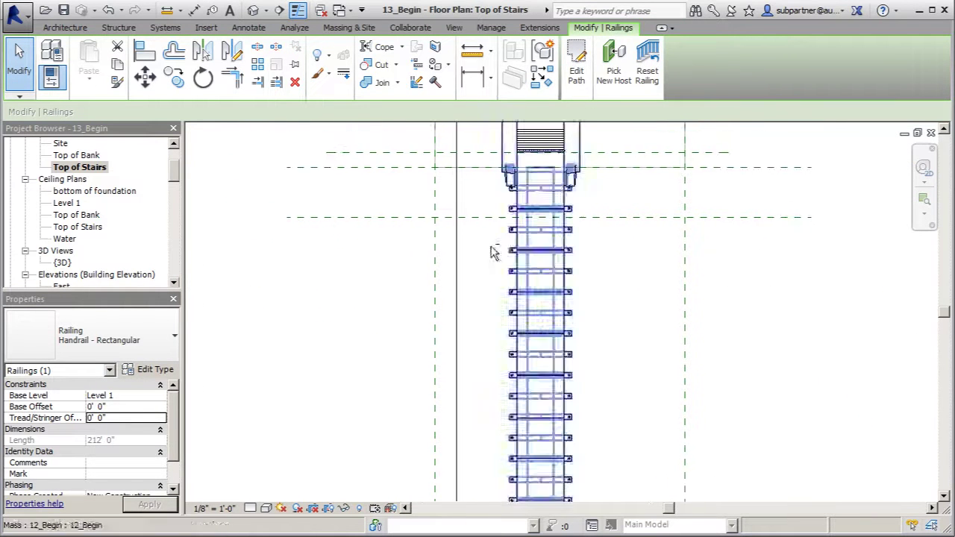
{"action": "left_click", "coordinate": [253, 10]}
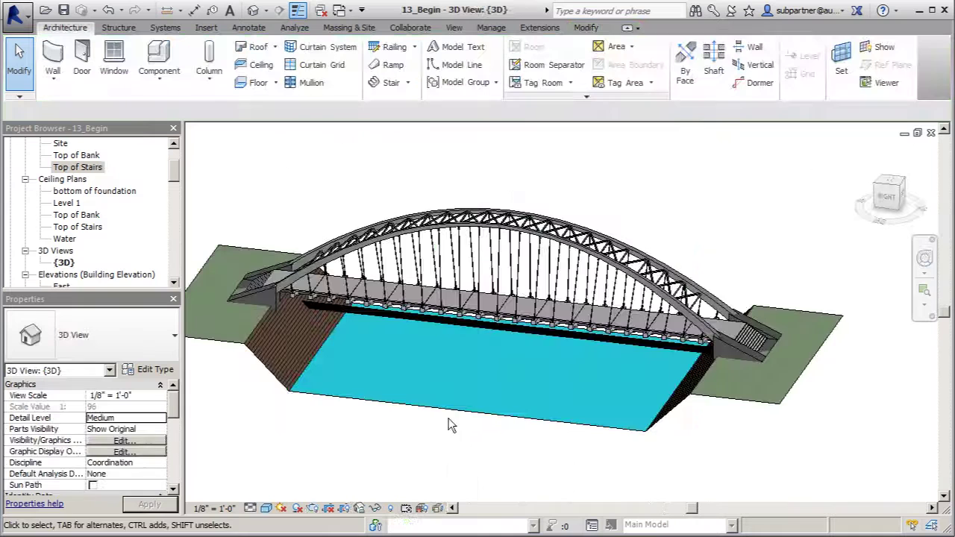
Step: Set the west railing's base level to Top of Stairs
{"action": "scroll", "coordinate": [474, 338], "scroll_direction": "up", "scroll_amount": 4}
{"action": "left_click", "coordinate": [499, 332]}
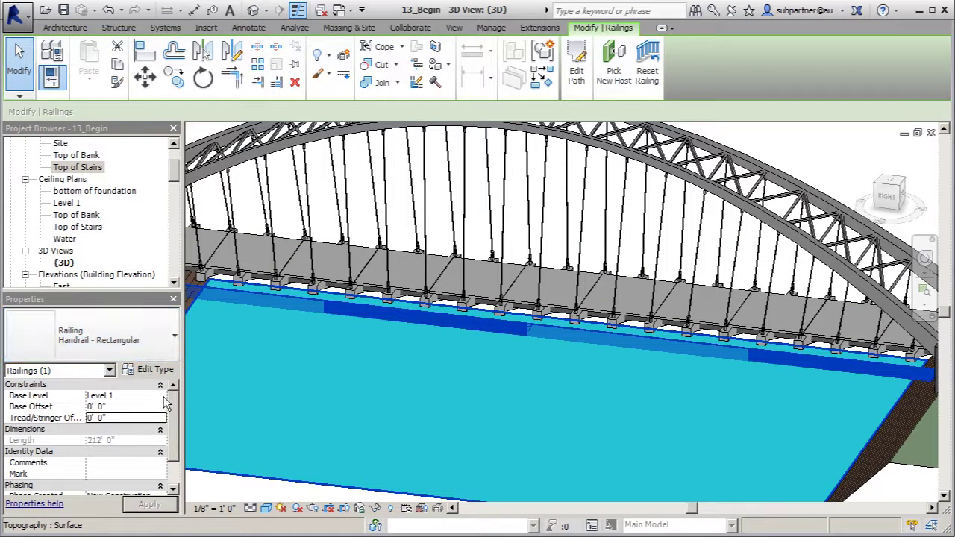
{"action": "left_click", "coordinate": [161, 396]}
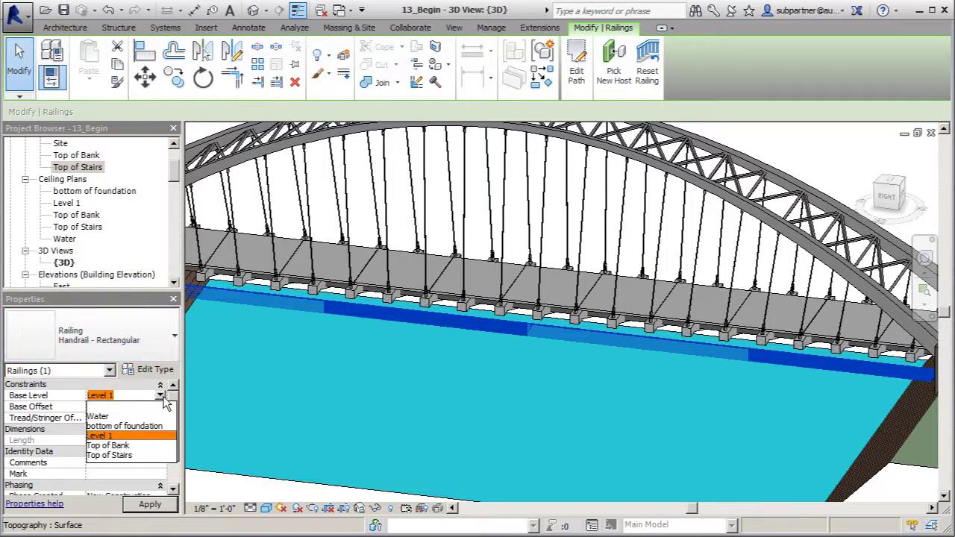
{"action": "left_click", "coordinate": [124, 455]}
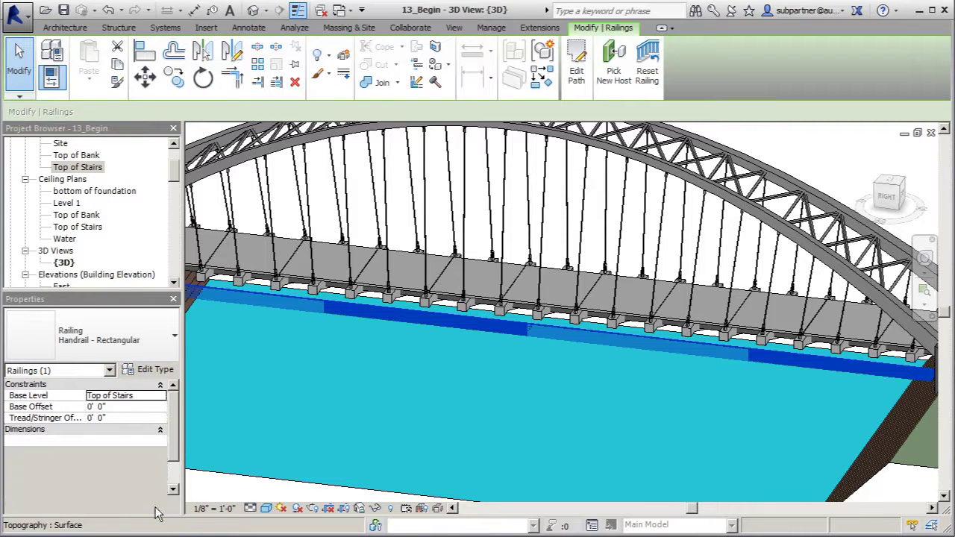
{"action": "left_click", "coordinate": [150, 504]}
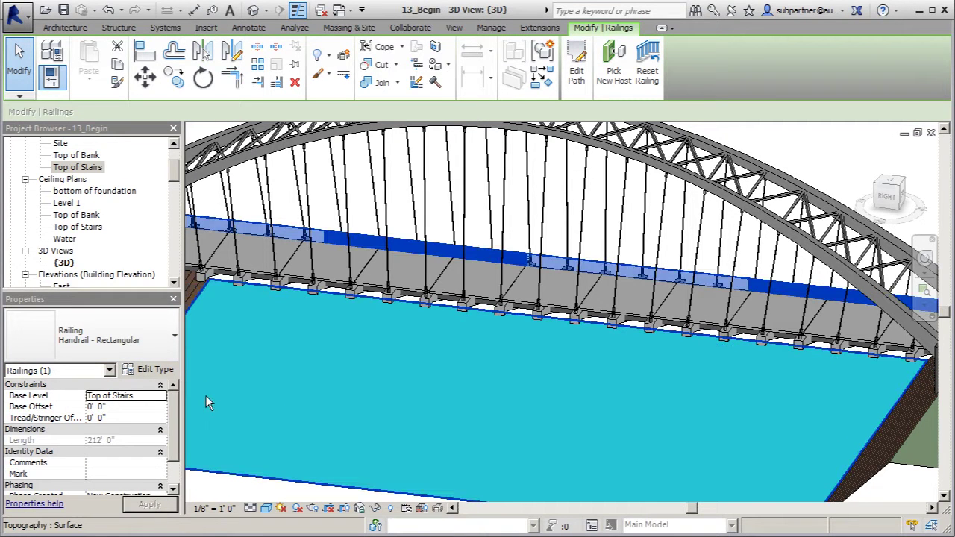
Step: Change the west railing's type to Glass Panel - Bottom Fill and check it on the deck
{"action": "left_click", "coordinate": [177, 336]}
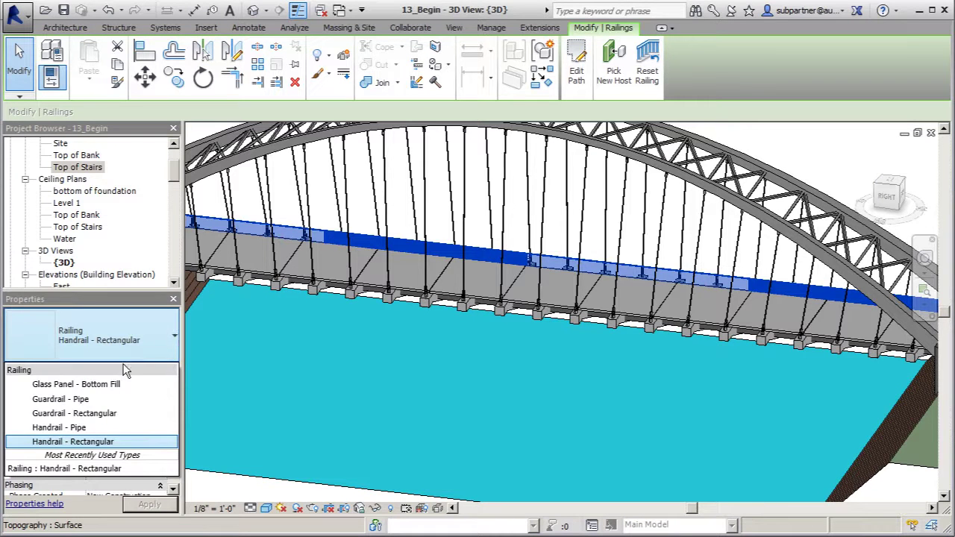
{"action": "left_click", "coordinate": [78, 385]}
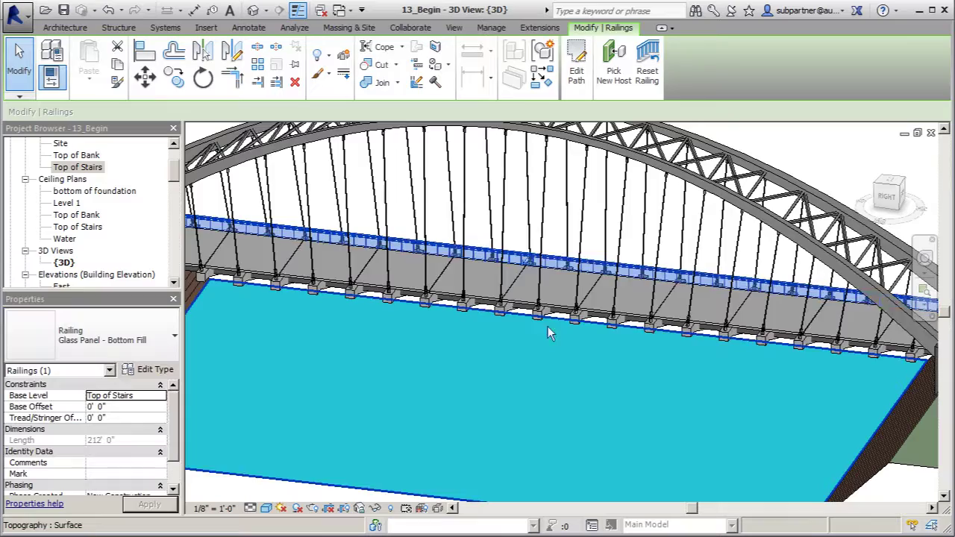
{"action": "left_click", "coordinate": [20, 71]}
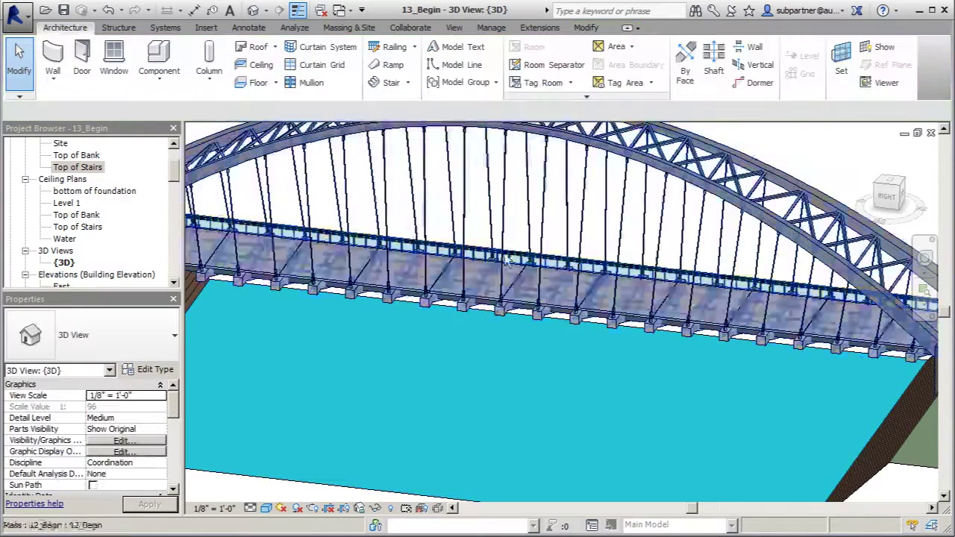
{"action": "scroll", "coordinate": [587, 273], "scroll_direction": "up", "scroll_amount": 4}
{"action": "scroll", "coordinate": [597, 272], "scroll_direction": "down", "scroll_amount": 5}
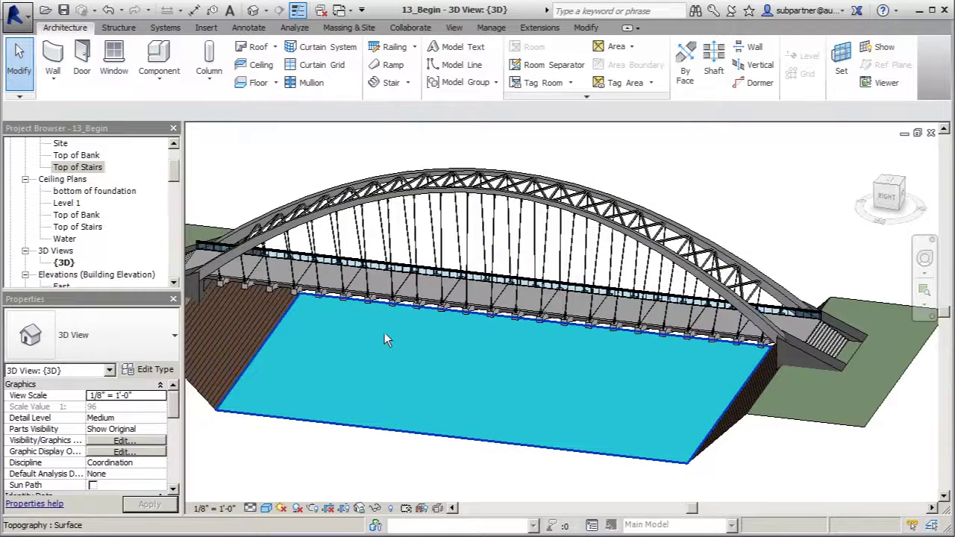
Step: Sketch and finish a straight 212' railing path just inside the deck's east edge in the Top of Stairs floor plan, then view it in 3D
{"action": "double_click", "coordinate": [77, 167]}
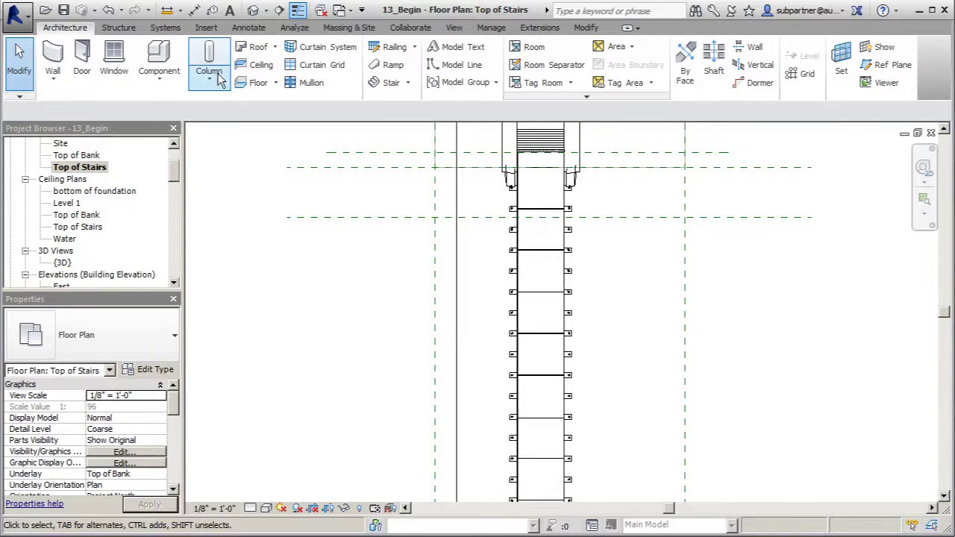
{"action": "left_click", "coordinate": [388, 47]}
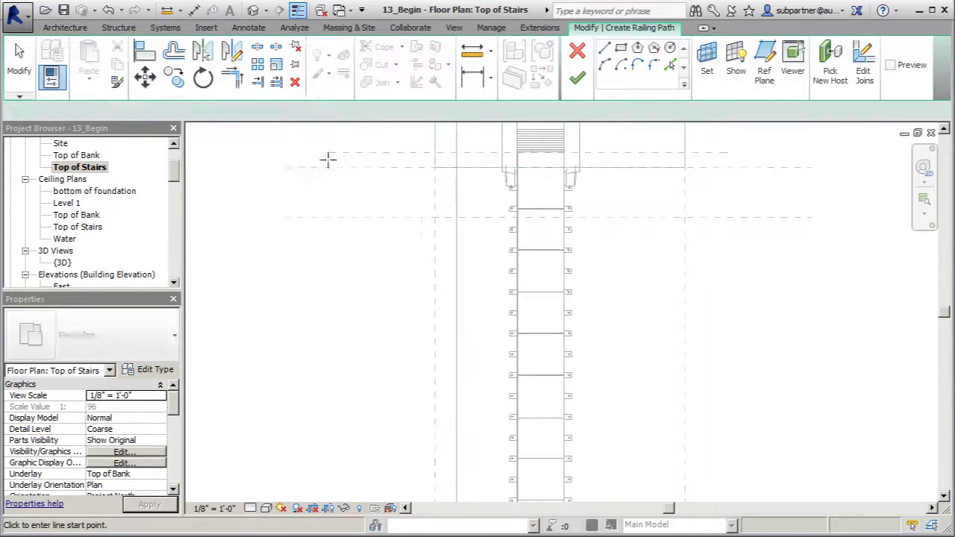
{"action": "scroll", "coordinate": [507, 396], "scroll_direction": "down", "scroll_amount": 3}
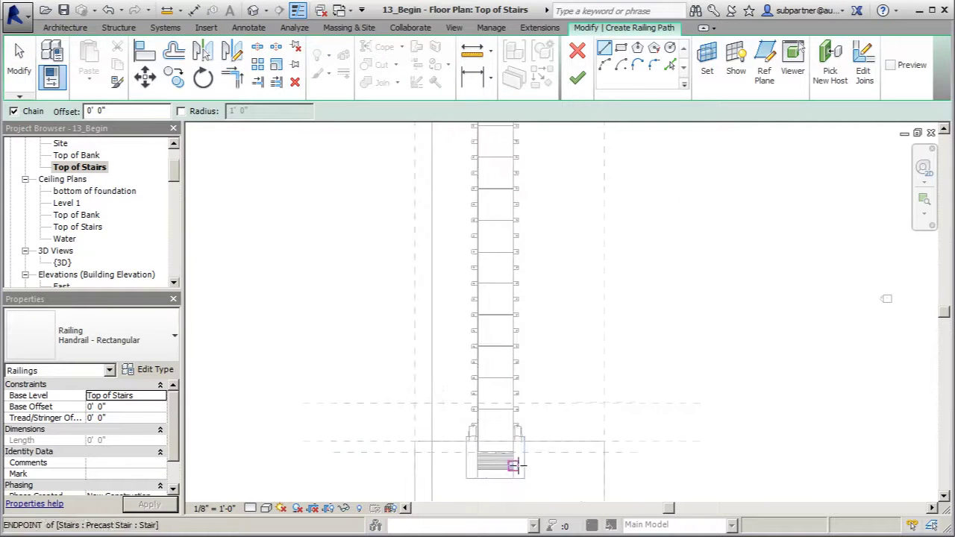
{"action": "scroll", "coordinate": [490, 441], "scroll_direction": "up", "scroll_amount": 5}
{"action": "scroll", "coordinate": [560, 470], "scroll_direction": "up", "scroll_amount": 4}
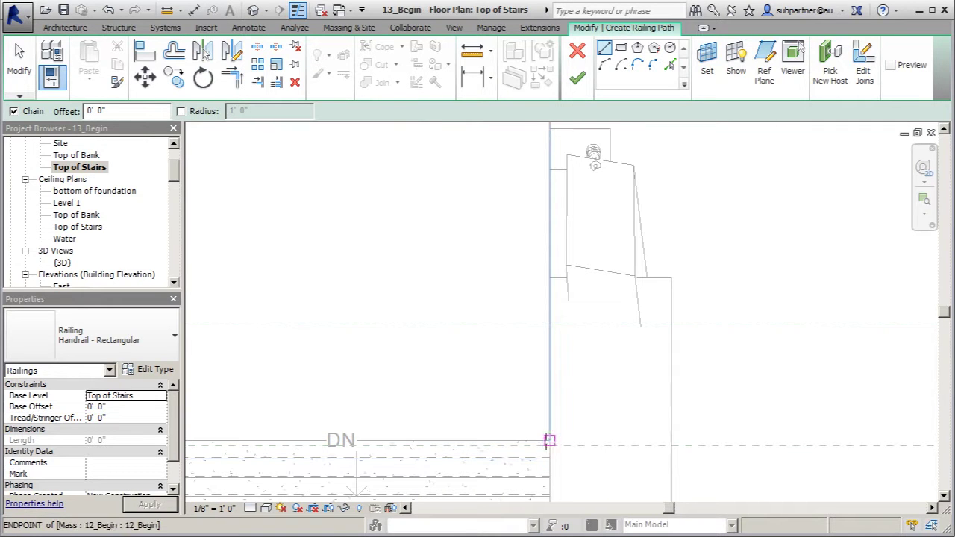
{"action": "left_click", "coordinate": [549, 441]}
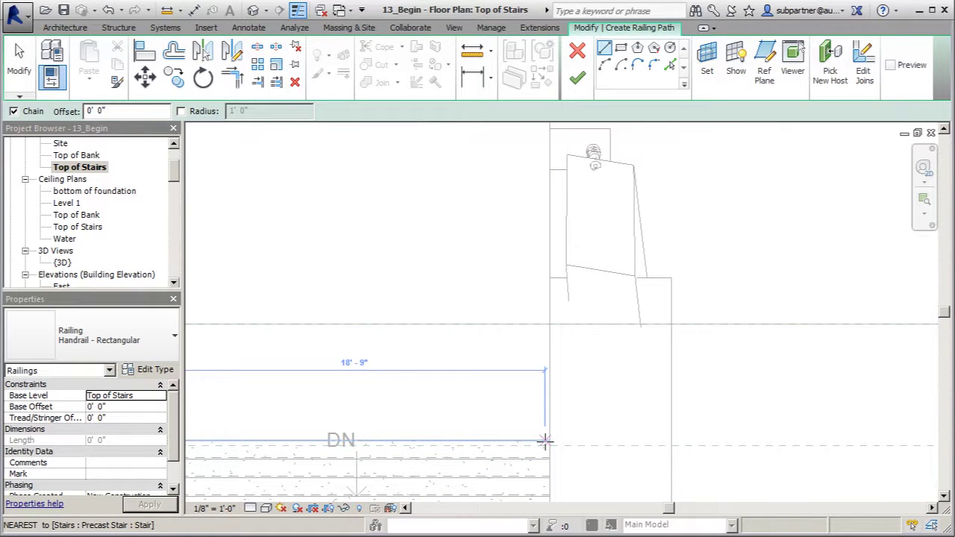
{"action": "scroll", "coordinate": [543, 452], "scroll_direction": "down", "scroll_amount": 5}
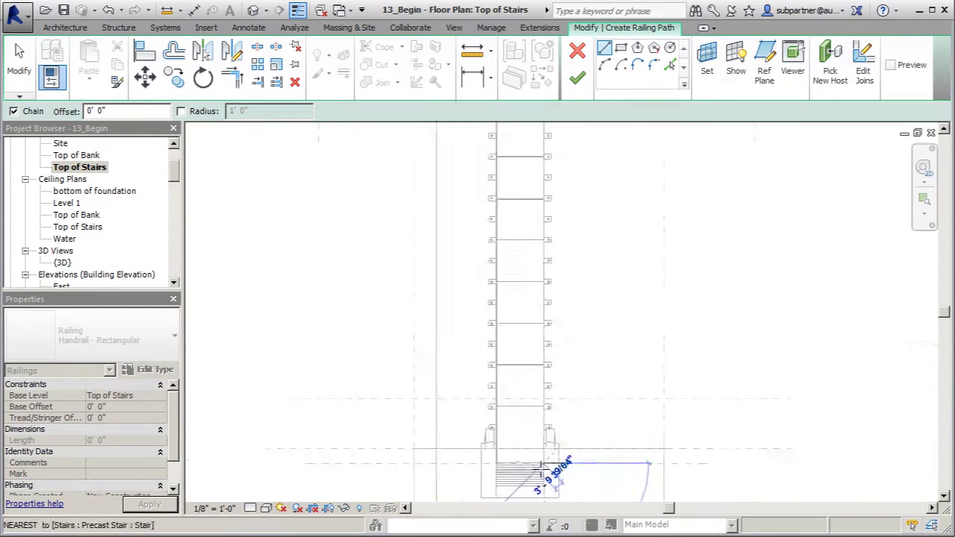
{"action": "scroll", "coordinate": [544, 448], "scroll_direction": "down", "scroll_amount": 2}
{"action": "scroll", "coordinate": [535, 238], "scroll_direction": "up", "scroll_amount": 3}
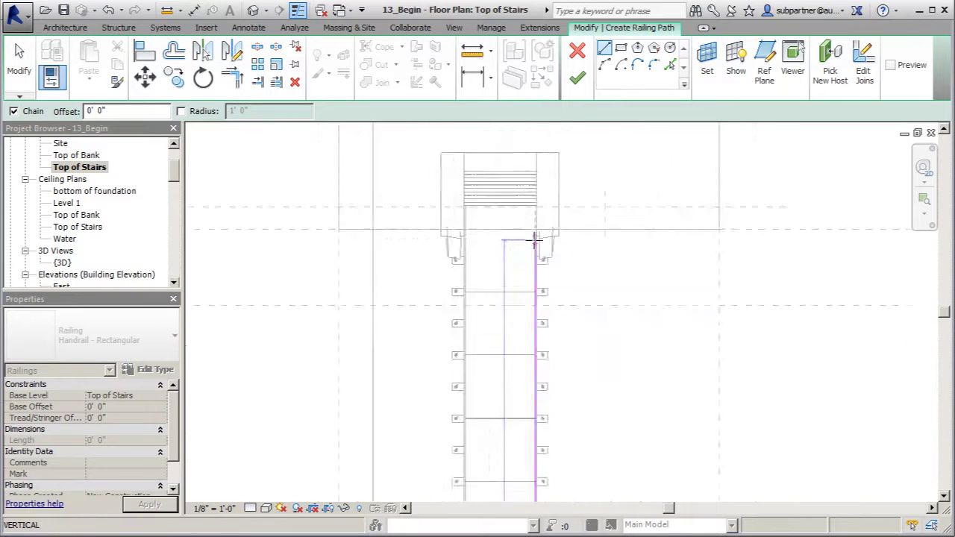
{"action": "scroll", "coordinate": [535, 238], "scroll_direction": "up", "scroll_amount": 3}
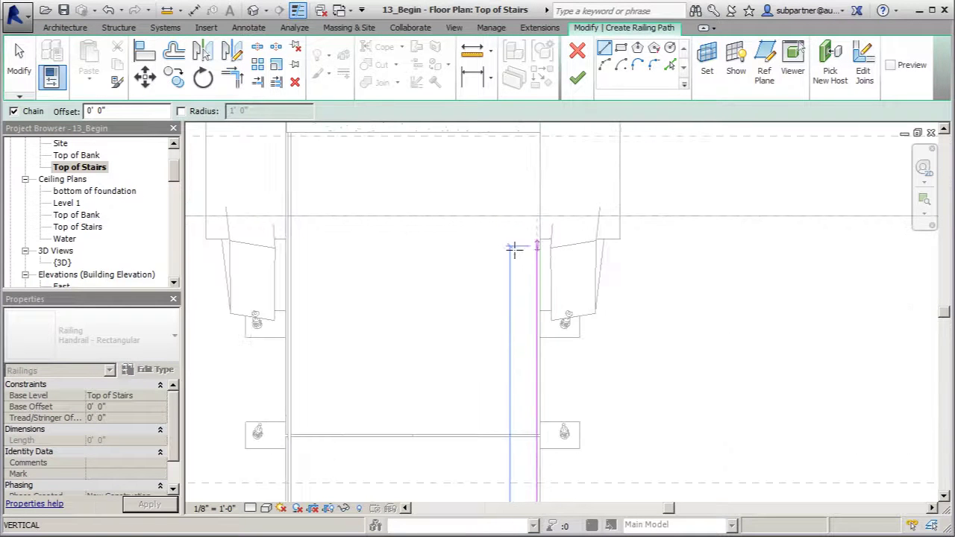
{"action": "scroll", "coordinate": [486, 375], "scroll_direction": "down", "scroll_amount": 2}
{"action": "scroll", "coordinate": [518, 194], "scroll_direction": "up", "scroll_amount": 4}
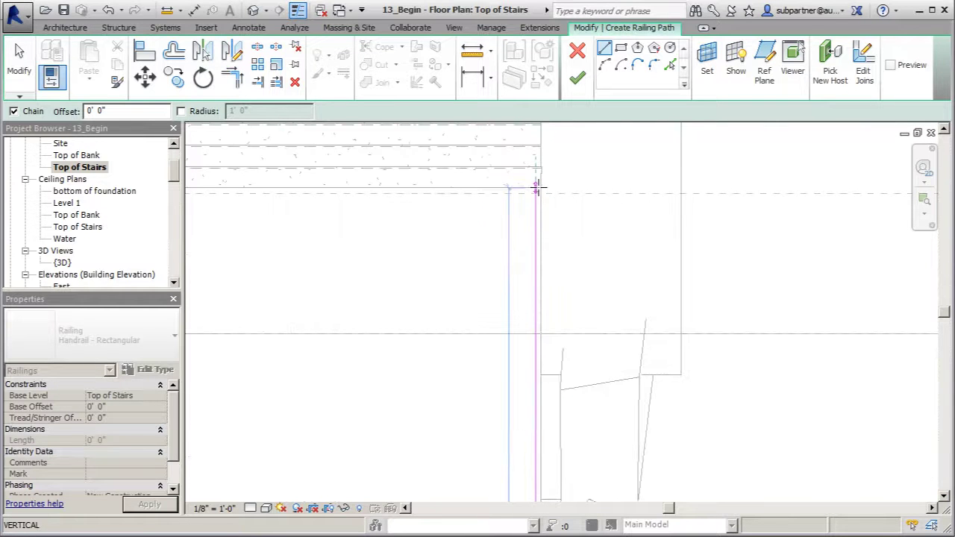
{"action": "left_click", "coordinate": [535, 188]}
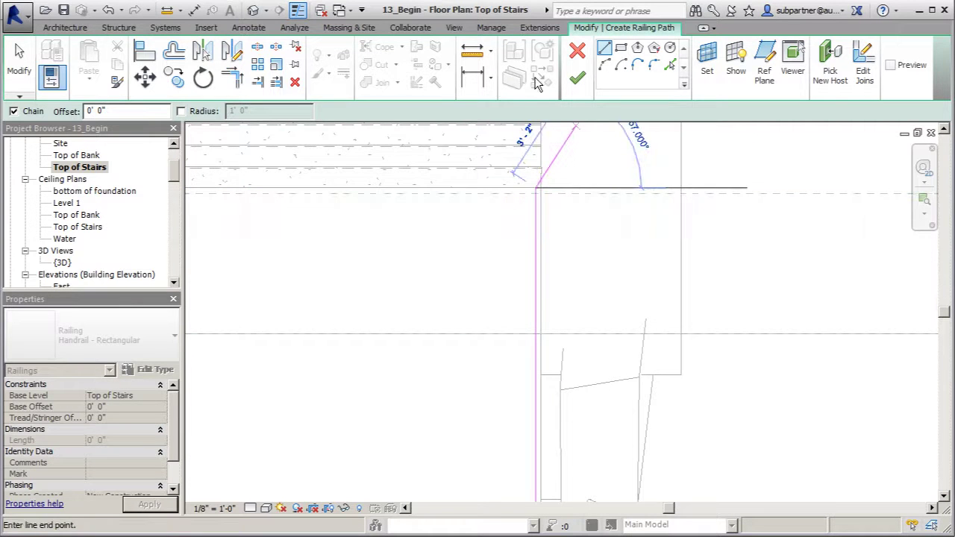
{"action": "left_click", "coordinate": [577, 78]}
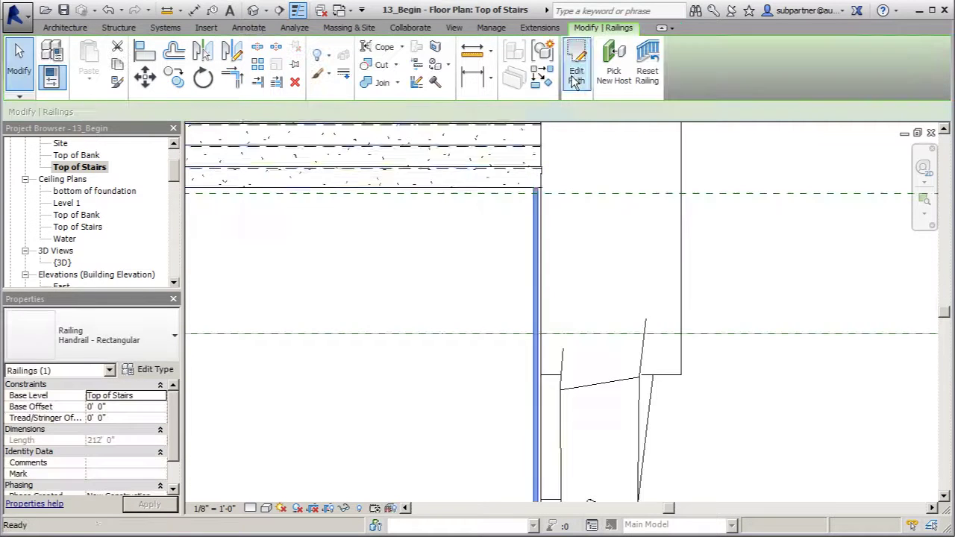
{"action": "left_click", "coordinate": [253, 10]}
{"action": "scroll", "coordinate": [638, 328], "scroll_direction": "up", "scroll_amount": 3}
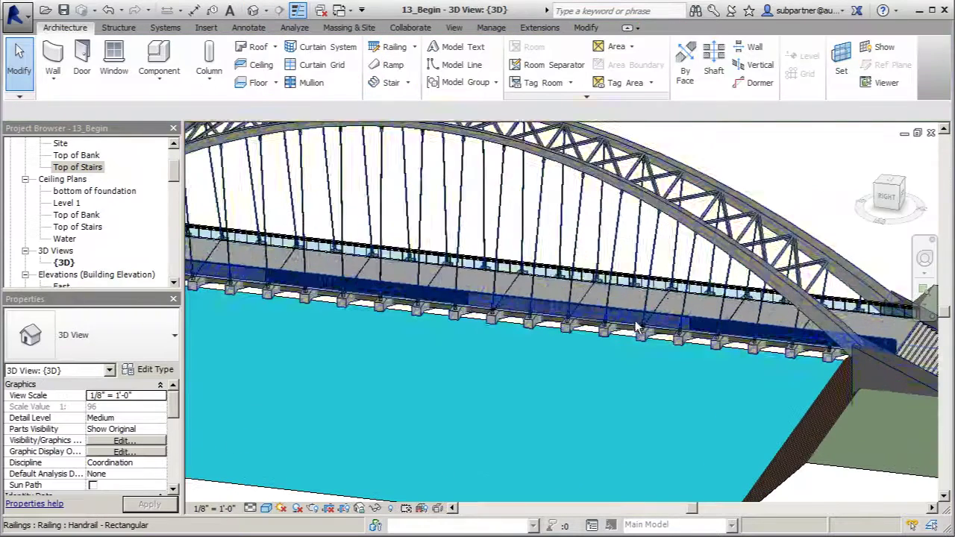
{"action": "left_click", "coordinate": [174, 336]}
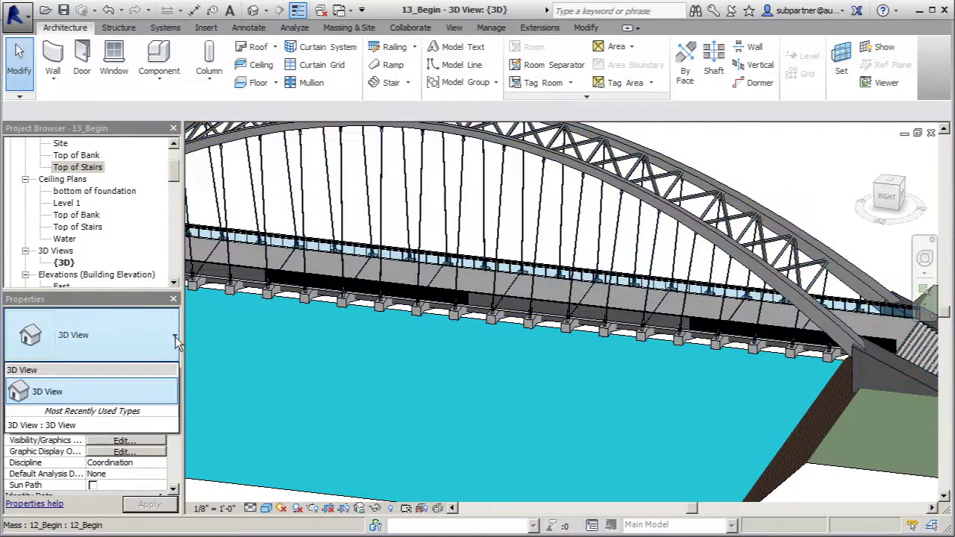
{"action": "left_click", "coordinate": [175, 336]}
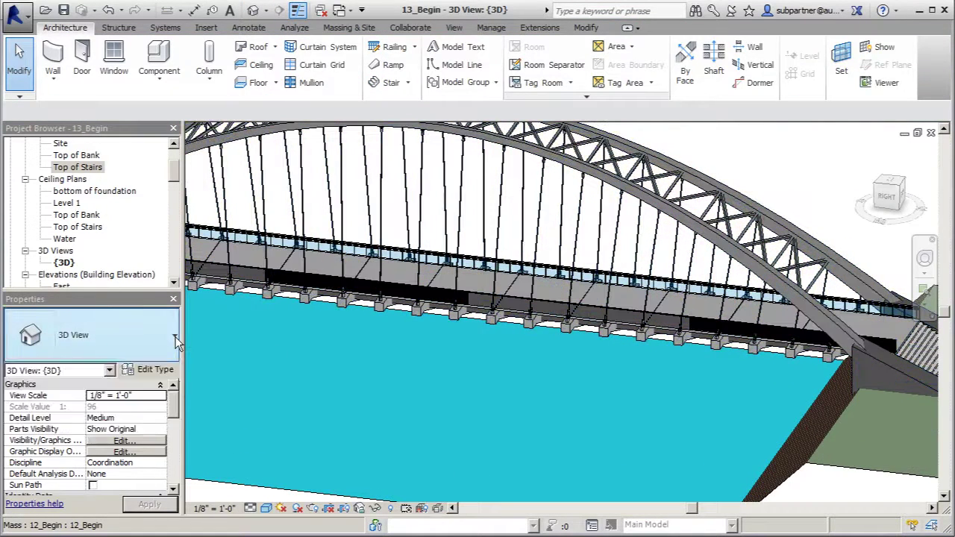
{"action": "left_click", "coordinate": [155, 370]}
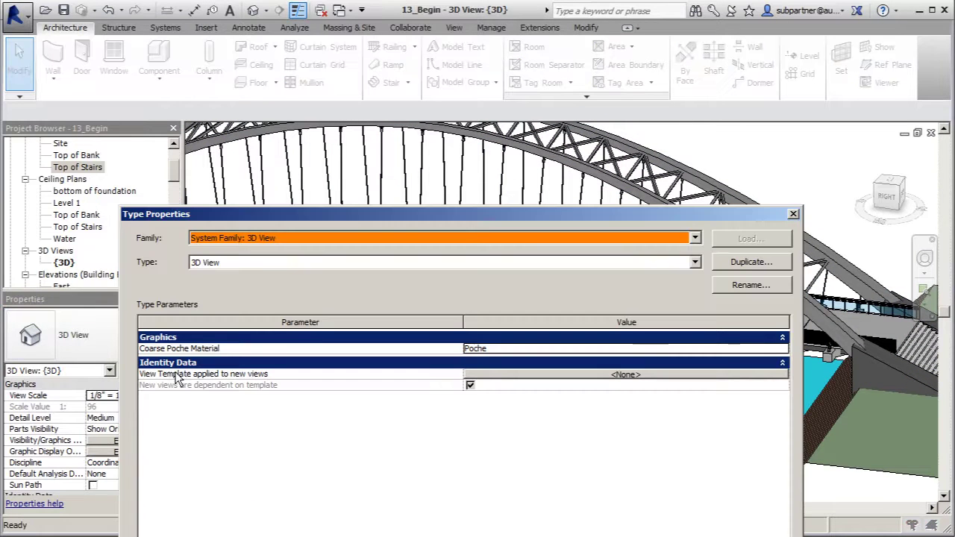
{"action": "left_click", "coordinate": [794, 214]}
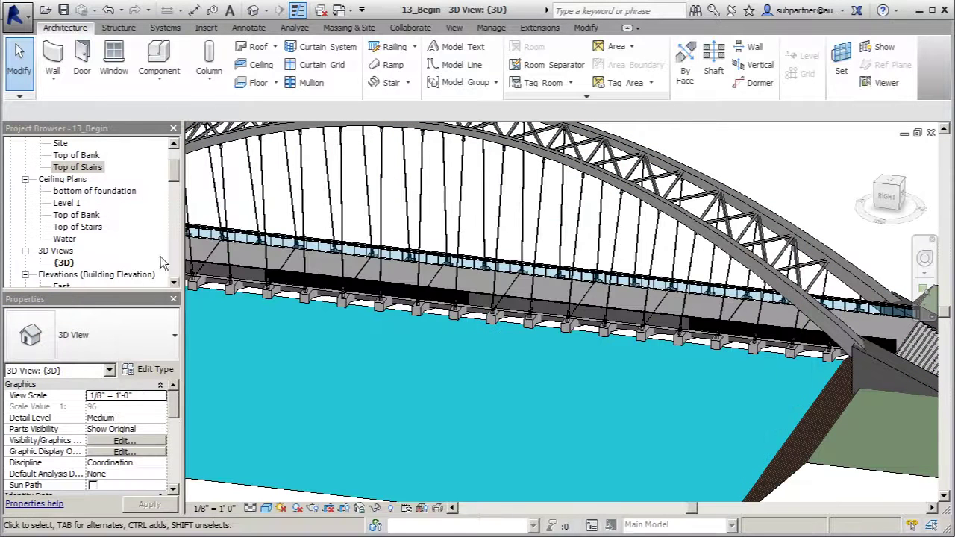
{"action": "left_click", "coordinate": [174, 336]}
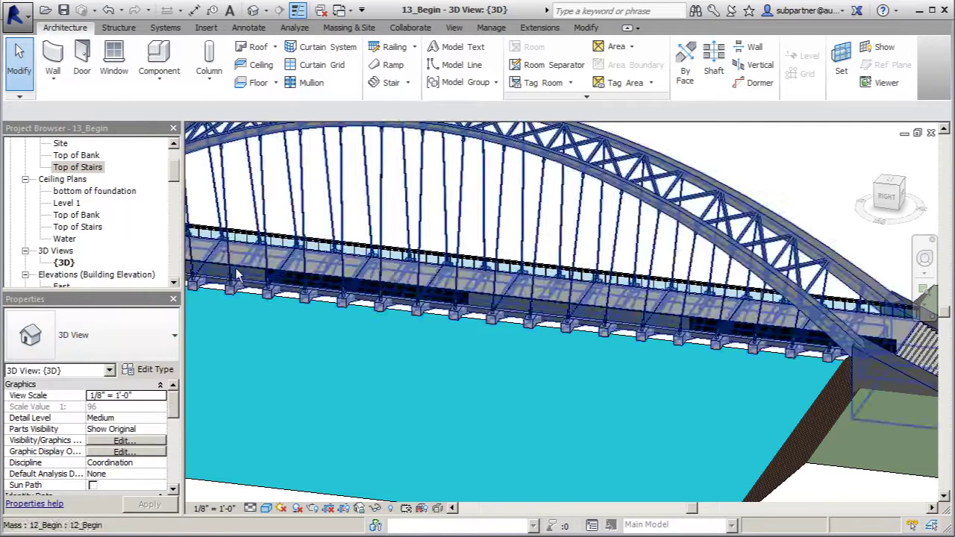
Step: Change the east railing's type to Glass Panel - Bottom Fill
{"action": "left_click", "coordinate": [236, 275]}
{"action": "left_click", "coordinate": [178, 337]}
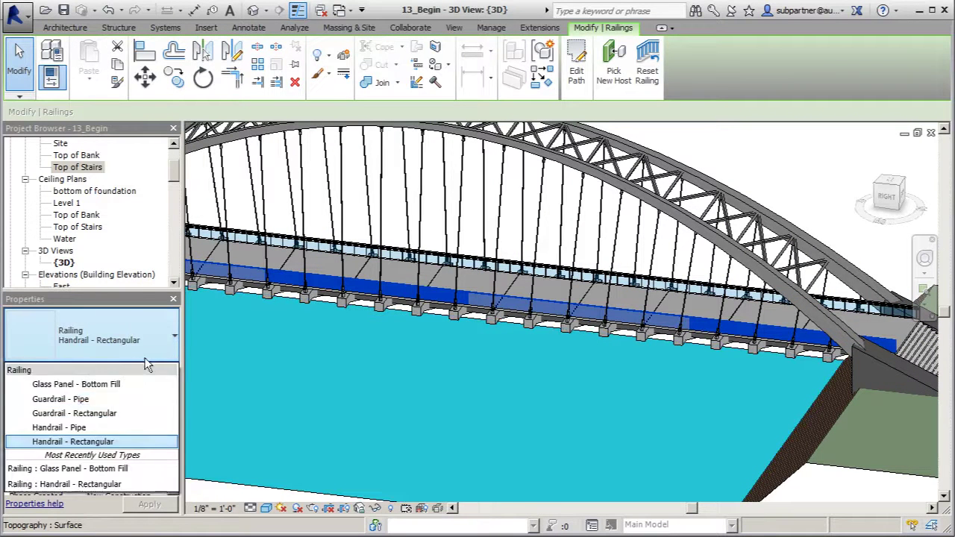
{"action": "left_click", "coordinate": [110, 384]}
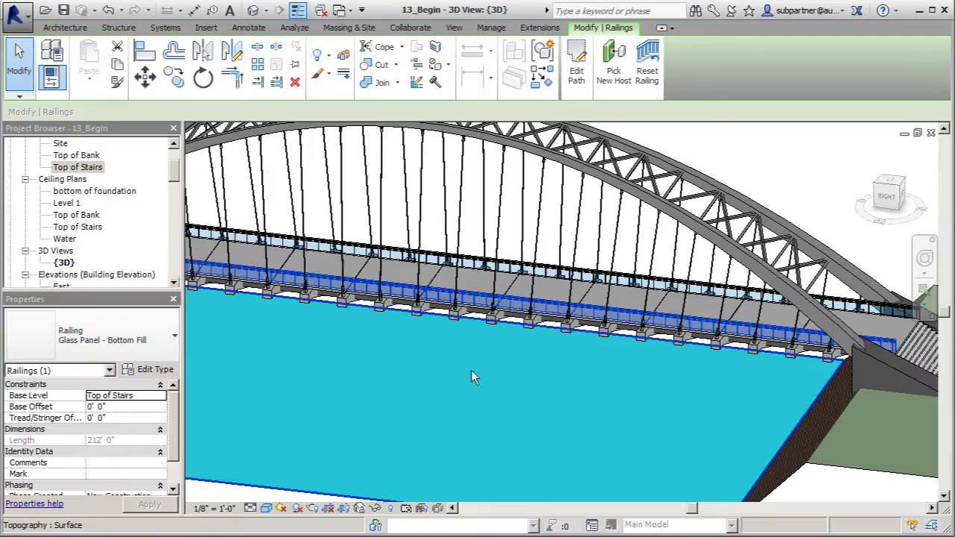
Step: Inspect the precast stair at the bridge's far end in 3D and open the Site floor plan
{"action": "scroll", "coordinate": [472, 377], "scroll_direction": "down", "scroll_amount": 2}
{"action": "middle_click_drag", "start_coordinate": [800, 181], "coordinate": [670, 207], "text": "shift"}
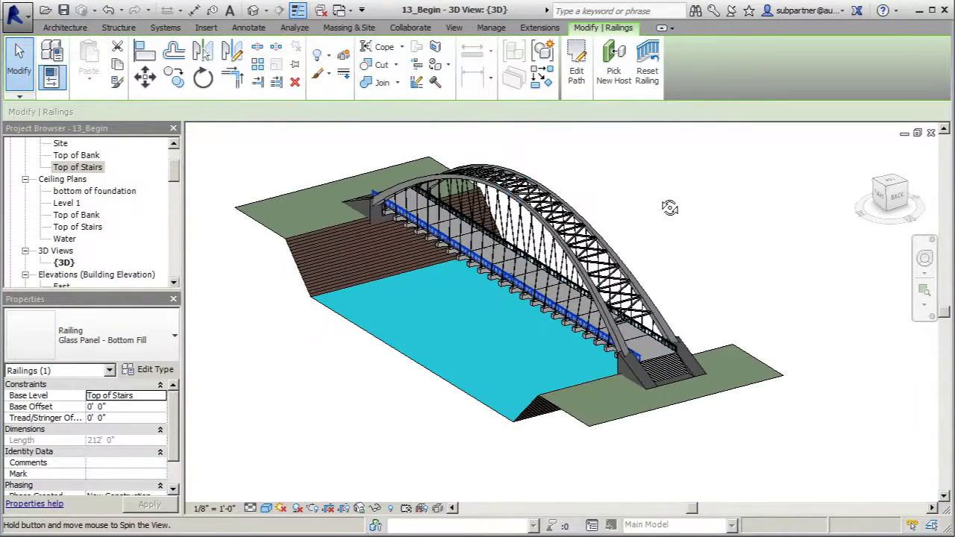
{"action": "scroll", "coordinate": [682, 361], "scroll_direction": "up", "scroll_amount": 3}
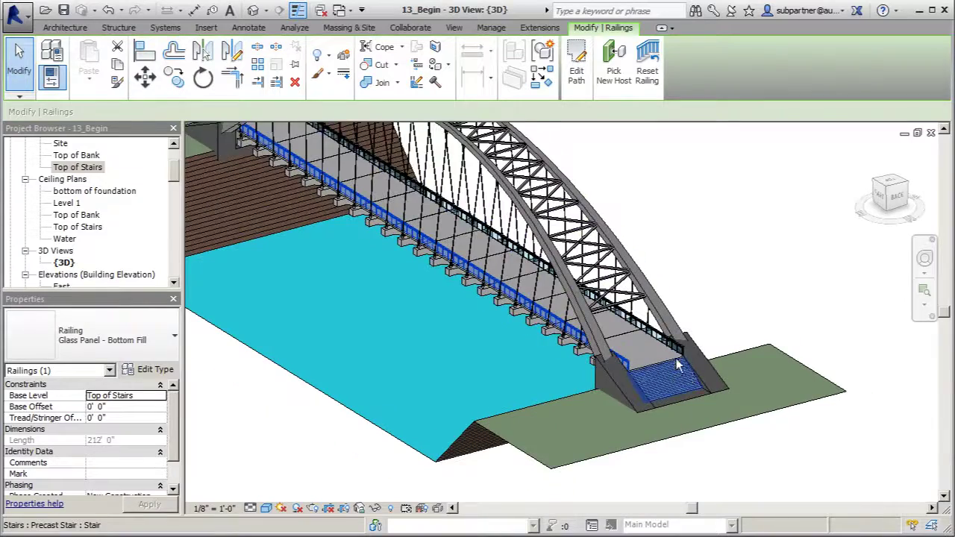
{"action": "middle_click_drag", "start_coordinate": [682, 361], "coordinate": [604, 367], "text": "shift"}
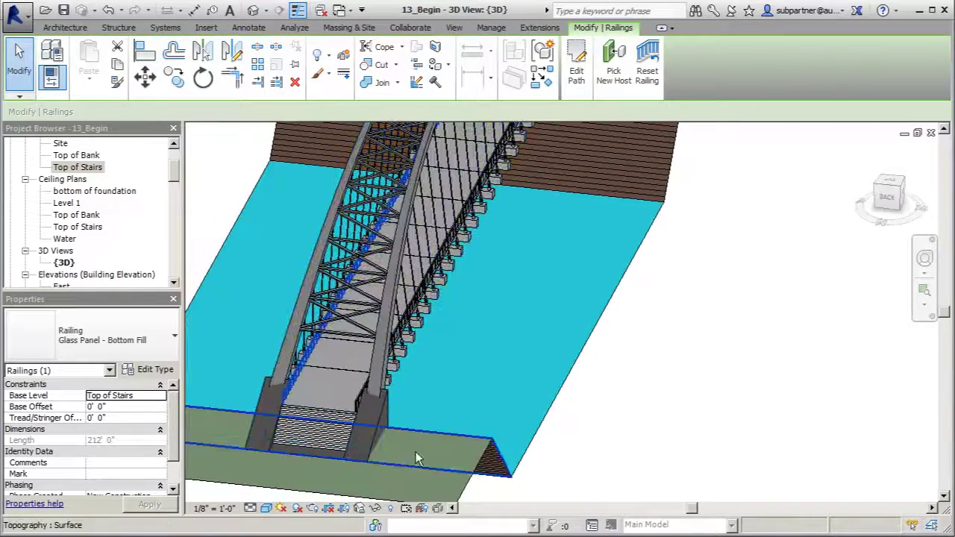
{"action": "left_click", "coordinate": [308, 437]}
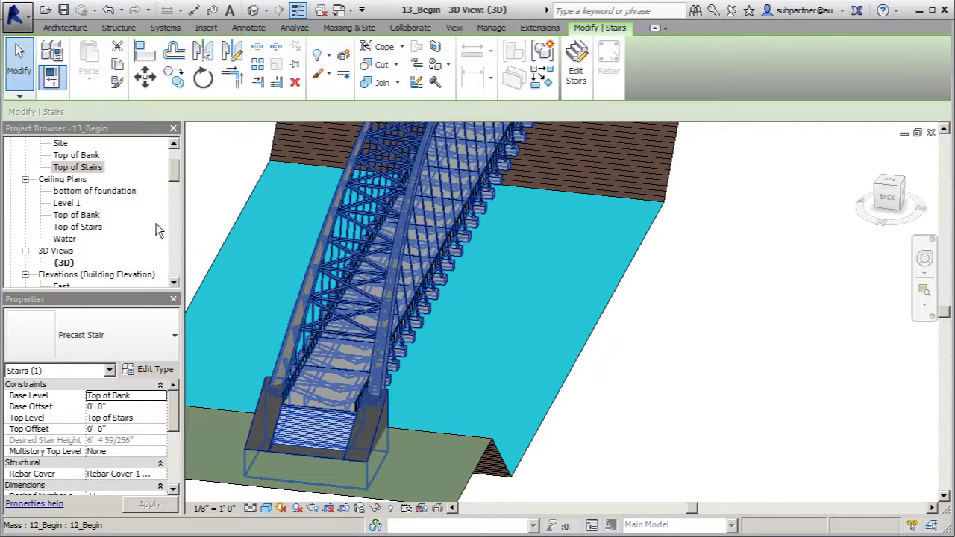
{"action": "double_click", "coordinate": [61, 144]}
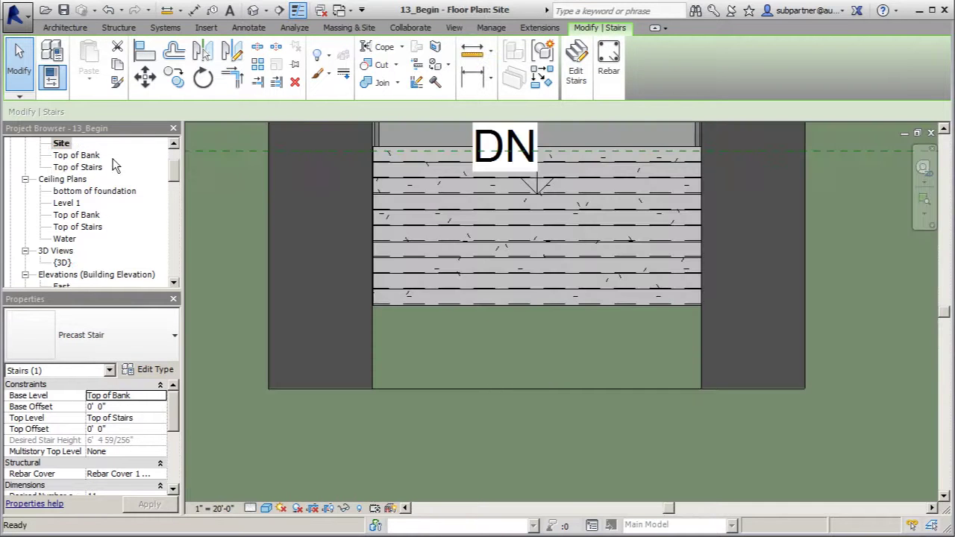
Step: Sketch and finish a straight railing path about 9' 2" long just inside the south stair's west edge, from bottom tread to deck
{"action": "scroll", "coordinate": [250, 463], "scroll_direction": "down", "scroll_amount": 1}
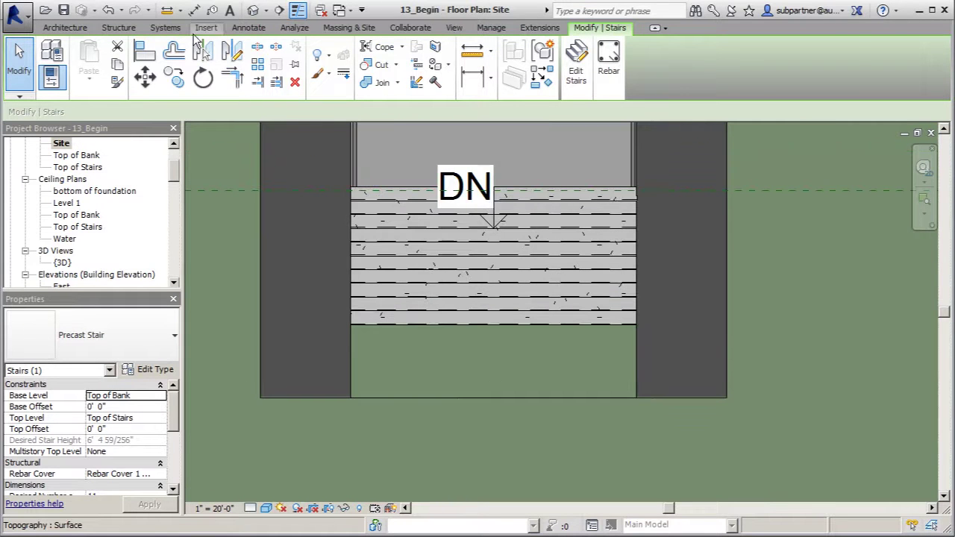
{"action": "left_click", "coordinate": [71, 28]}
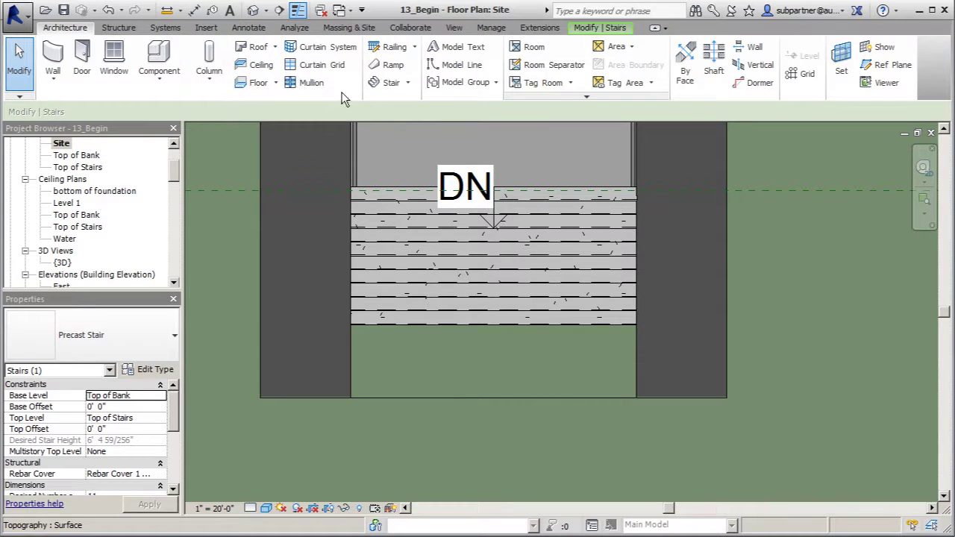
{"action": "left_click", "coordinate": [390, 47]}
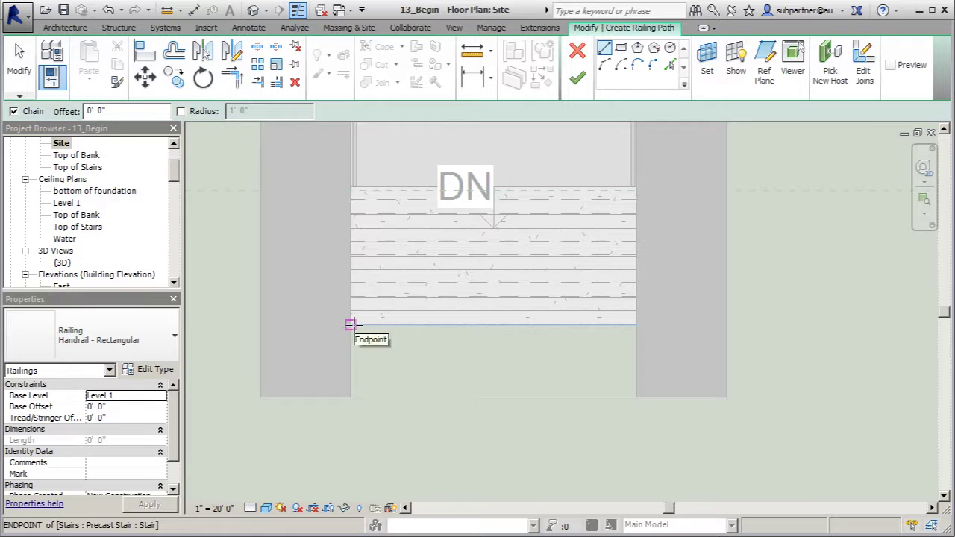
{"action": "scroll", "coordinate": [356, 324], "scroll_direction": "up", "scroll_amount": 2}
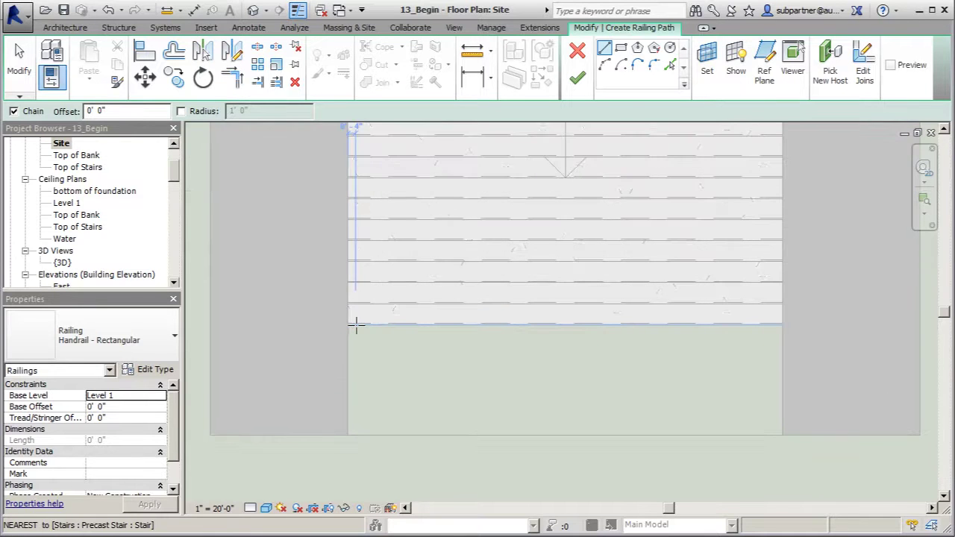
{"action": "left_click", "coordinate": [352, 324]}
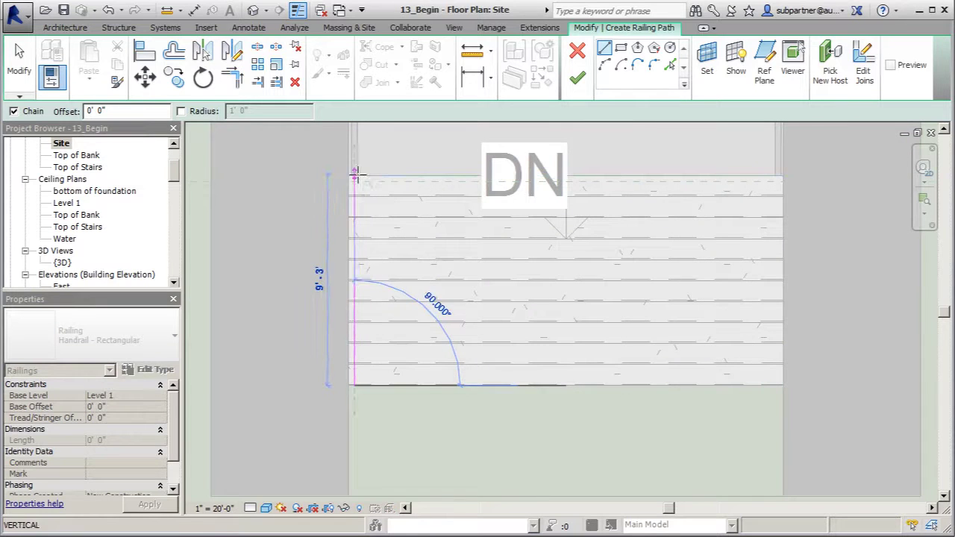
{"action": "left_click", "coordinate": [353, 176]}
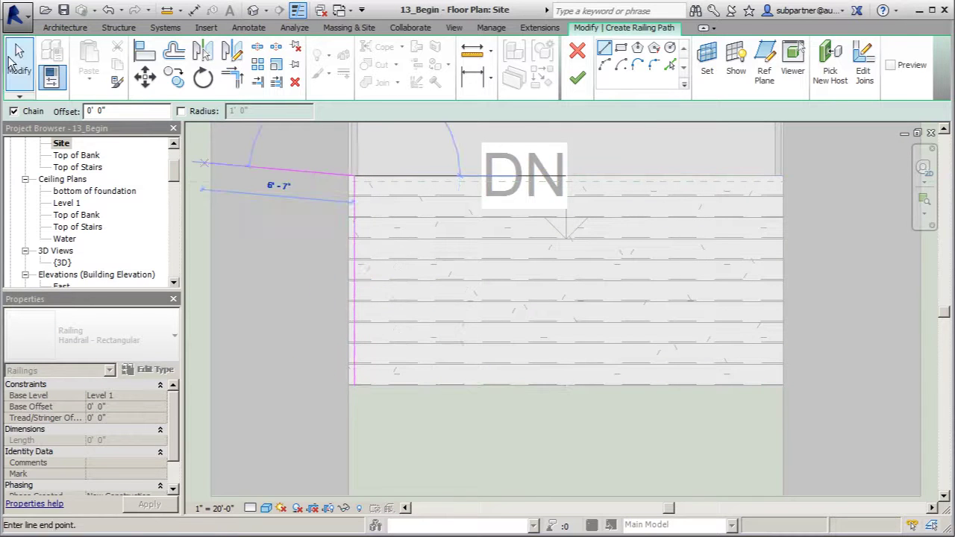
{"action": "key", "text": "Escape"}
{"action": "key", "text": "Escape"}
{"action": "left_click", "coordinate": [578, 74]}
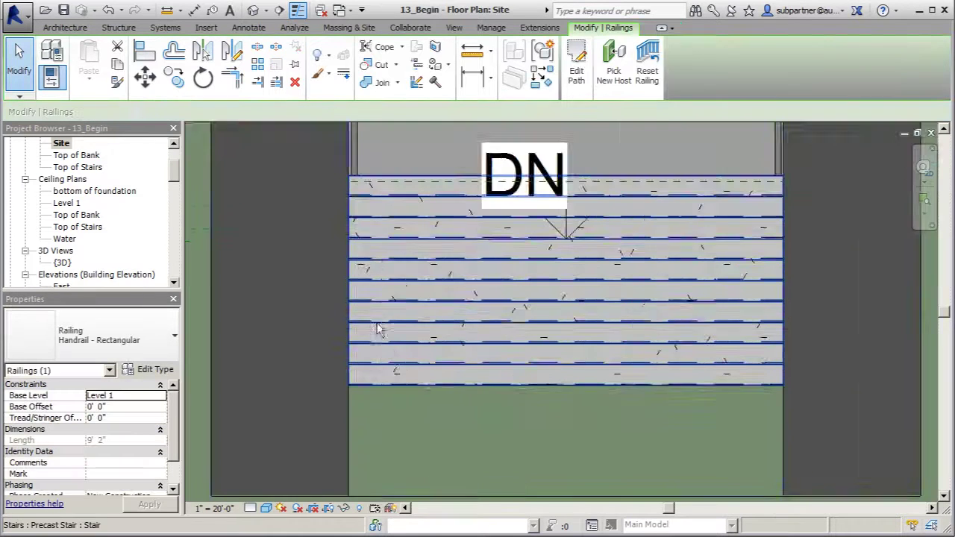
Step: Find the new stair railing in the 3D view and set its base level to Top of Stairs
{"action": "scroll", "coordinate": [403, 328], "scroll_direction": "down", "scroll_amount": 2}
{"action": "scroll", "coordinate": [481, 318], "scroll_direction": "down", "scroll_amount": 3}
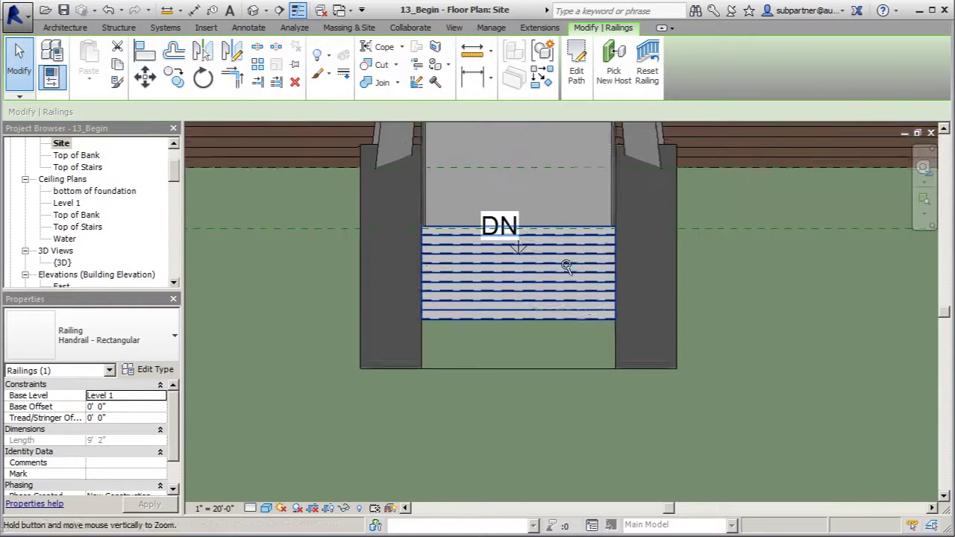
{"action": "scroll", "coordinate": [247, 456], "scroll_direction": "down", "scroll_amount": 2}
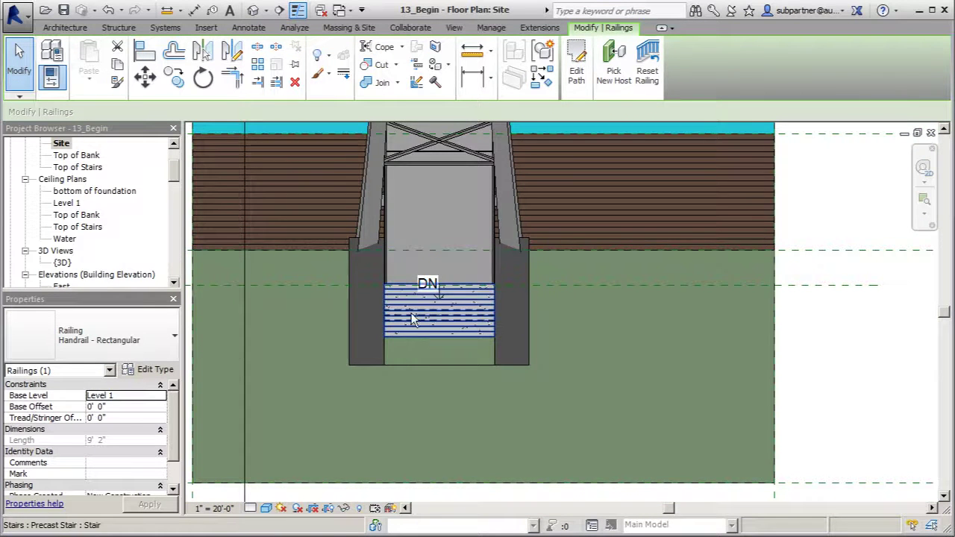
{"action": "left_click", "coordinate": [431, 351]}
{"action": "middle_click_drag", "start_coordinate": [480, 377], "coordinate": [508, 367]}
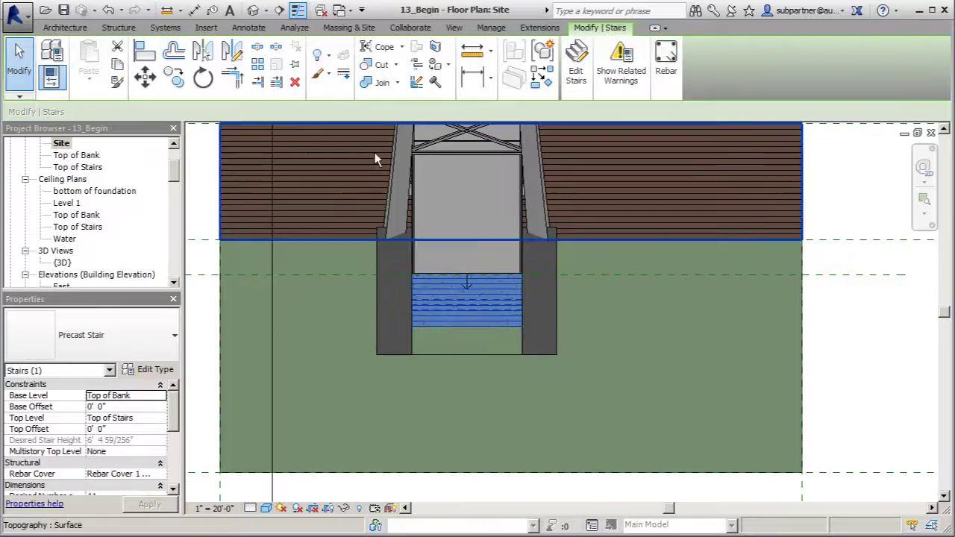
{"action": "left_click", "coordinate": [253, 11]}
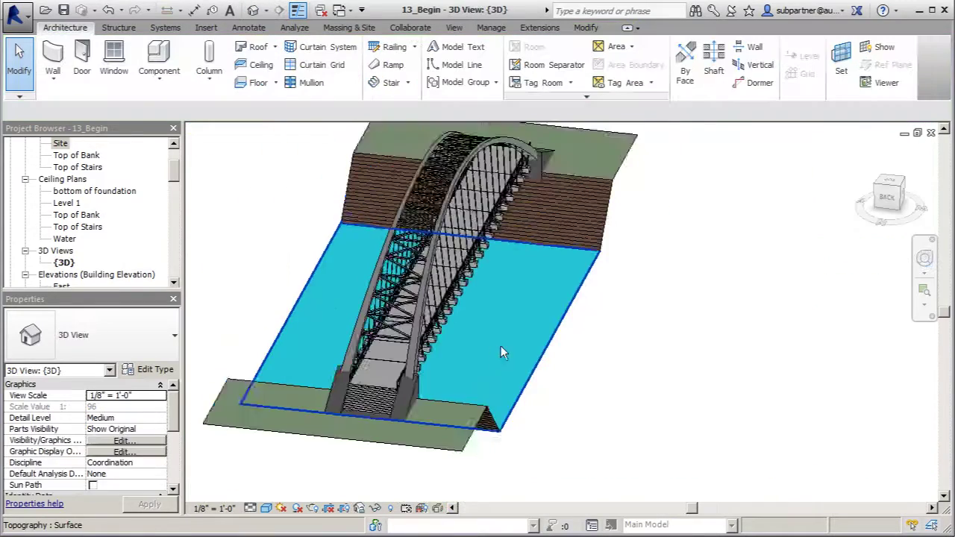
{"action": "middle_click_drag", "start_coordinate": [503, 347], "coordinate": [306, 262], "text": "shift"}
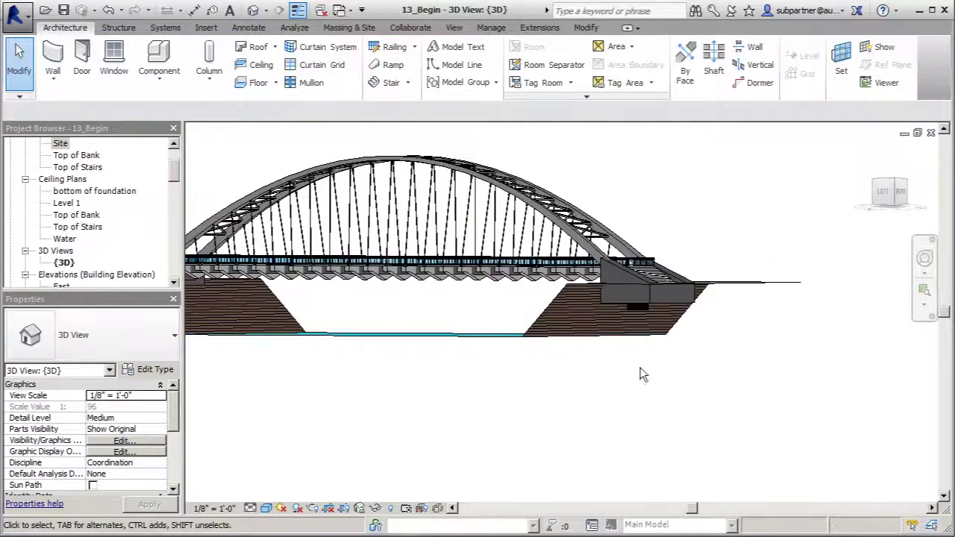
{"action": "scroll", "coordinate": [649, 314], "scroll_direction": "up", "scroll_amount": 6}
{"action": "left_click", "coordinate": [647, 309]}
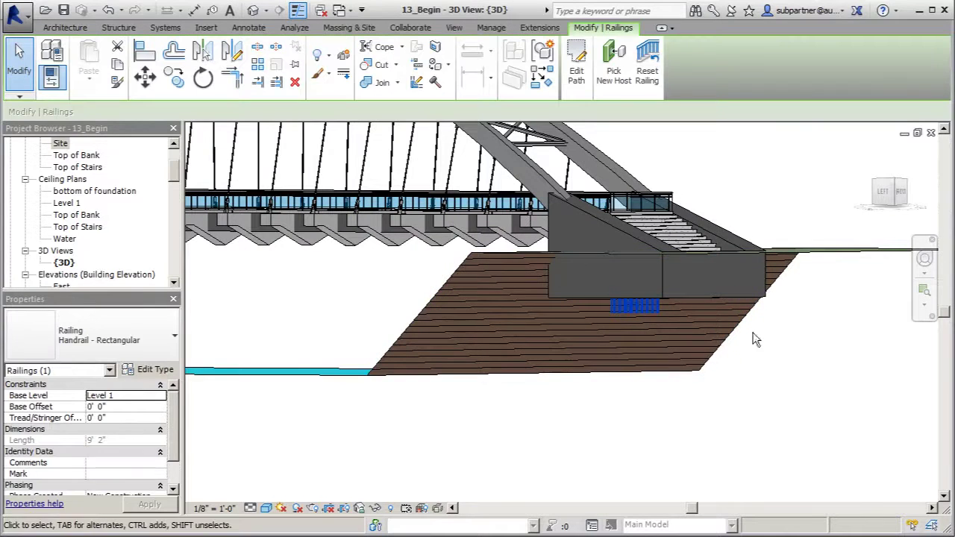
{"action": "left_click", "coordinate": [159, 396]}
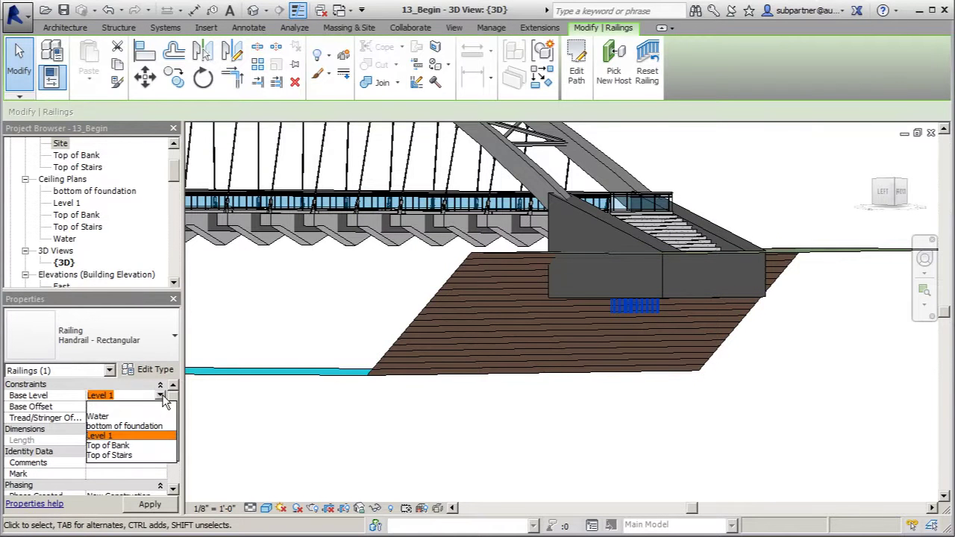
{"action": "left_click", "coordinate": [110, 455]}
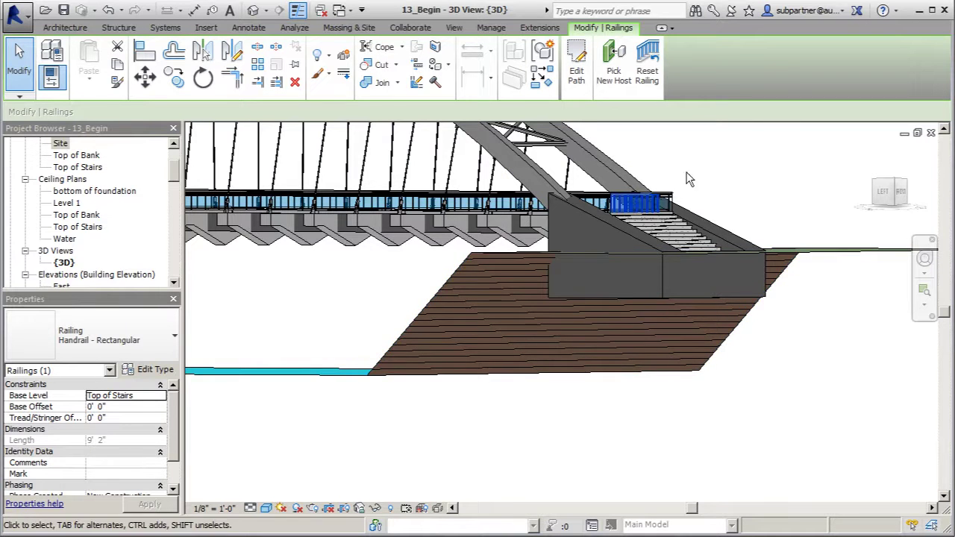
Step: Host the new railing on the south precast stair so it follows the slope, and deselect it
{"action": "scroll", "coordinate": [712, 171], "scroll_direction": "down", "scroll_amount": 2}
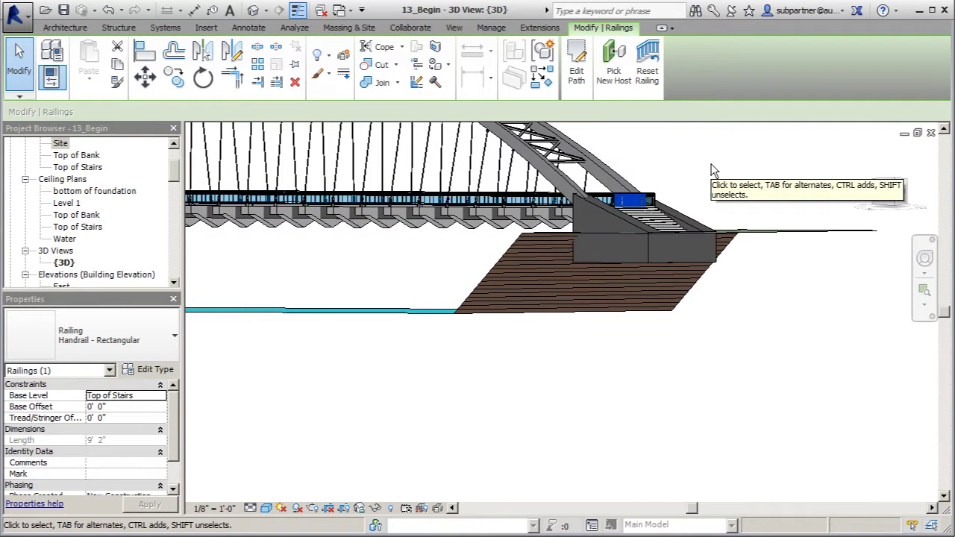
{"action": "left_click", "coordinate": [614, 59]}
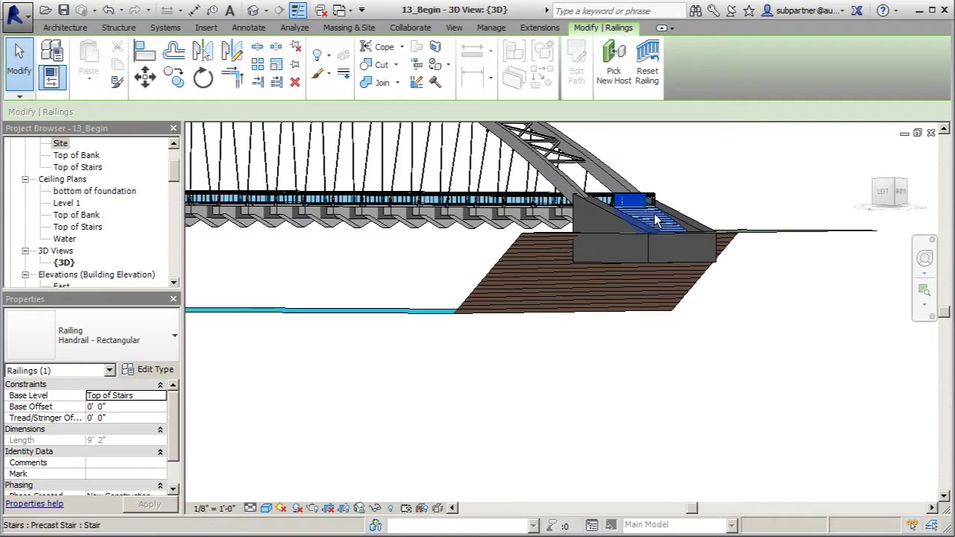
{"action": "key", "text": "Escape"}
{"action": "key", "text": "Escape"}
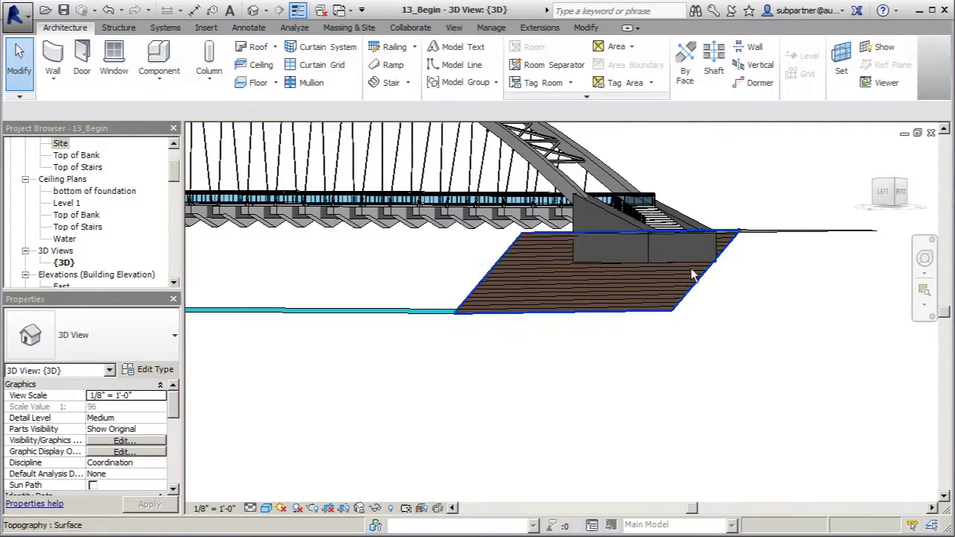
Step: Change the stair railing's type to Glass Panel - Bottom Fill and check it from both sides of the stair
{"action": "middle_click_drag", "start_coordinate": [660, 234], "coordinate": [582, 279], "text": "shift"}
{"action": "scroll", "coordinate": [423, 320], "scroll_direction": "up", "scroll_amount": 3}
{"action": "scroll", "coordinate": [424, 319], "scroll_direction": "up", "scroll_amount": 4}
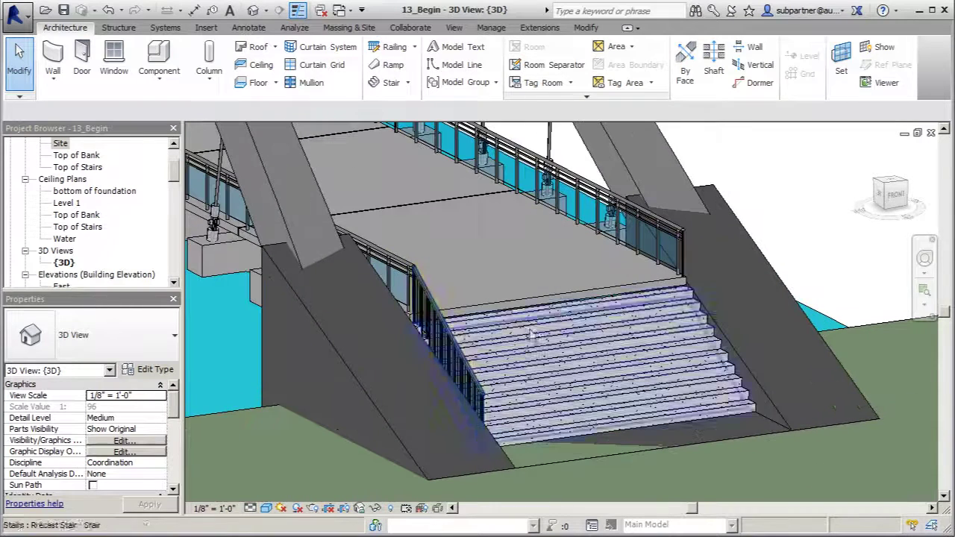
{"action": "left_click", "coordinate": [439, 329]}
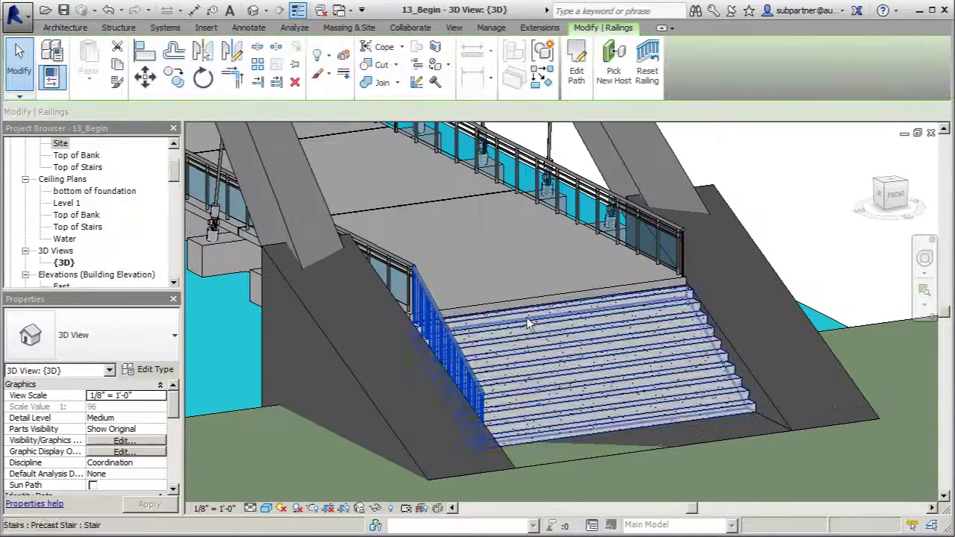
{"action": "left_click", "coordinate": [174, 342]}
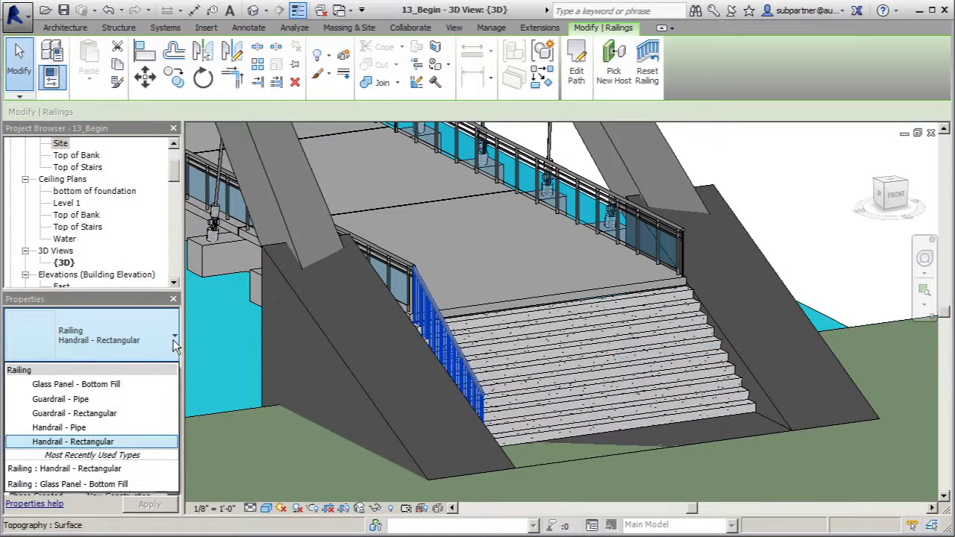
{"action": "left_click", "coordinate": [115, 384]}
{"action": "middle_click_drag", "start_coordinate": [224, 388], "coordinate": [418, 350], "text": "shift"}
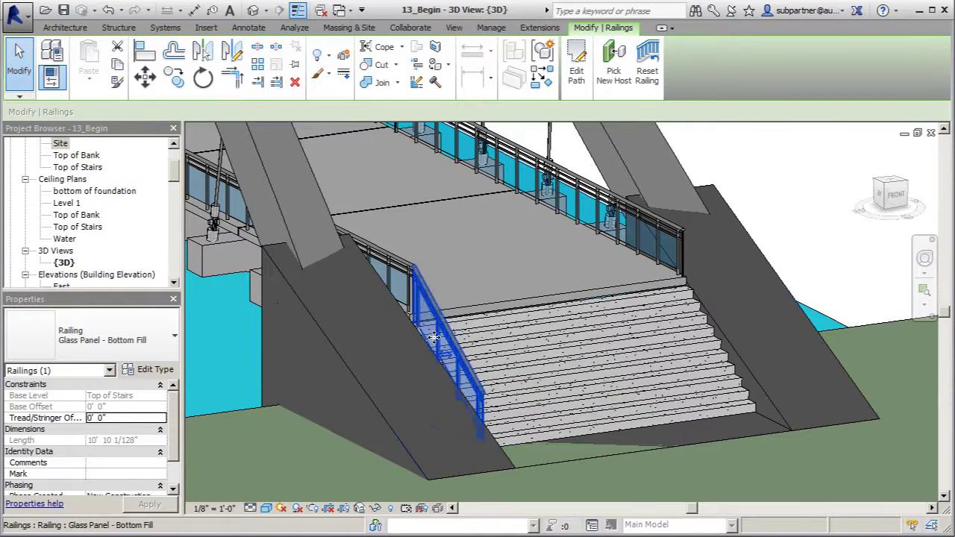
{"action": "scroll", "coordinate": [612, 312], "scroll_direction": "down", "scroll_amount": 2}
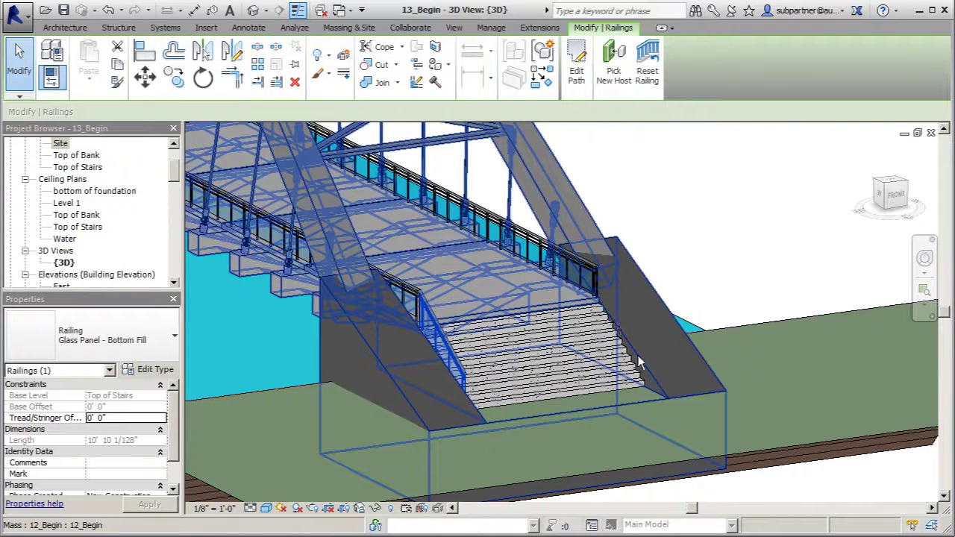
{"action": "scroll", "coordinate": [762, 350], "scroll_direction": "down", "scroll_amount": 1}
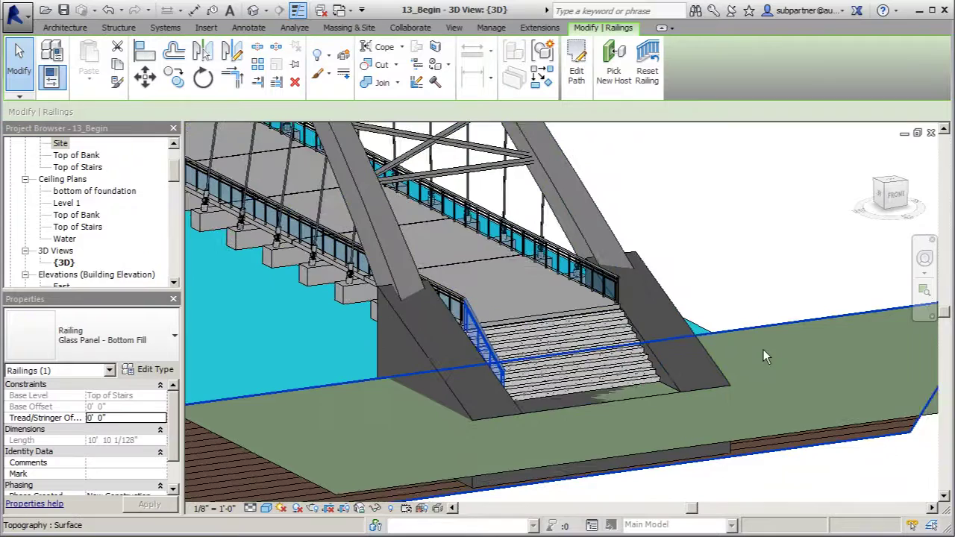
{"action": "middle_click_drag", "start_coordinate": [763, 349], "coordinate": [381, 298], "text": "shift"}
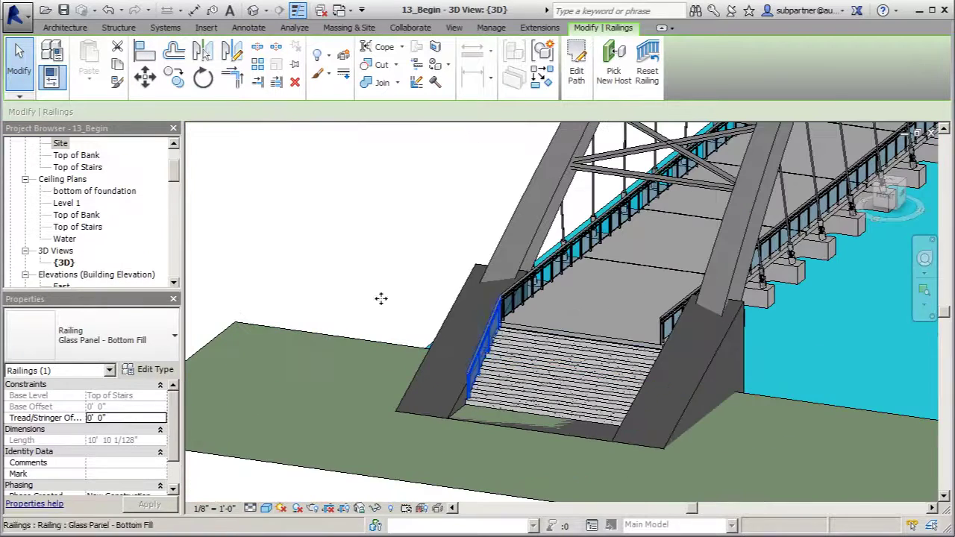
{"action": "scroll", "coordinate": [380, 299], "scroll_direction": "down", "scroll_amount": 1}
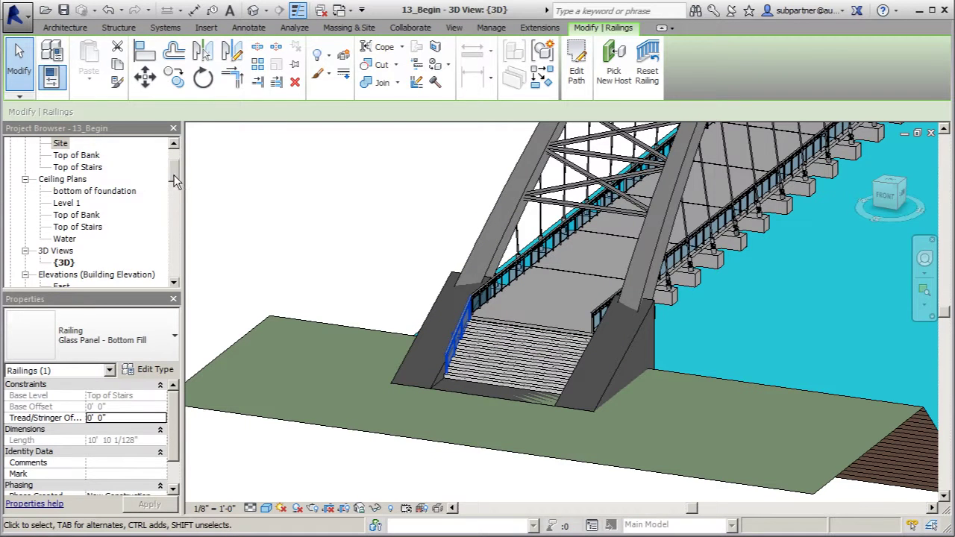
Step: In the South elevation, mirror a copy of the stair railing to the opposite stair edge about a vertical axis through the stair's midpoint
{"action": "key", "text": "Escape"}
{"action": "scroll", "coordinate": [174, 182], "scroll_direction": "down", "scroll_amount": 2}
{"action": "left_click", "coordinate": [64, 238]}
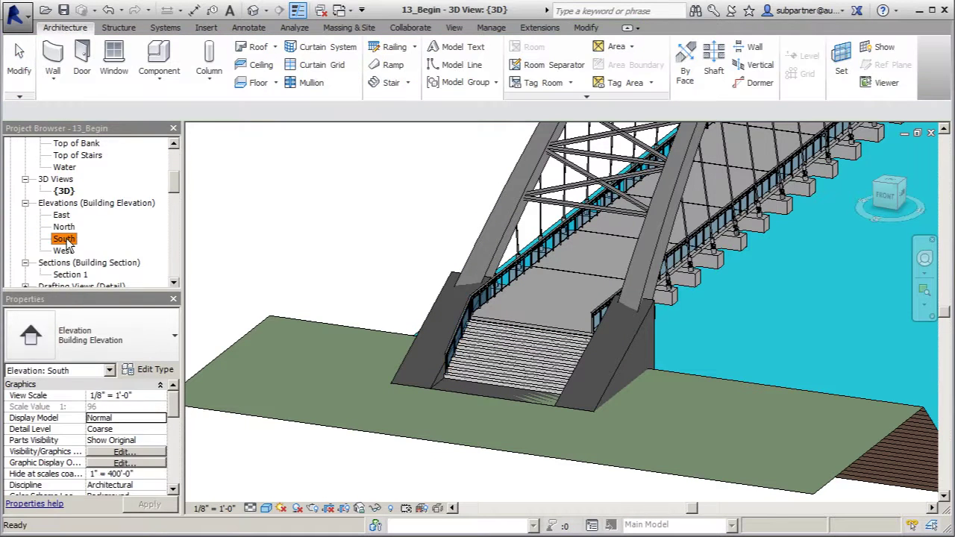
{"action": "double_click", "coordinate": [65, 238]}
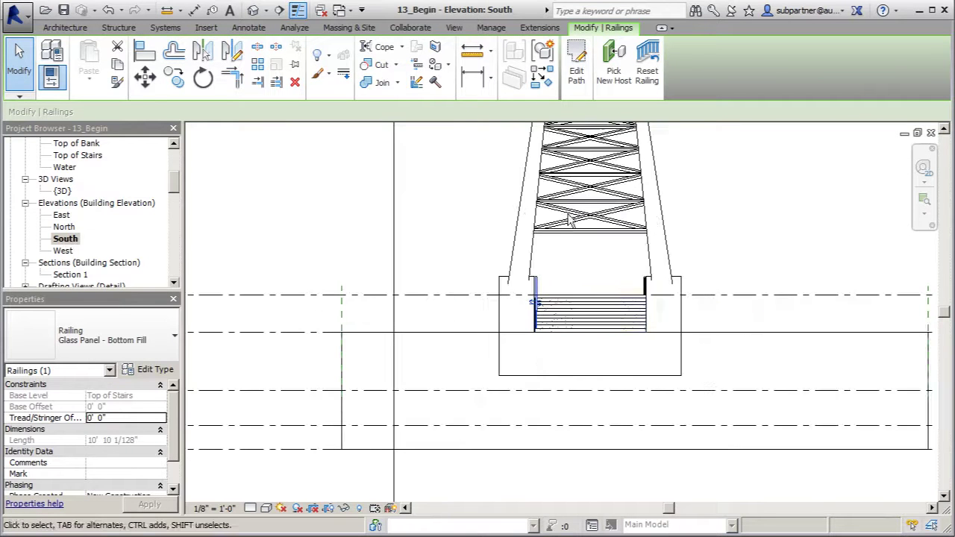
{"action": "left_click", "coordinate": [231, 50]}
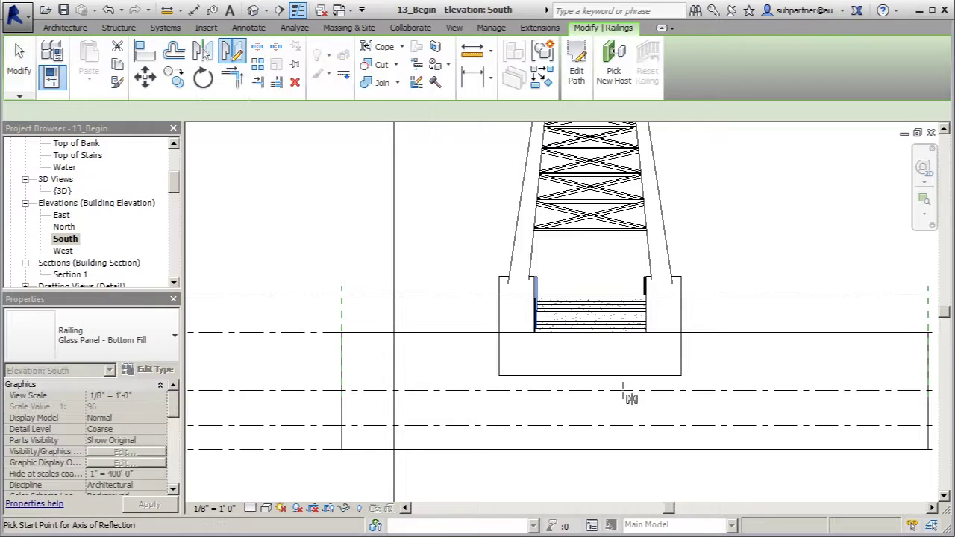
{"action": "left_click", "coordinate": [590, 375]}
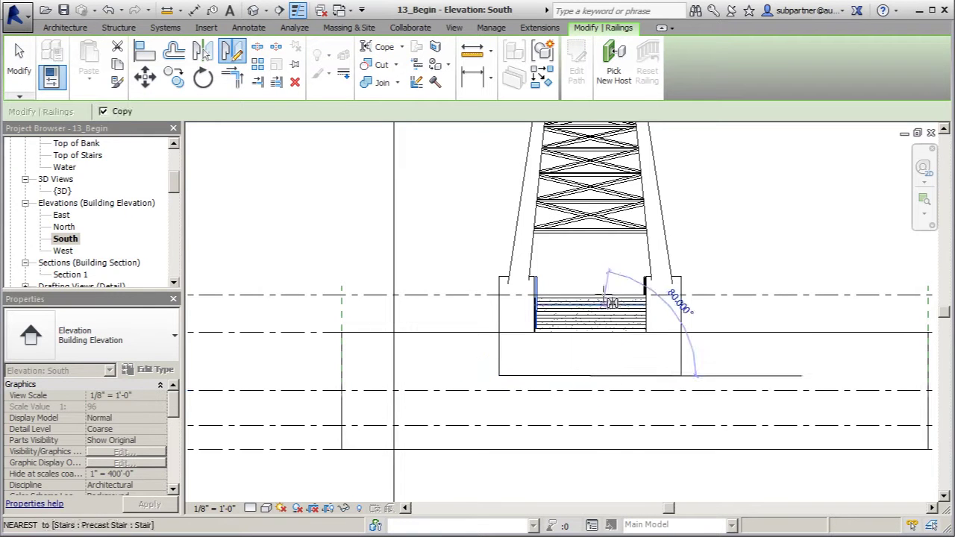
{"action": "left_click", "coordinate": [590, 257]}
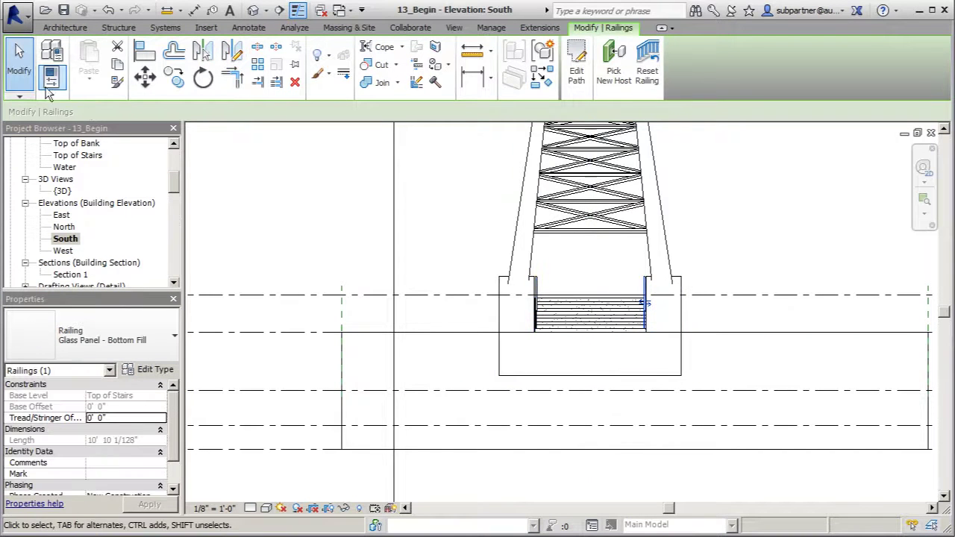
{"action": "left_click", "coordinate": [19, 60]}
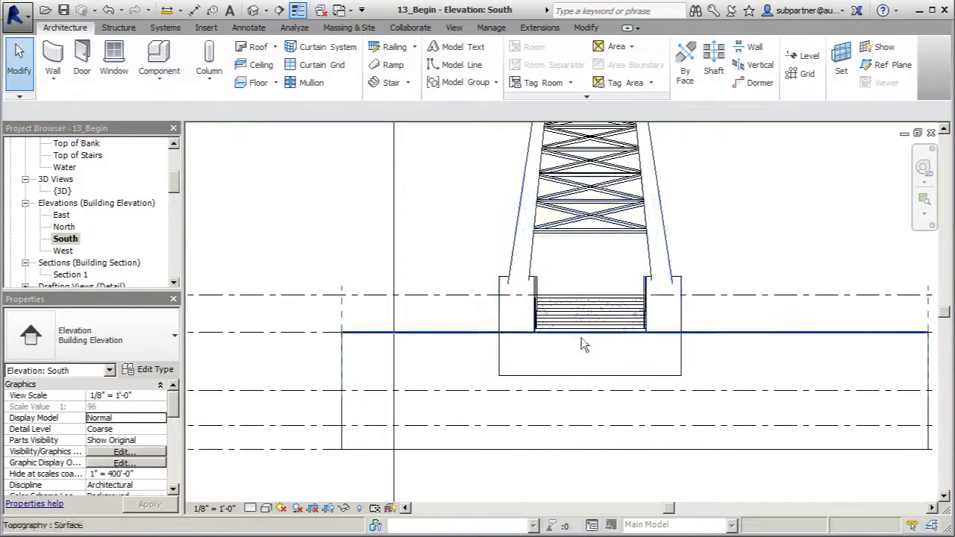
Step: Select both south stair railings in 3D and mirror copies to the north stair about the bridge's midspan in the East elevation
{"action": "left_click", "coordinate": [253, 10]}
{"action": "middle_click_drag", "start_coordinate": [383, 273], "coordinate": [490, 341], "text": "shift"}
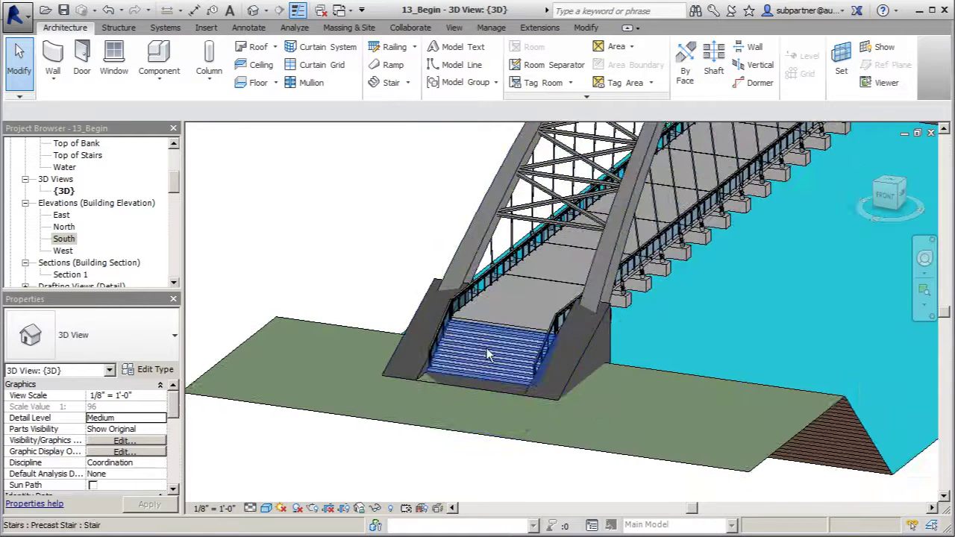
{"action": "left_click", "coordinate": [440, 341]}
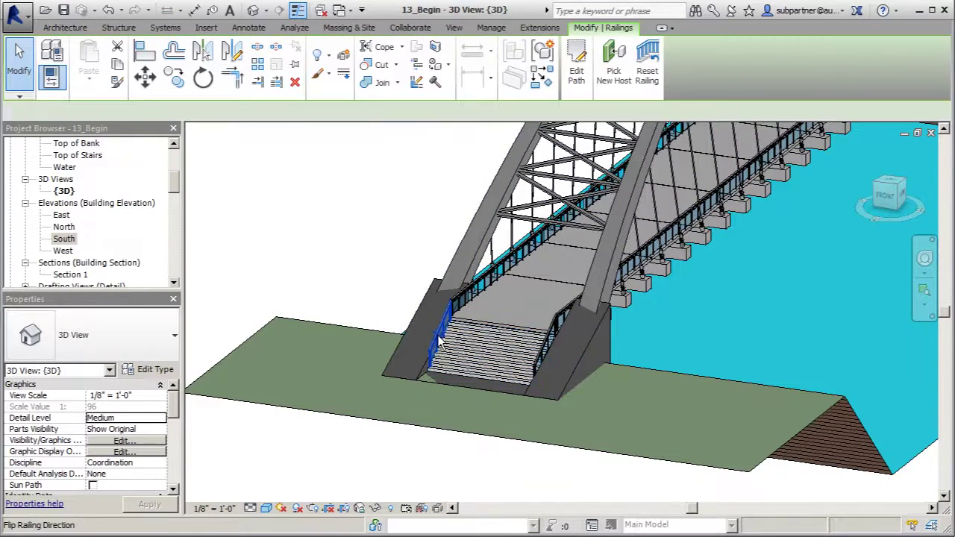
{"action": "left_click", "coordinate": [543, 342], "text": "ctrl"}
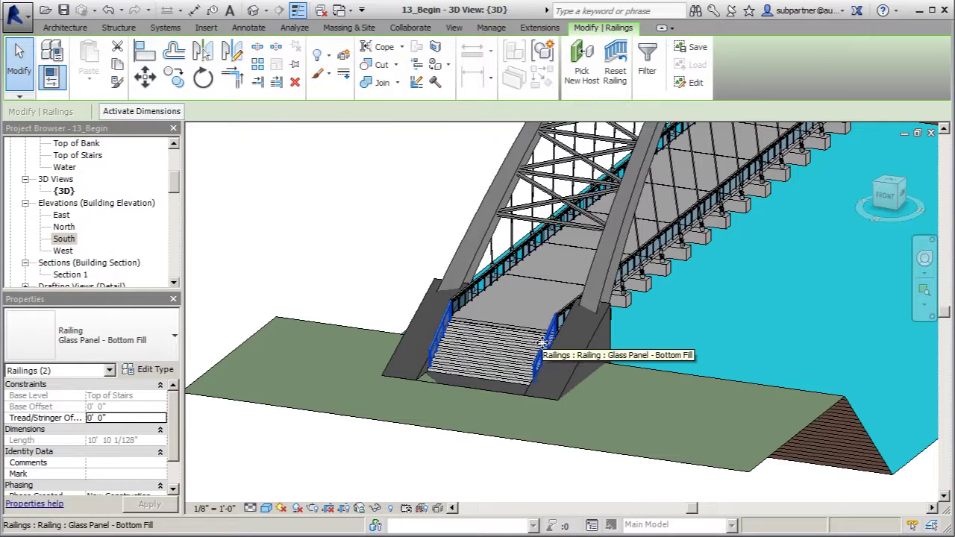
{"action": "double_click", "coordinate": [65, 216]}
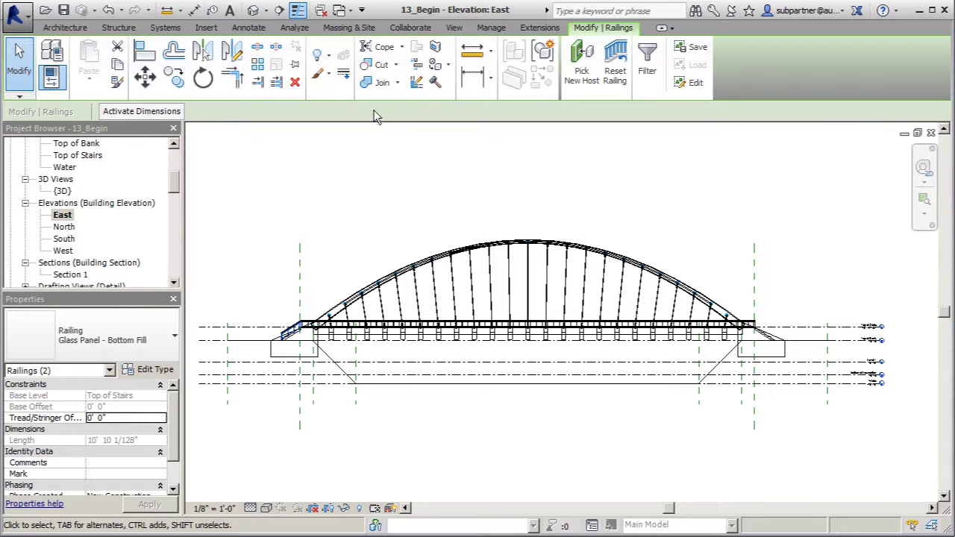
{"action": "left_click", "coordinate": [202, 50]}
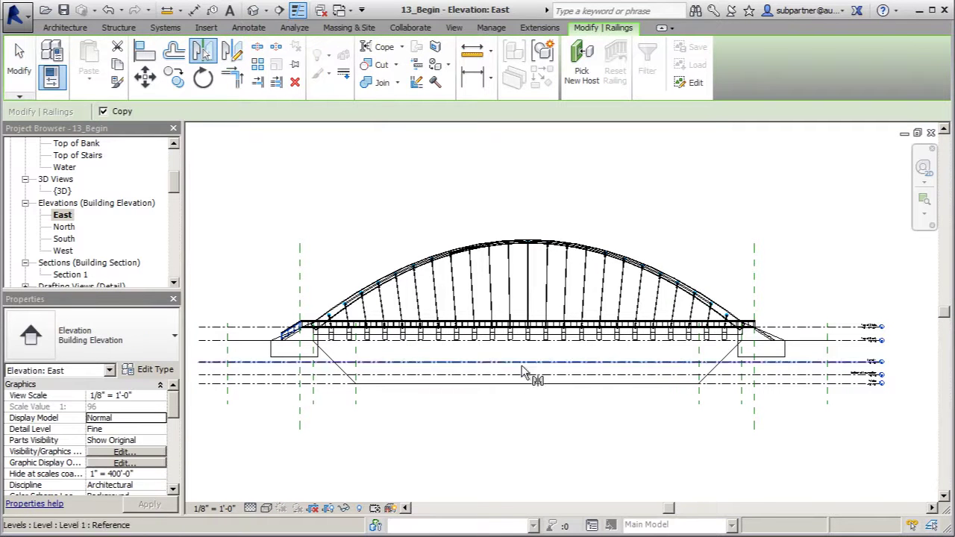
{"action": "left_click", "coordinate": [528, 340]}
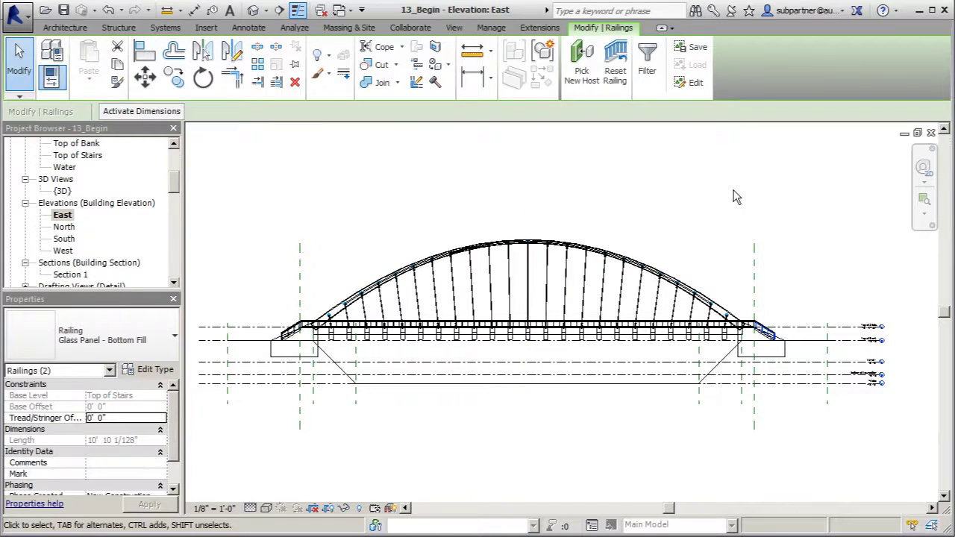
{"action": "left_click", "coordinate": [310, 251]}
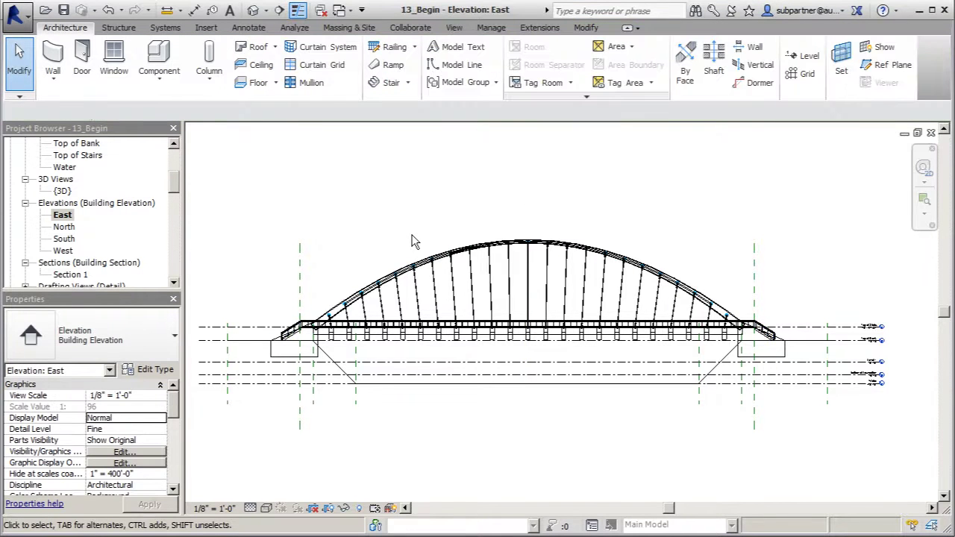
Step: Inspect the whole bridge in the 3D view, examining the railings on the stairs at both ends
{"action": "left_click", "coordinate": [254, 9]}
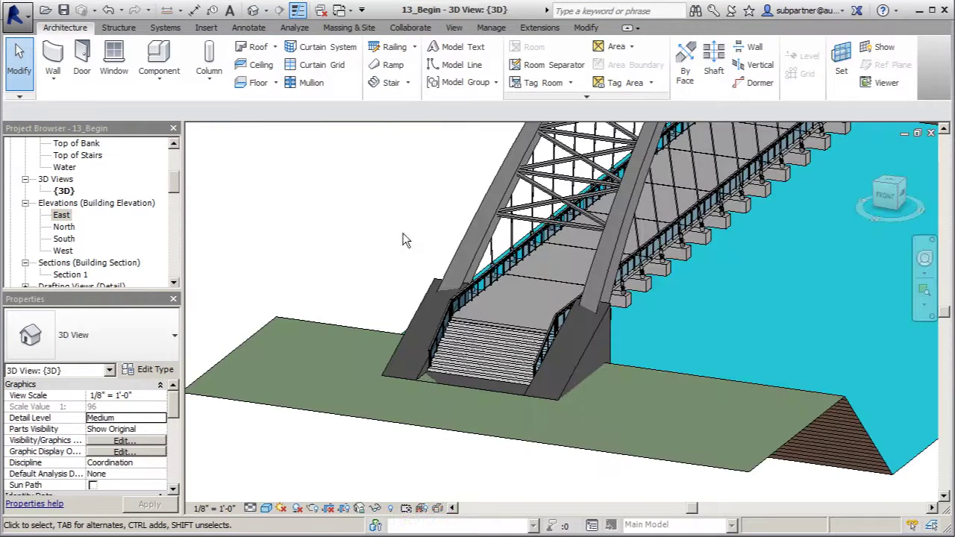
{"action": "scroll", "coordinate": [354, 276], "scroll_direction": "down", "scroll_amount": 5}
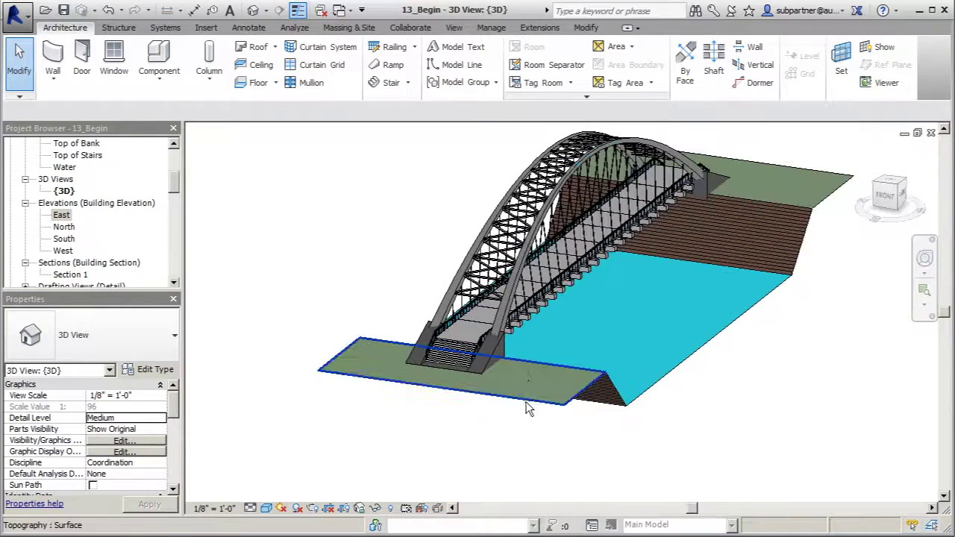
{"action": "middle_click_drag", "start_coordinate": [528, 409], "coordinate": [501, 322], "text": "shift"}
{"action": "scroll", "coordinate": [485, 364], "scroll_direction": "up", "scroll_amount": 3}
{"action": "scroll", "coordinate": [481, 356], "scroll_direction": "down", "scroll_amount": 3}
{"action": "scroll", "coordinate": [314, 388], "scroll_direction": "down", "scroll_amount": 2}
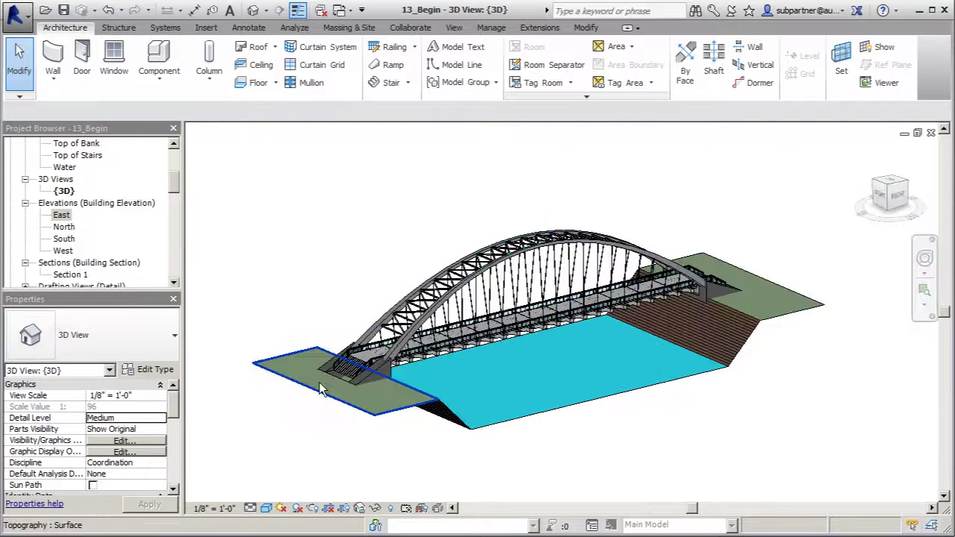